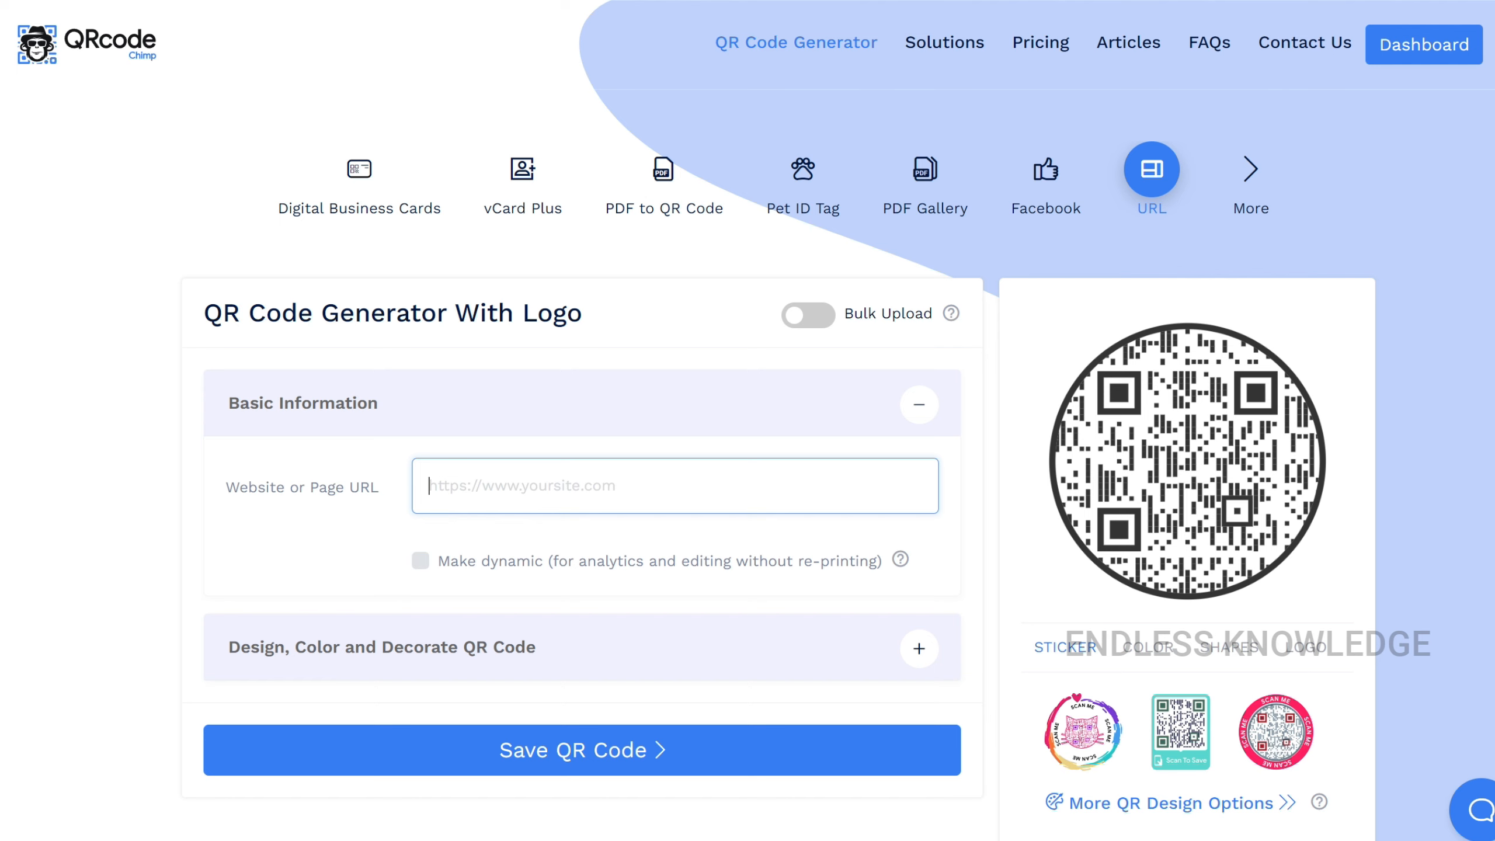
# Step: Open the account dashboard and review its scan overview, folders and QR codes list
pyautogui.click(1374, 134)
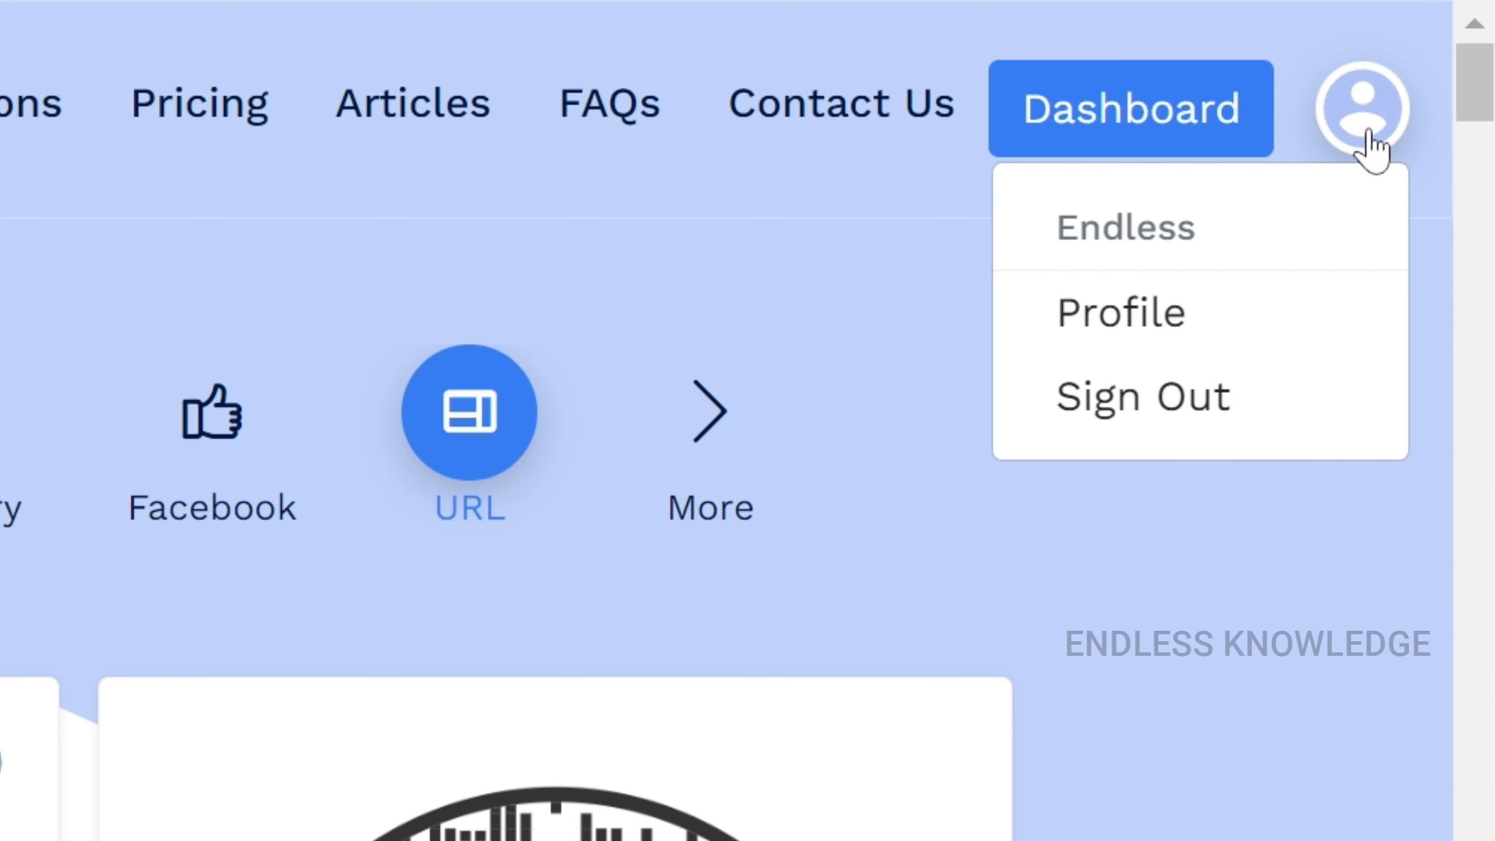
pyautogui.click(1142, 125)
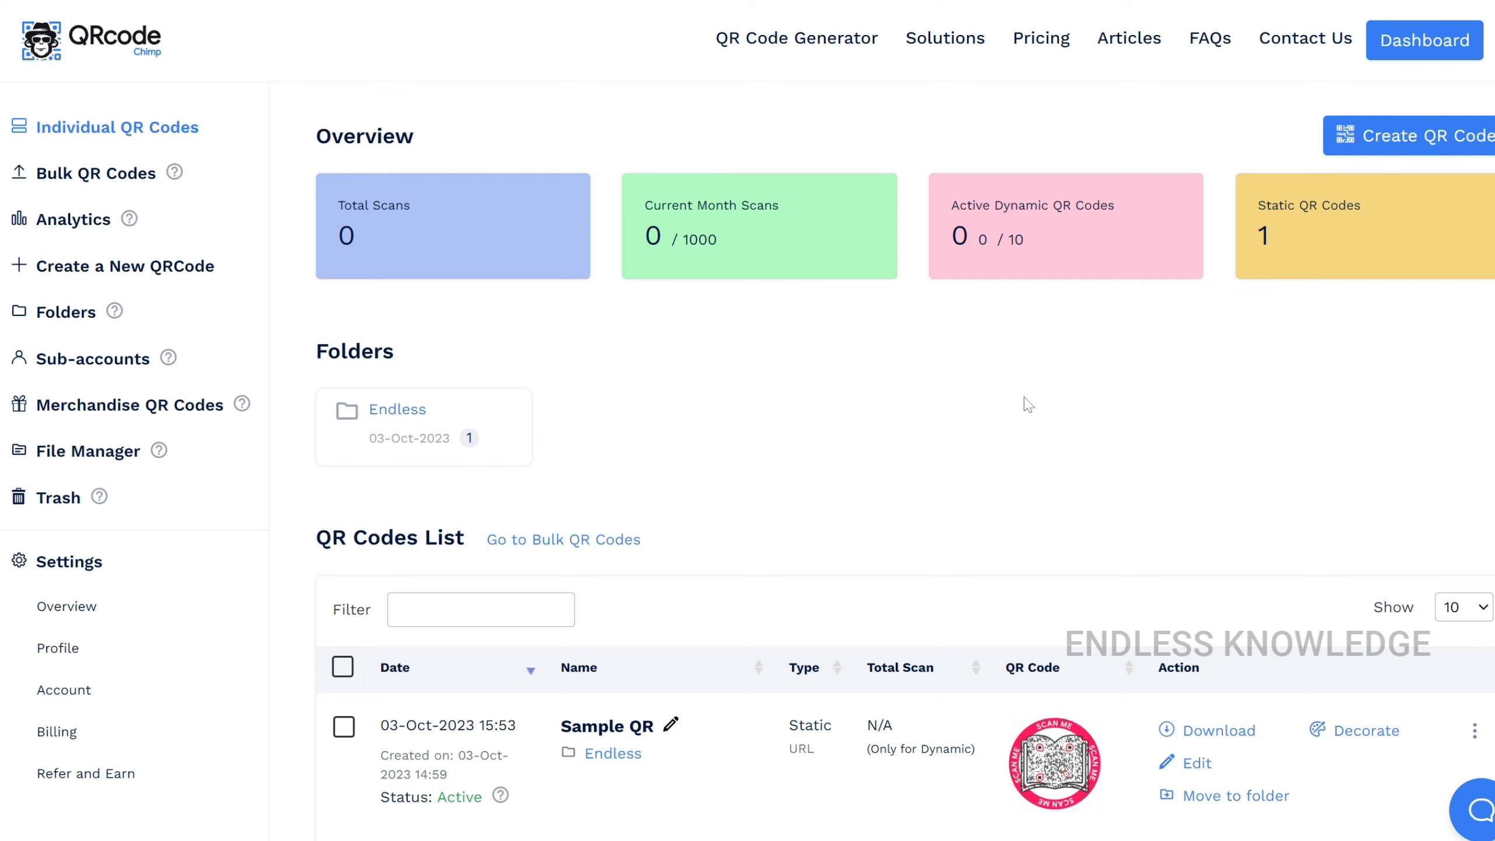
pyautogui.scroll(-3, 1025, 408)
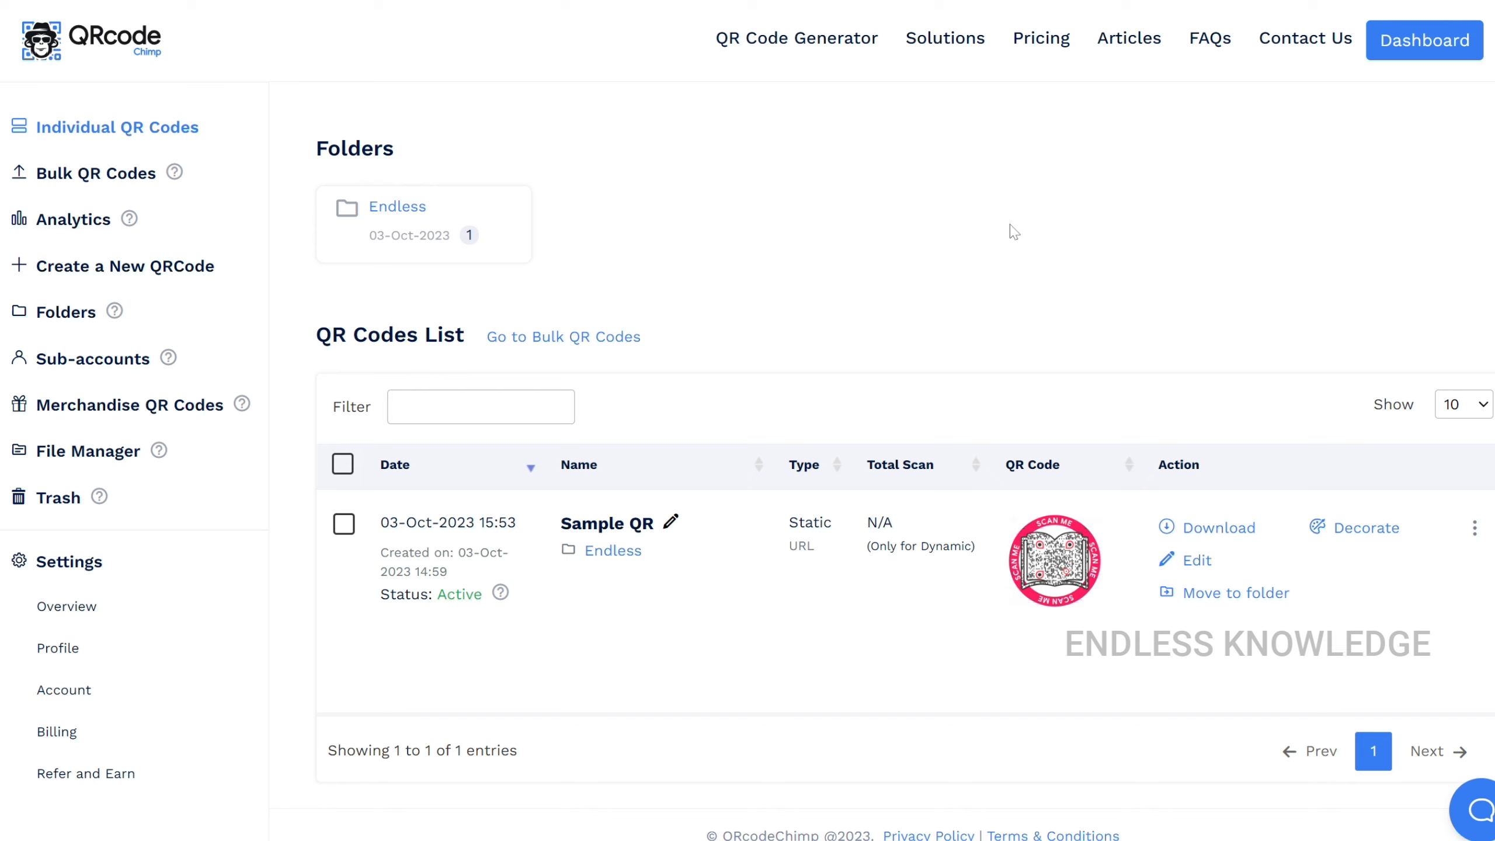
# Step: Examine the pricing plans, comparing prices, static and dynamic QR code limits and features across Free, Starter, Pro and Ultima
pyautogui.click(1049, 44)
pyautogui.scroll(-5, 573, 333)
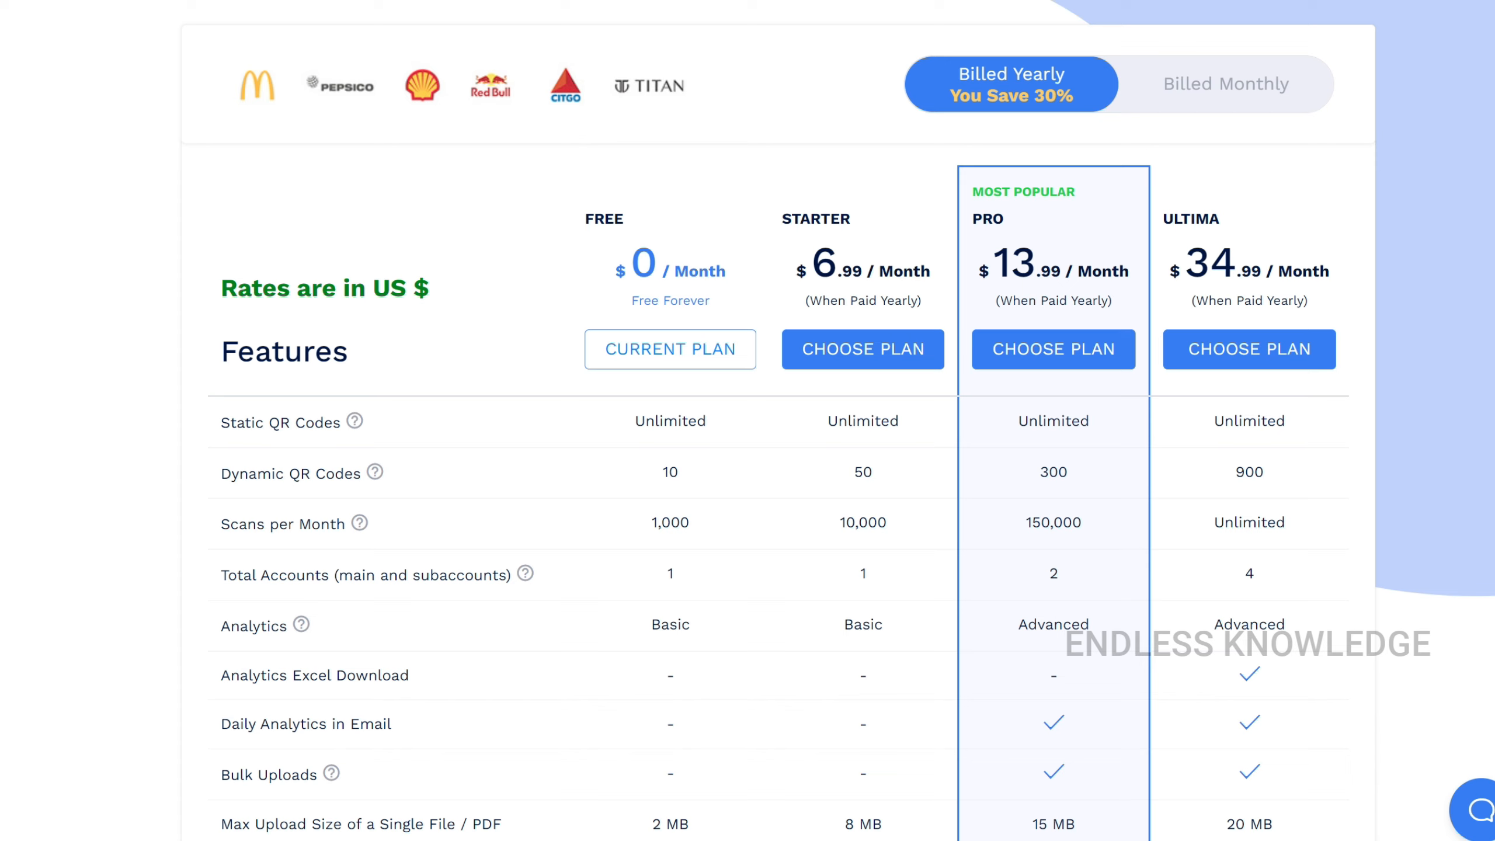
pyautogui.moveTo(355, 421)
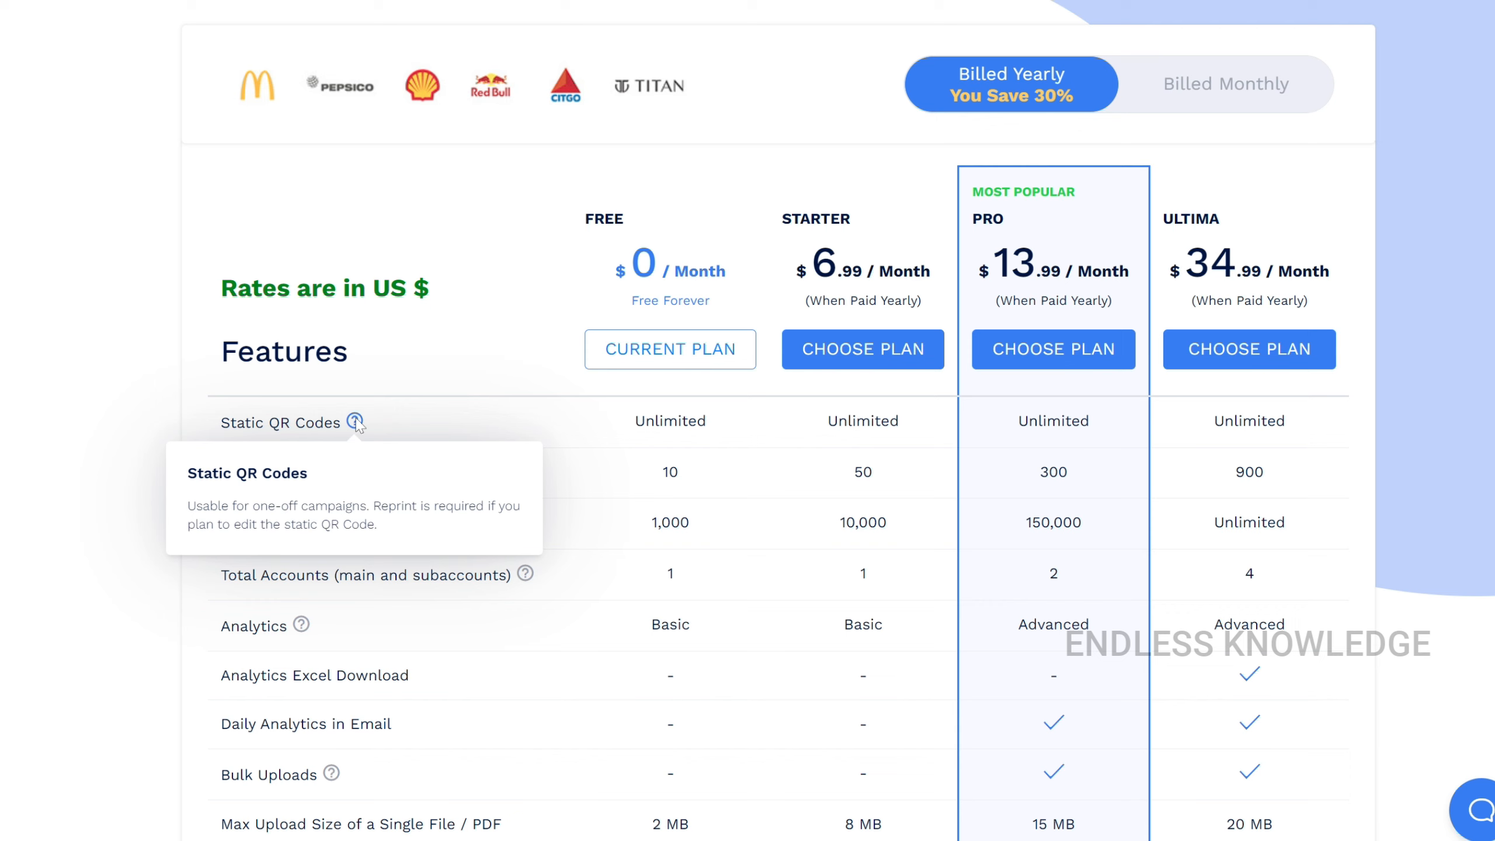
pyautogui.moveTo(386, 482)
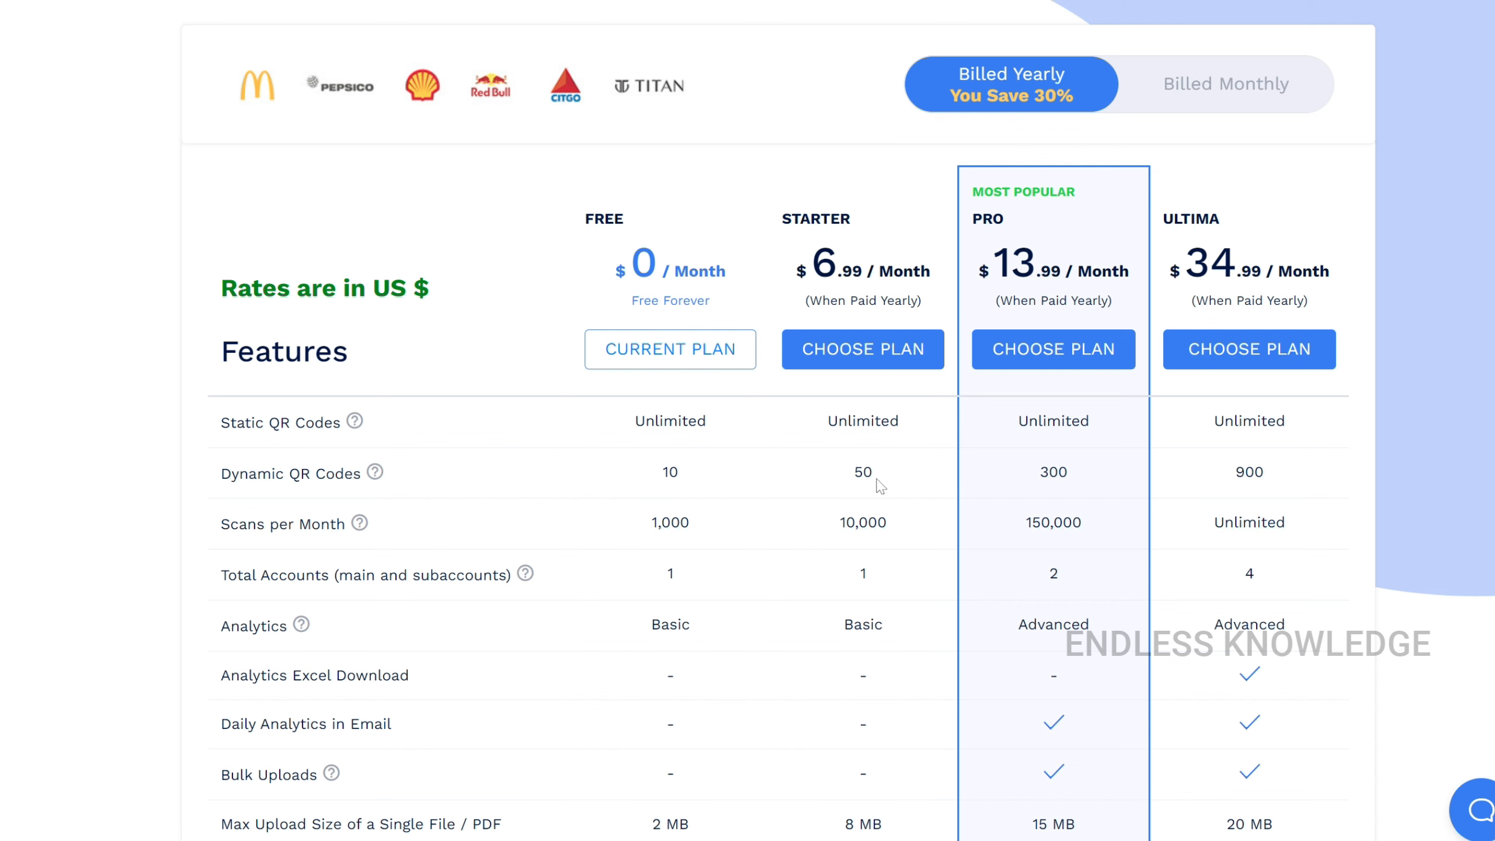
pyautogui.scroll(-8, 706, 510)
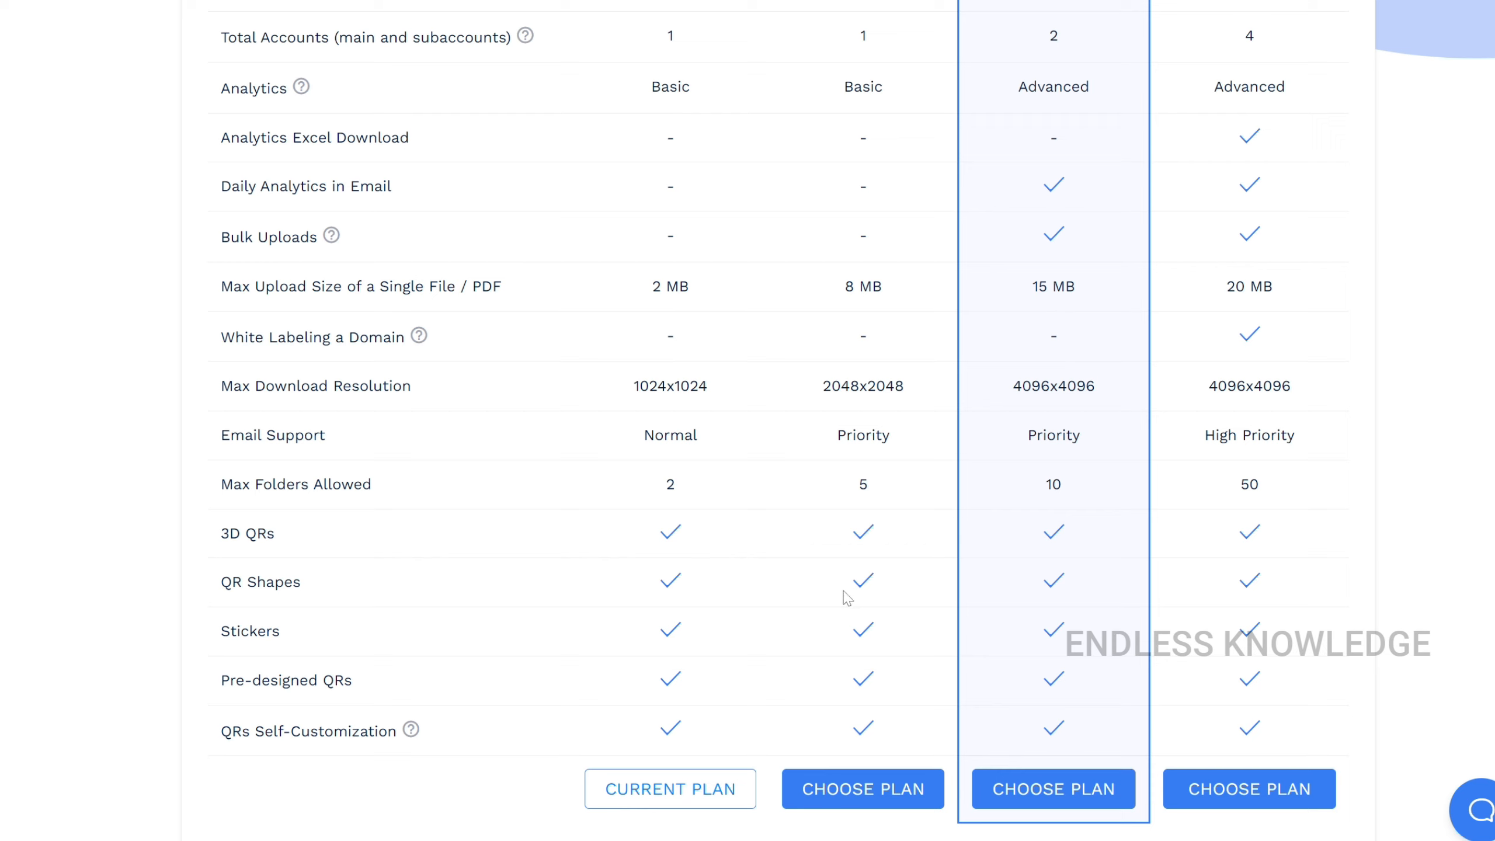
pyautogui.scroll(6, 594, 345)
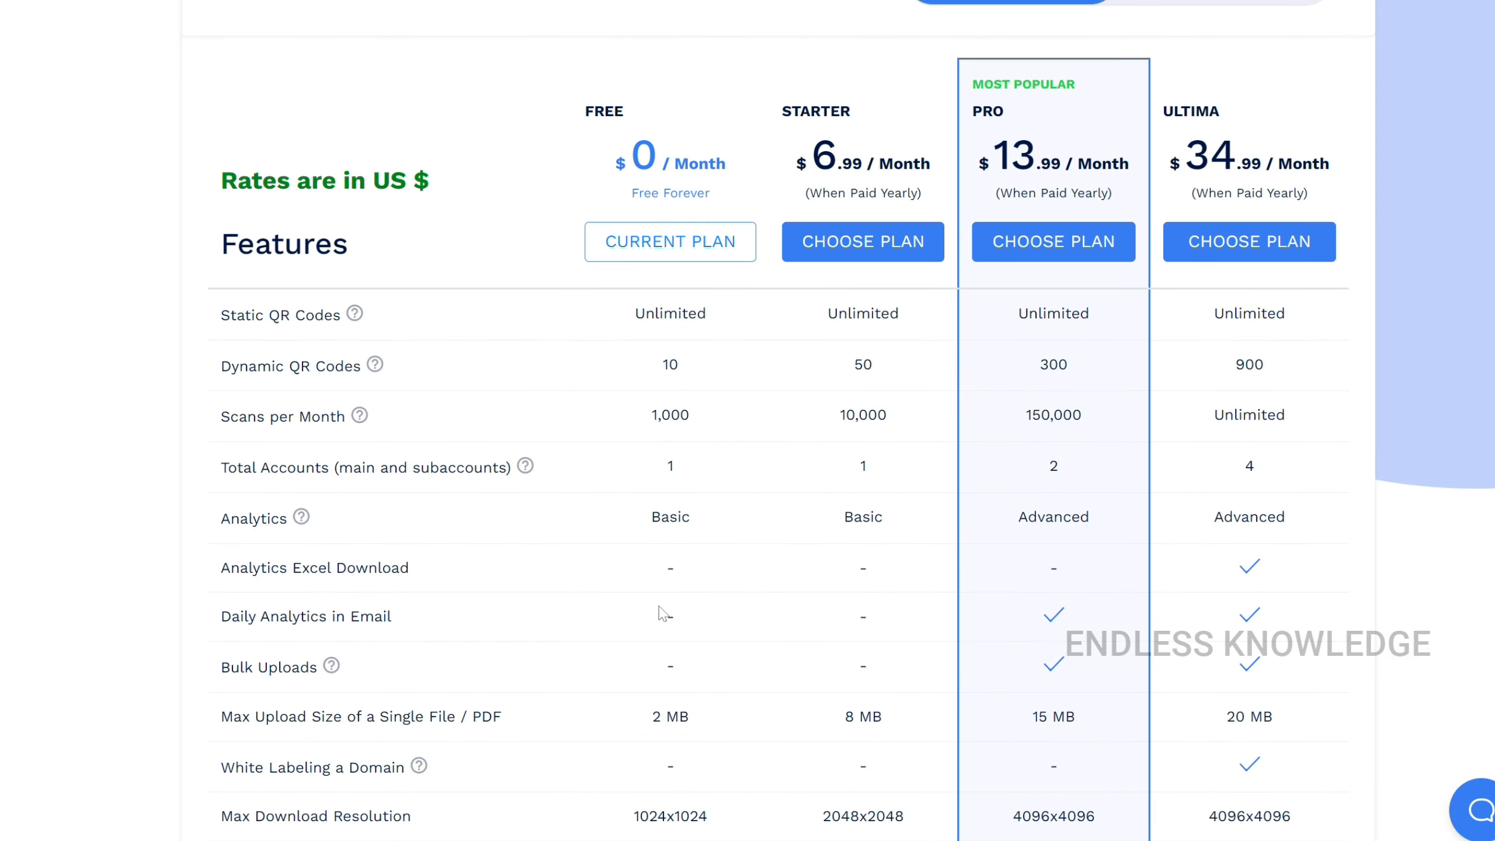
pyautogui.scroll(6, 662, 603)
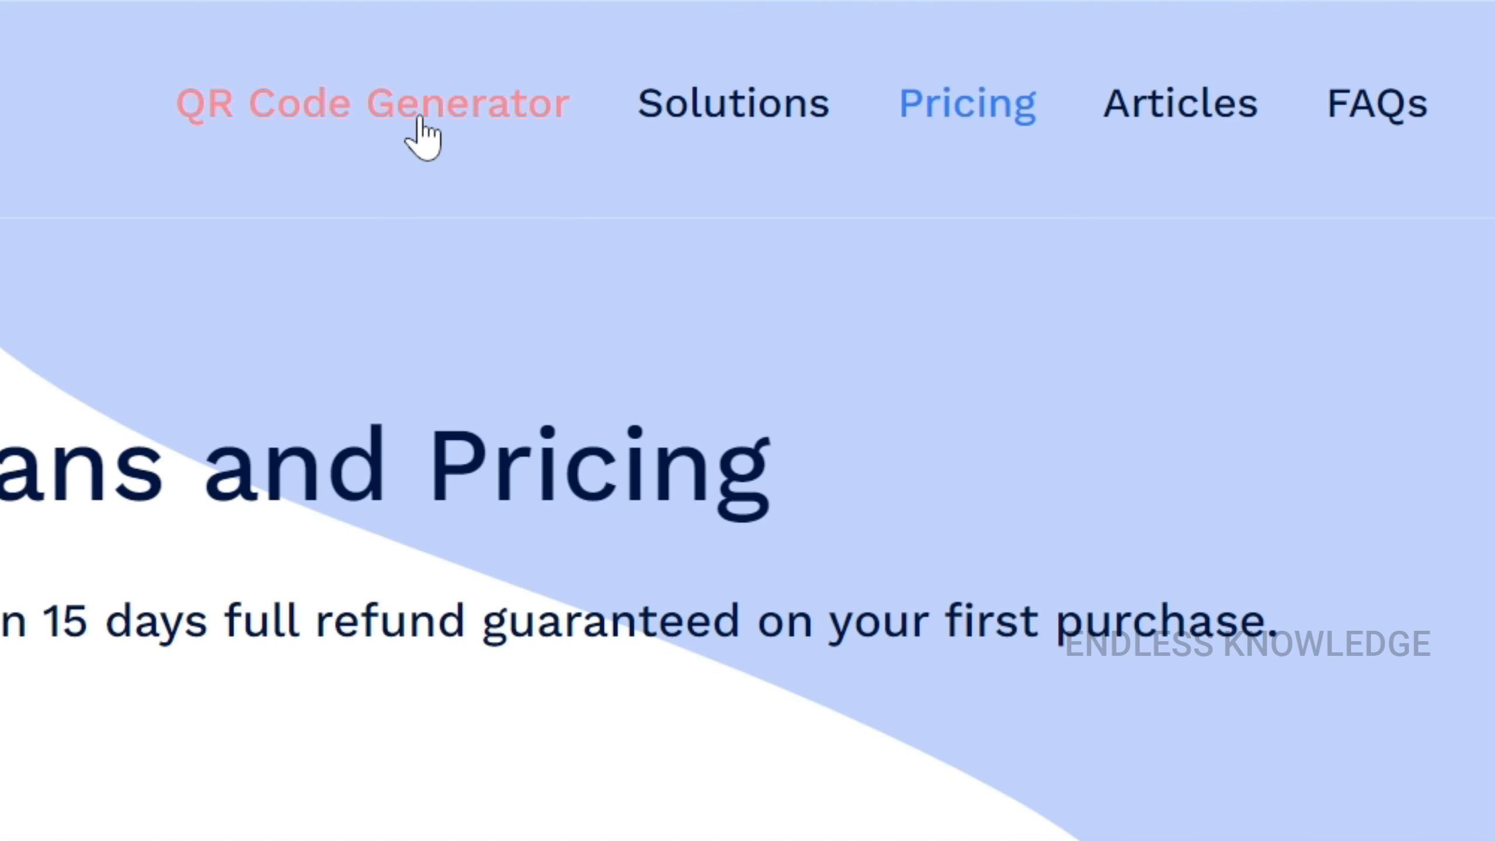
# Step: Return to the QR code generator, browse the full list of QR code solutions and choose the URL type
pyautogui.click(419, 124)
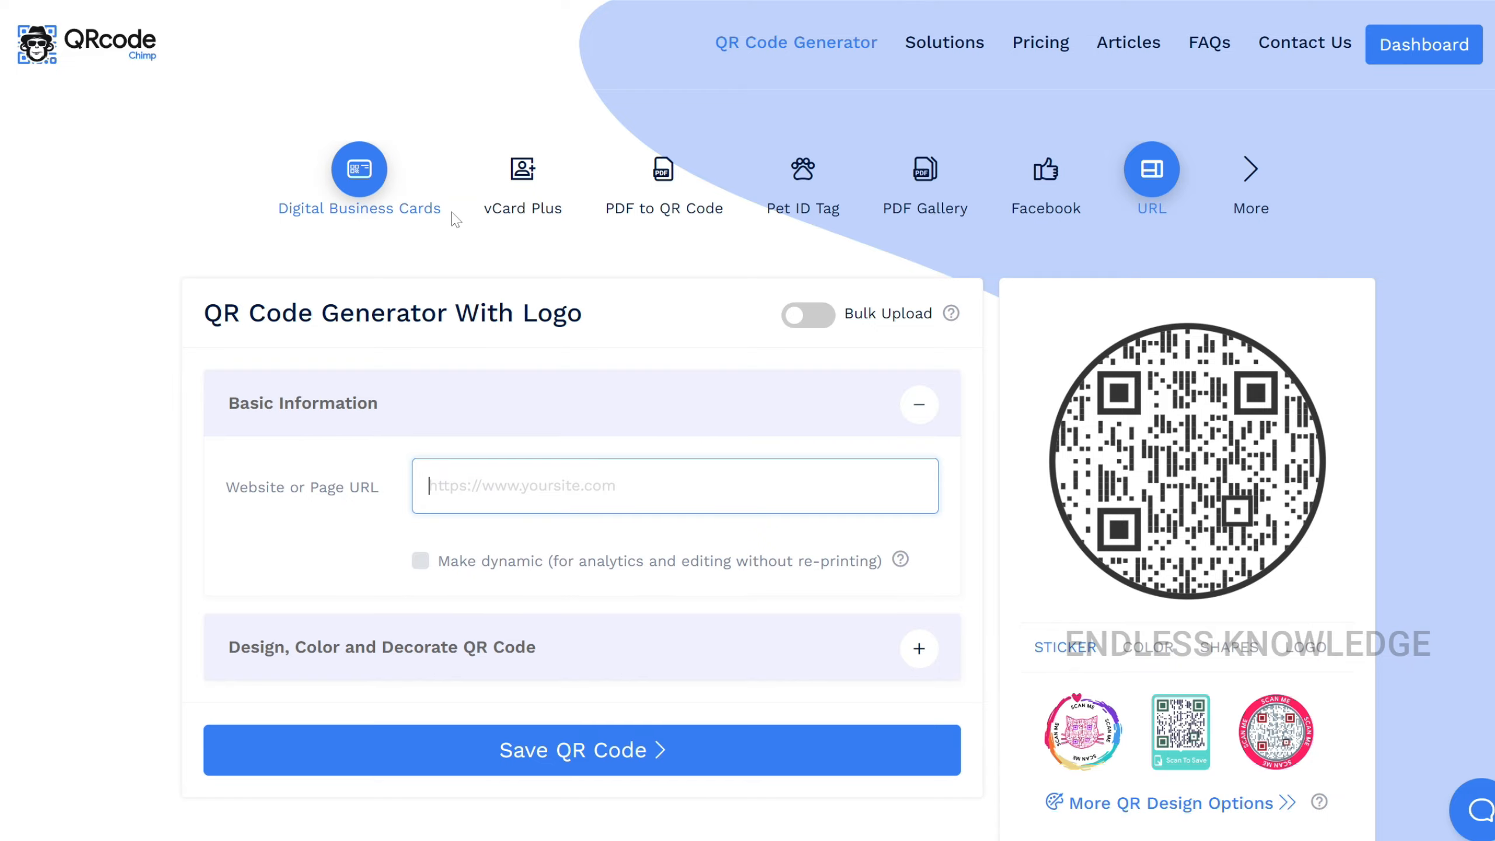
pyautogui.click(1251, 177)
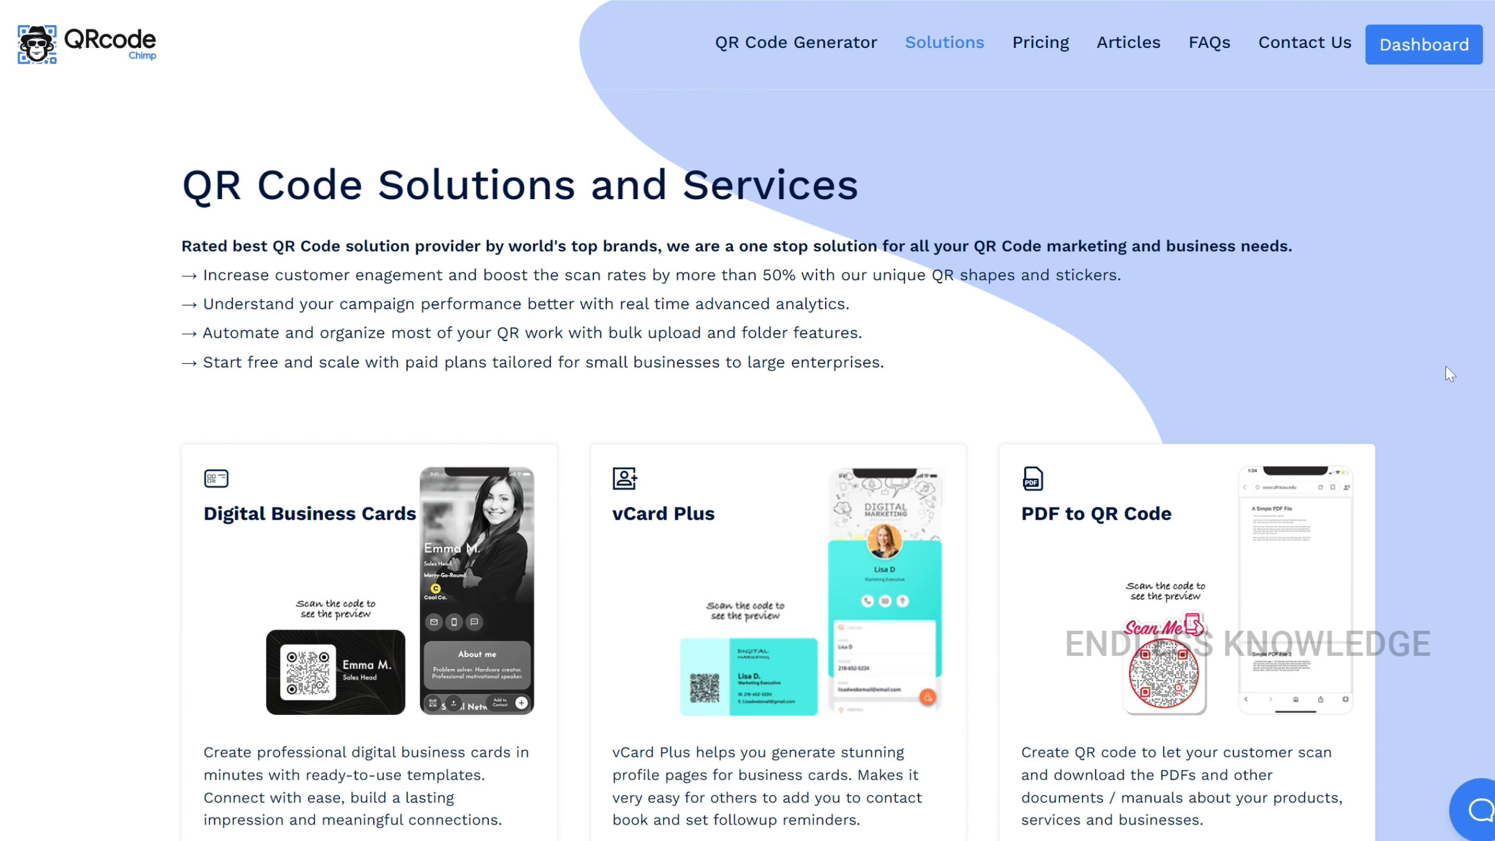
pyautogui.scroll(-10, 1450, 386)
pyautogui.scroll(-13, 1449, 386)
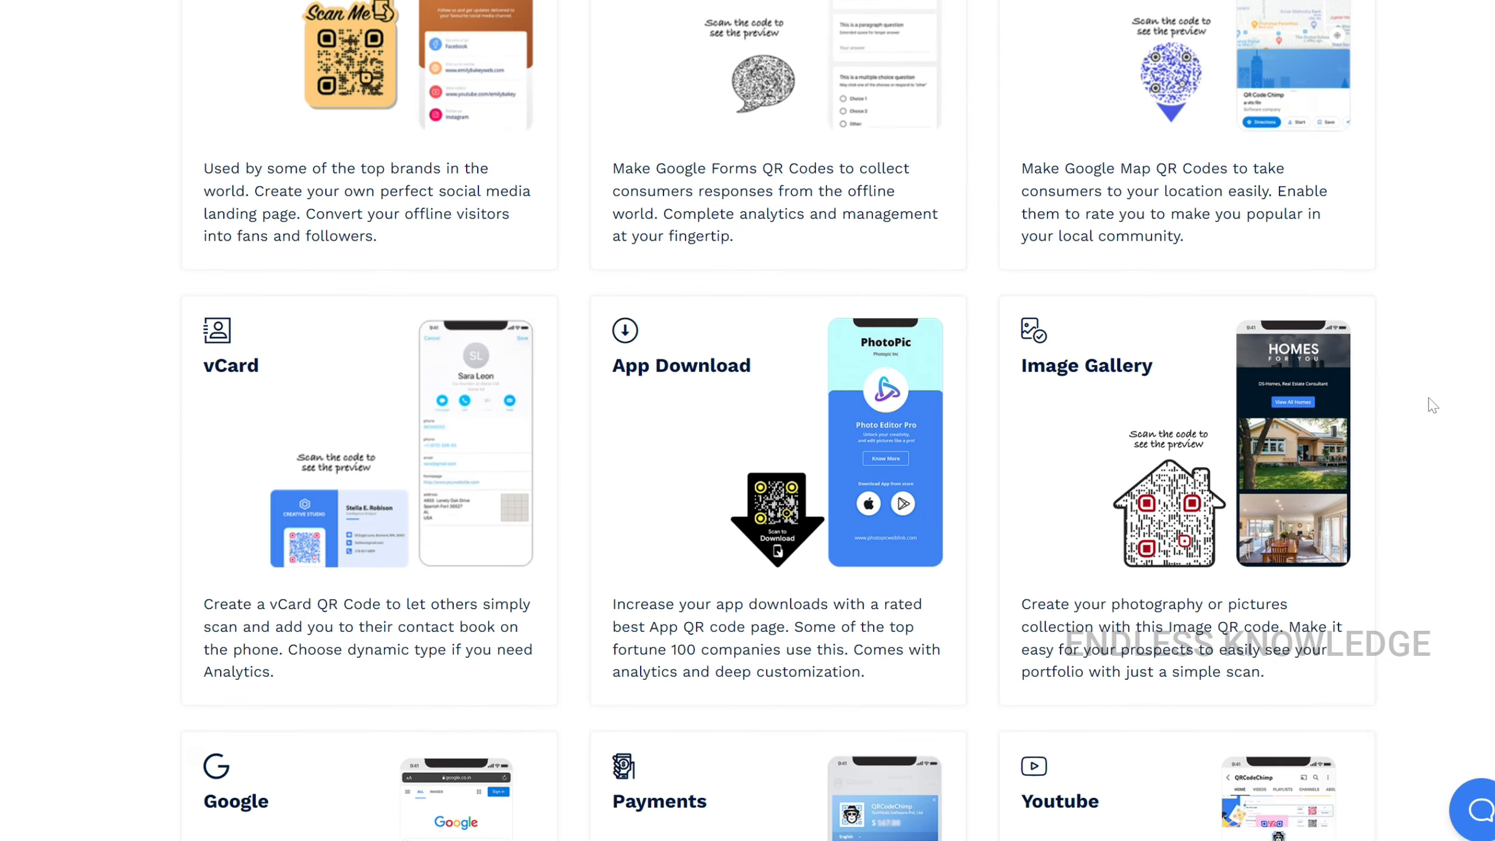
pyautogui.scroll(-4, 775, 443)
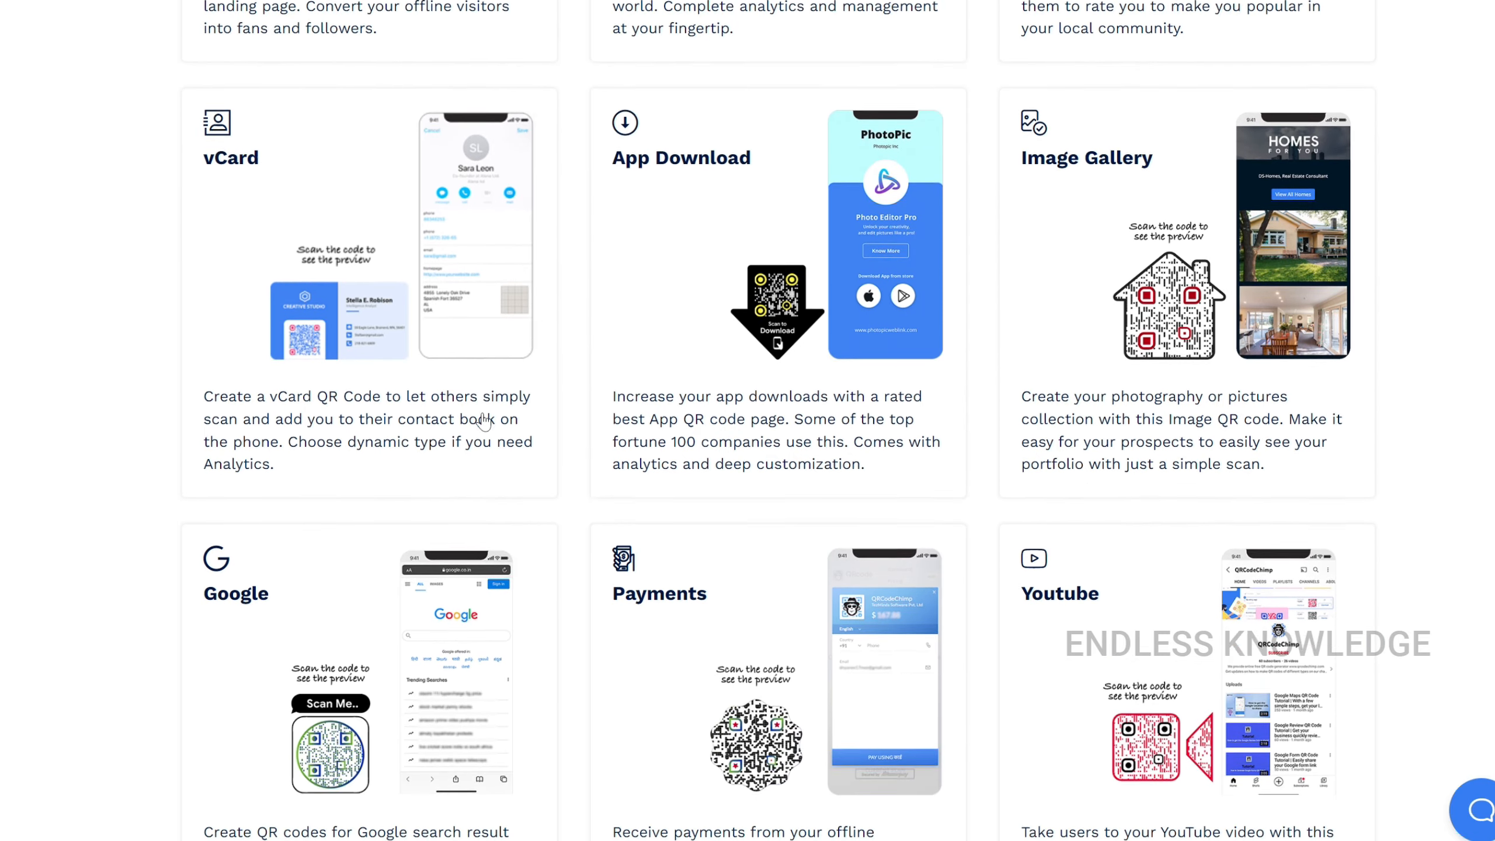
pyautogui.scroll(-10, 776, 531)
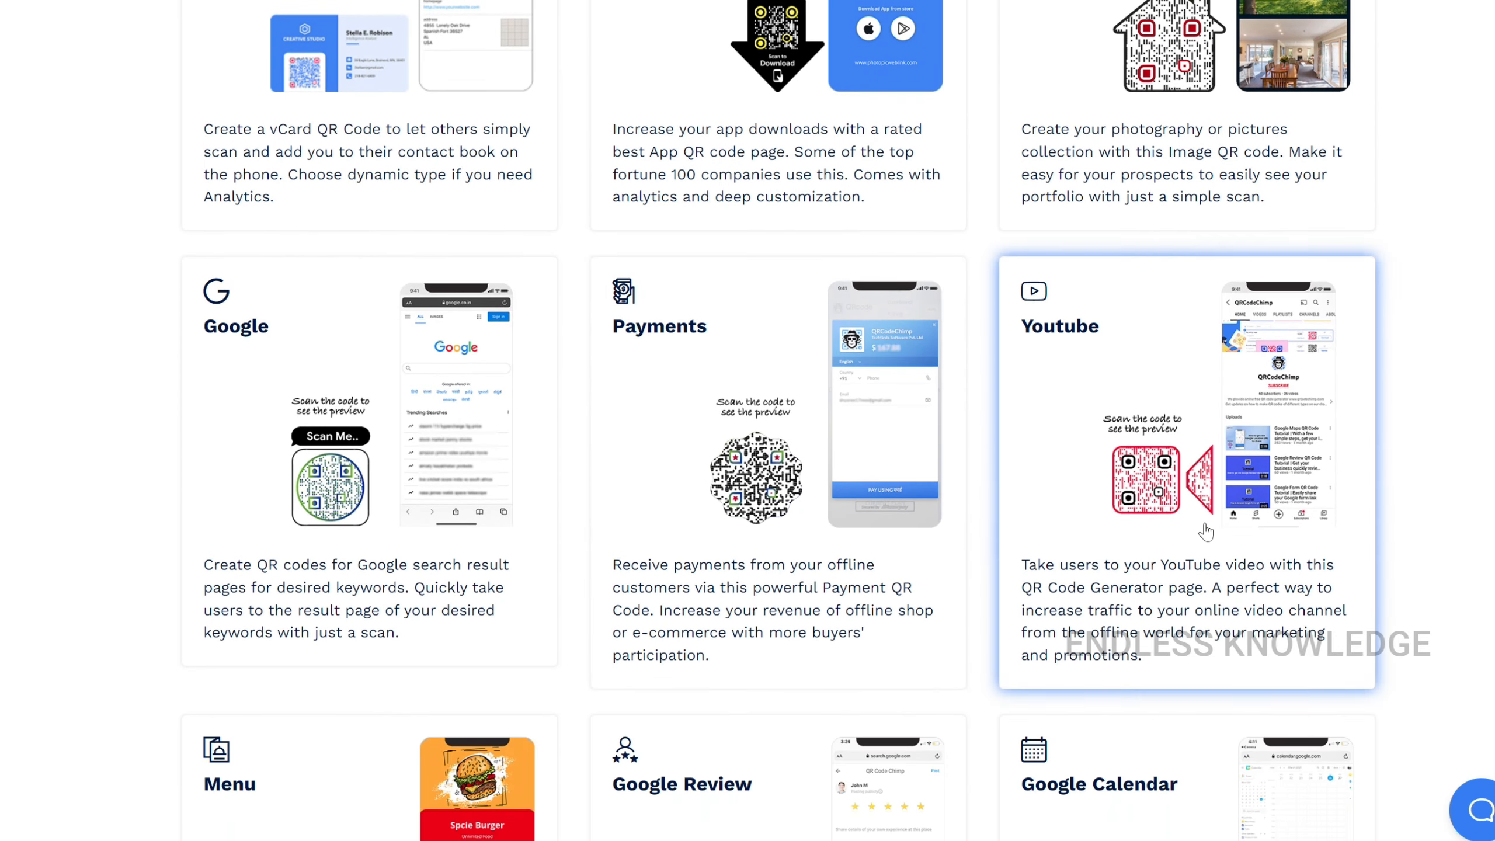
pyautogui.scroll(-13, 1207, 533)
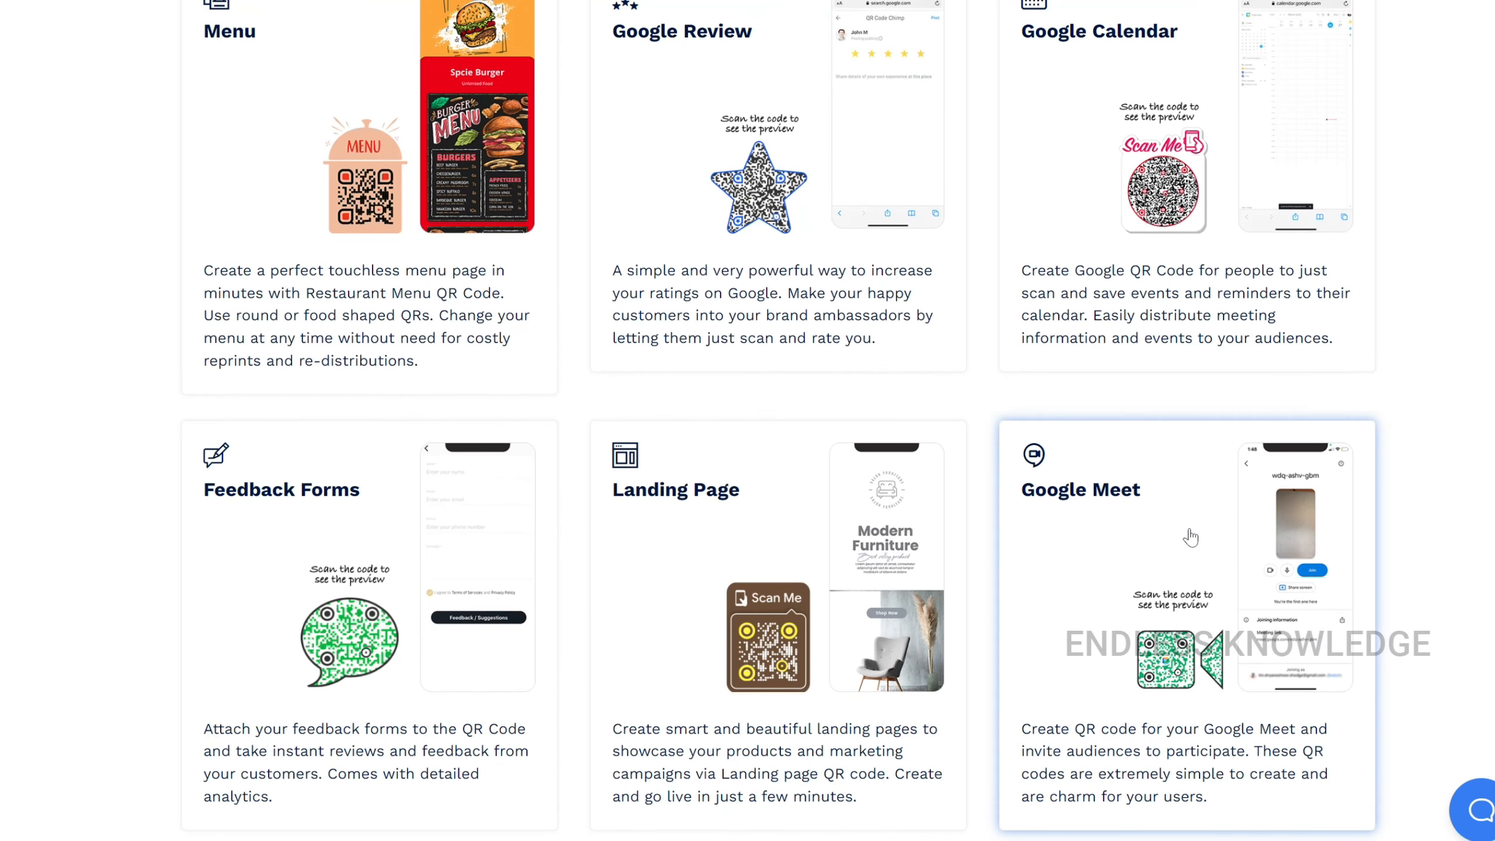
pyautogui.scroll(-10, 1101, 491)
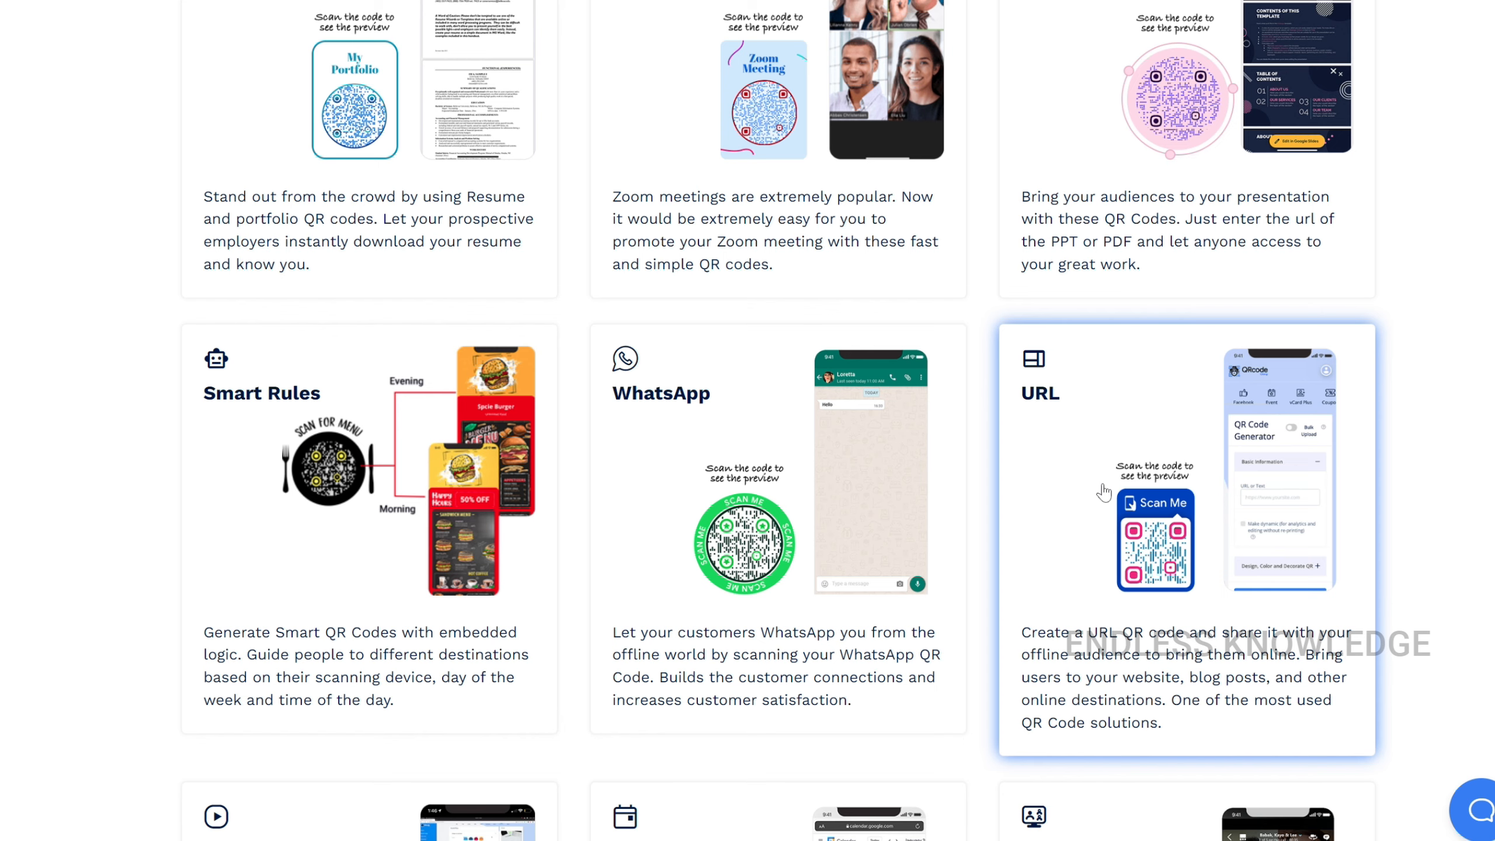
pyautogui.click(1104, 492)
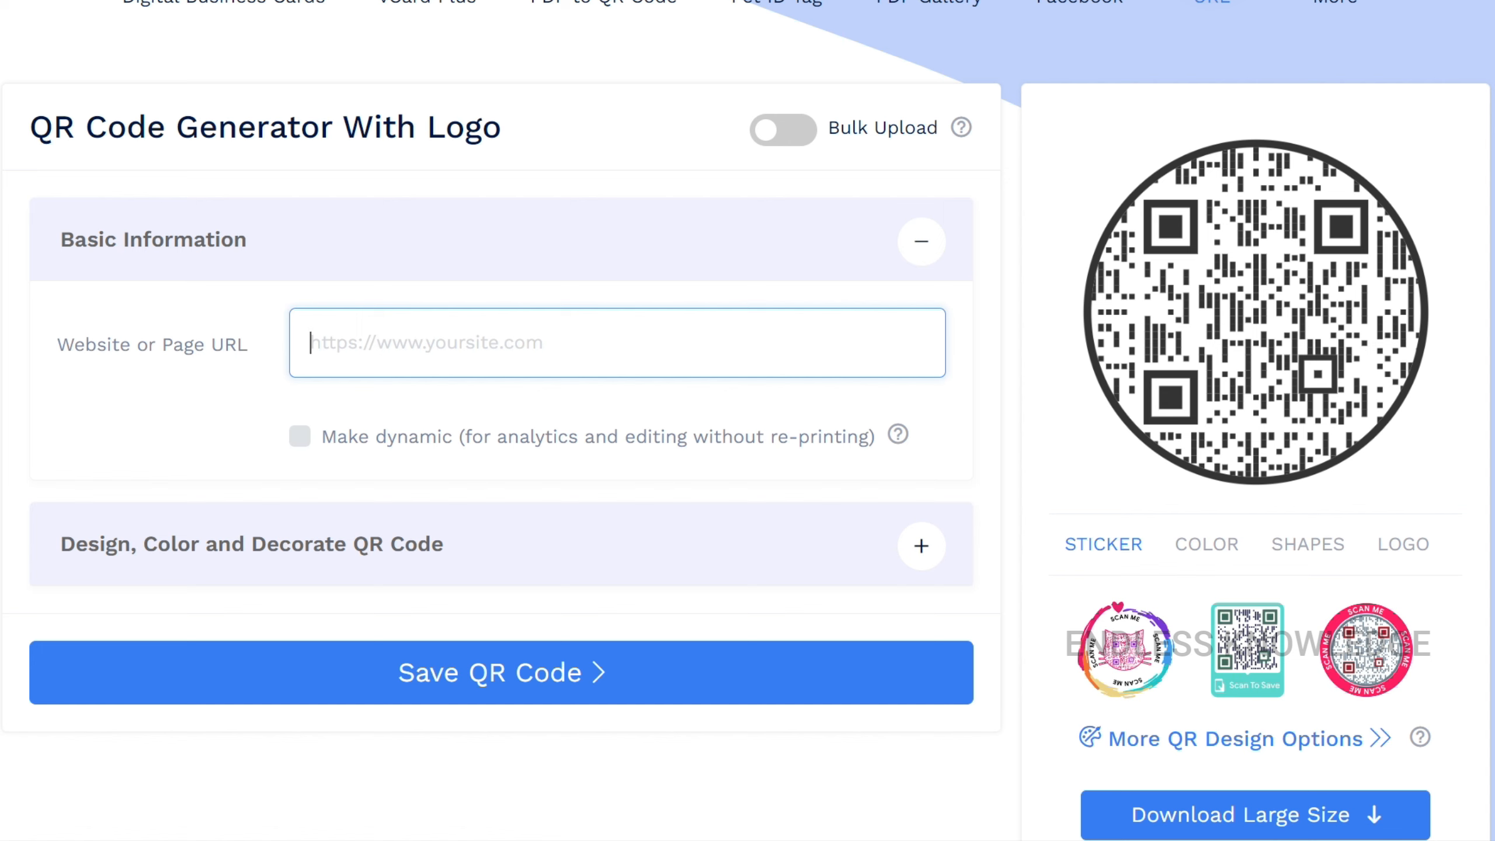
pyautogui.write('https://www.youtube.com/@EndlessKnowledge')
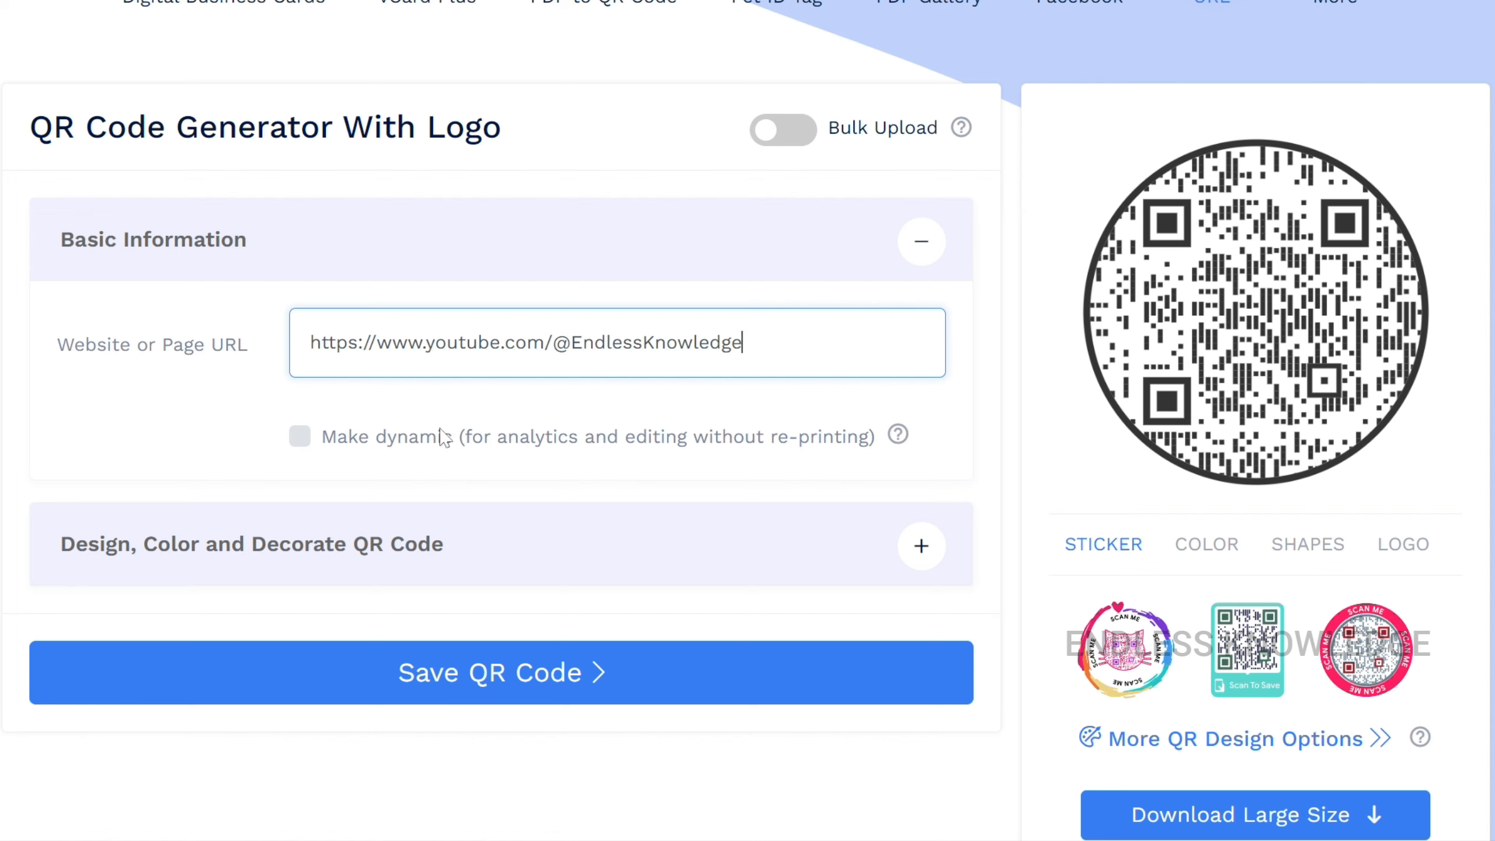
pyautogui.click(301, 437)
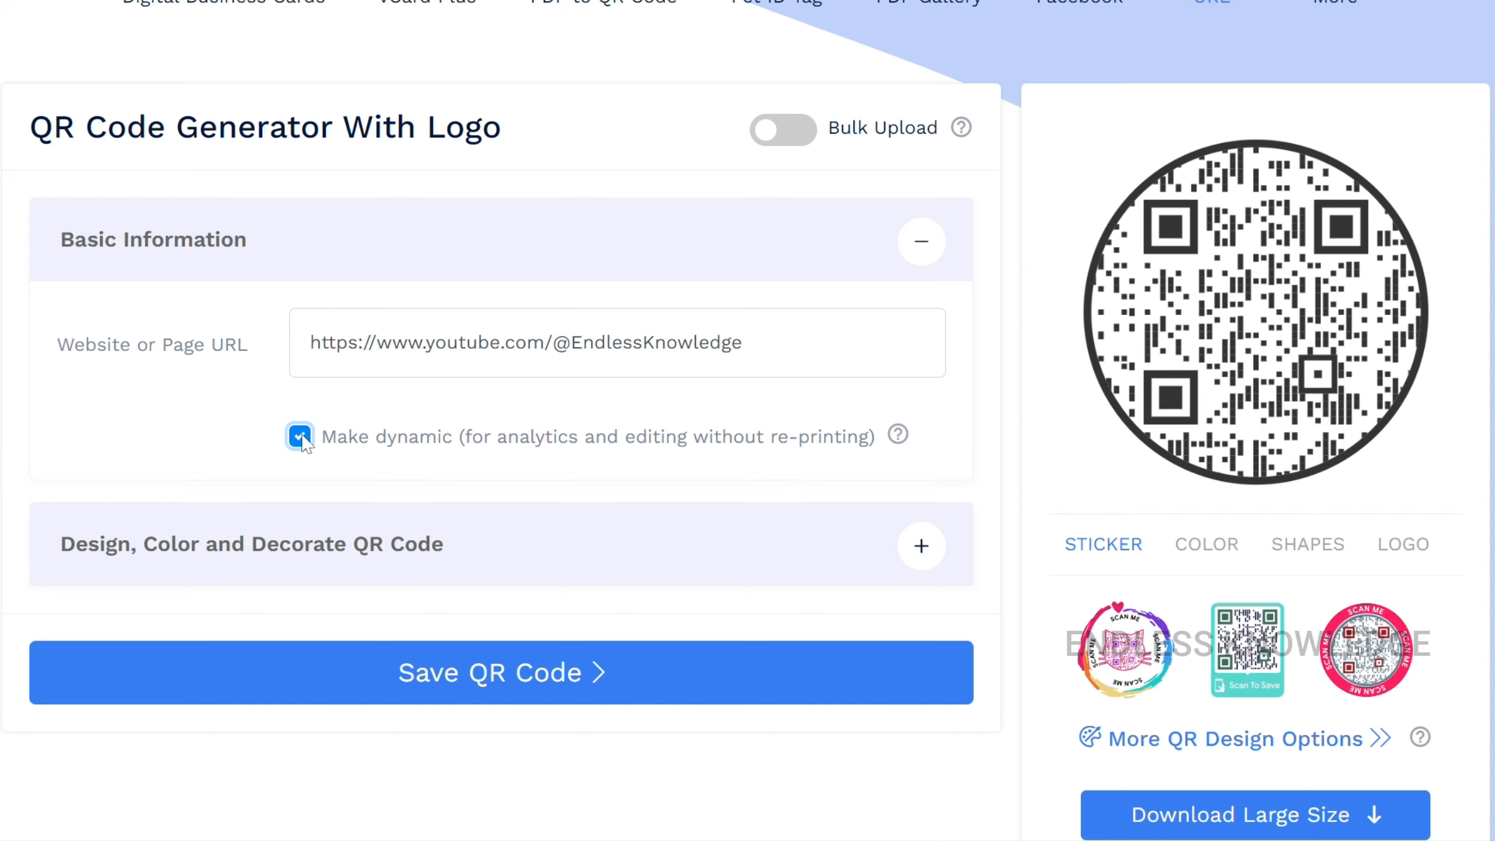
pyautogui.click(301, 440)
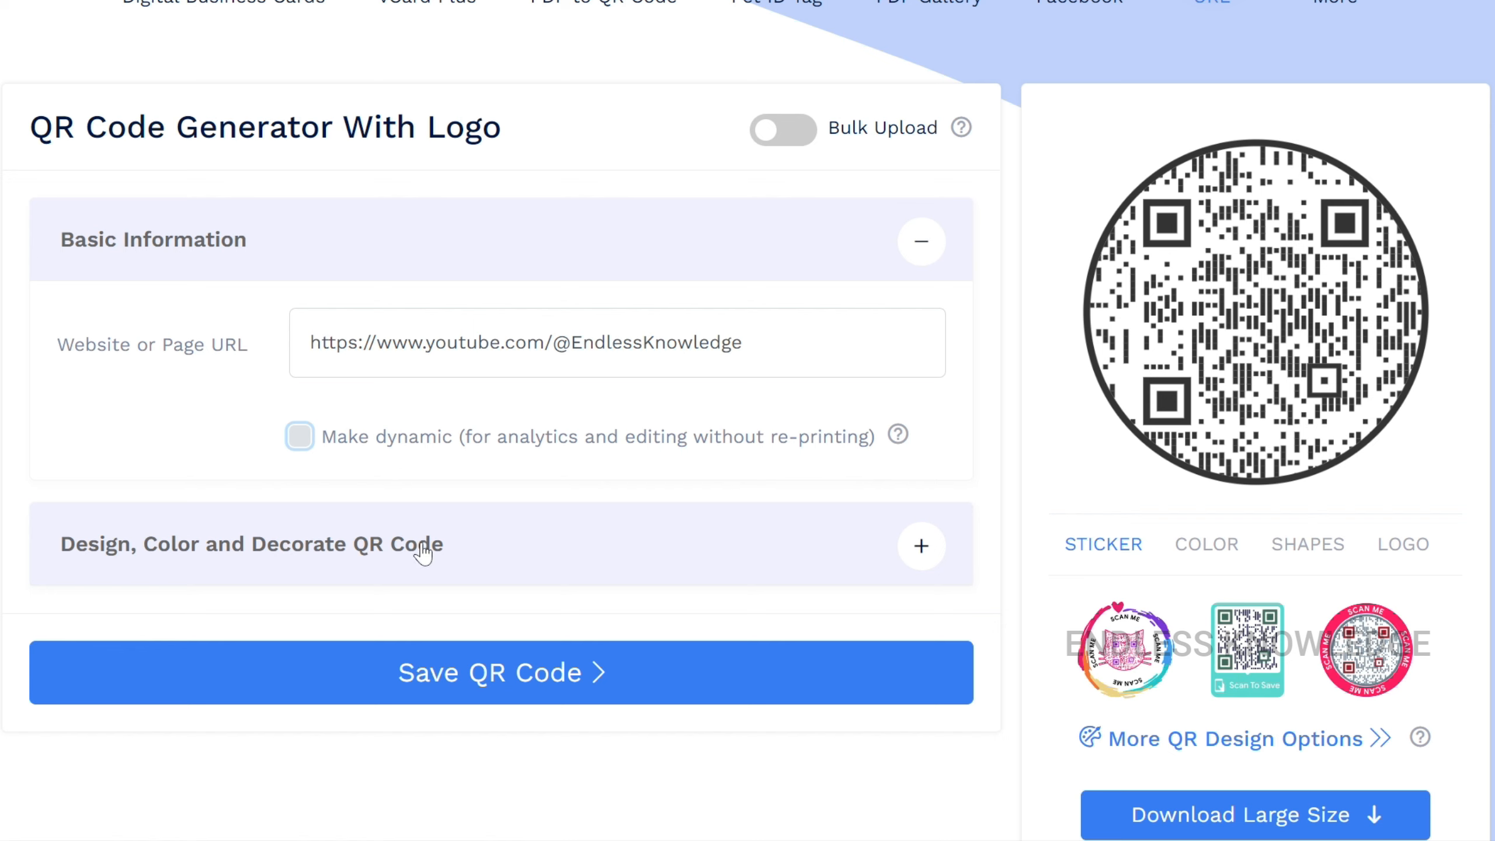
# Step: Open the QR code design customization and preview the 3D effect on the circular code, leaving it off
pyautogui.click(918, 554)
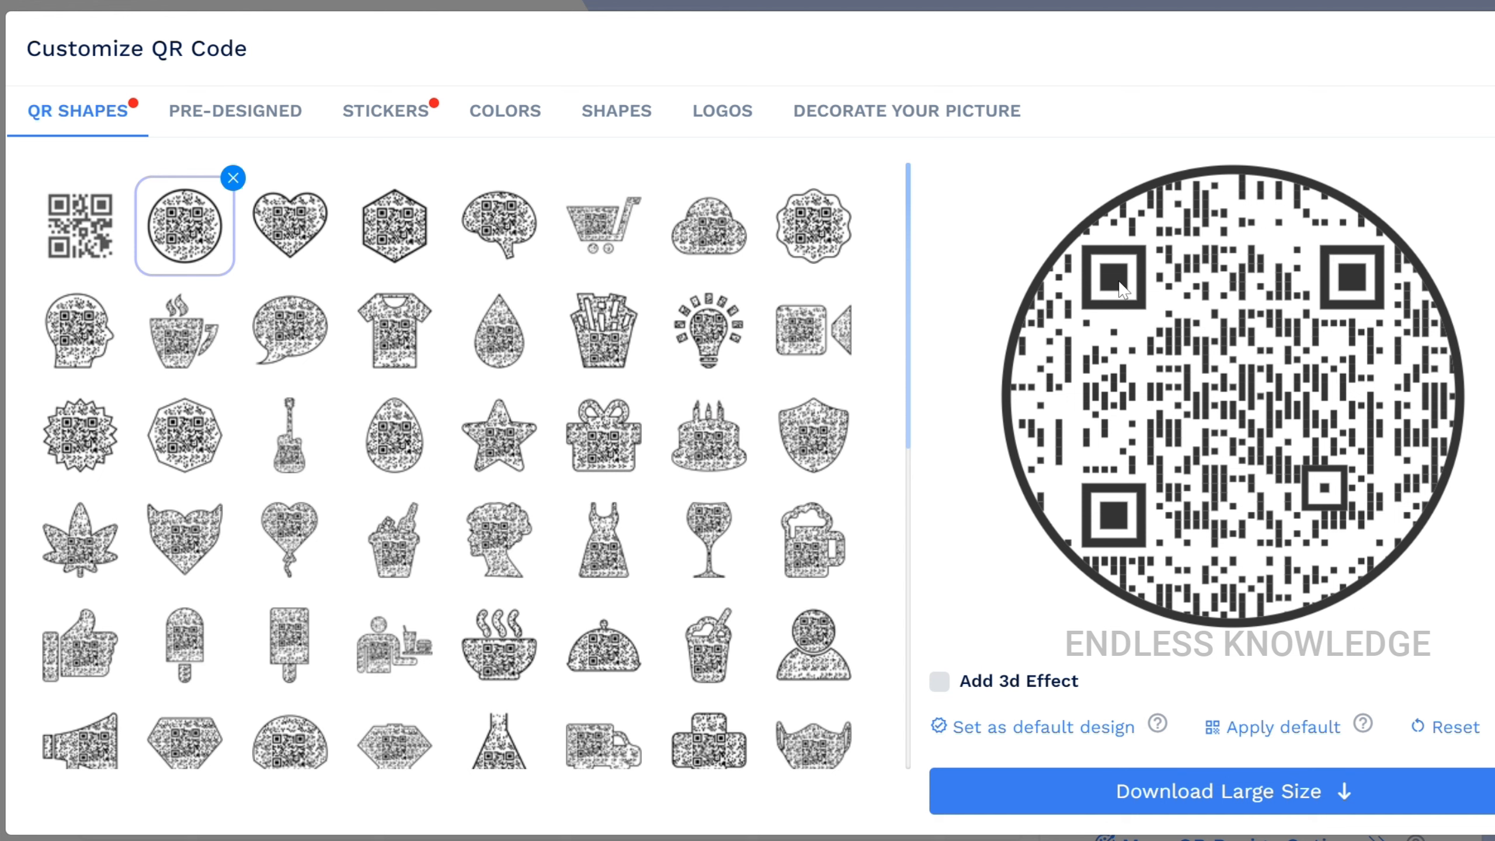
pyautogui.click(942, 684)
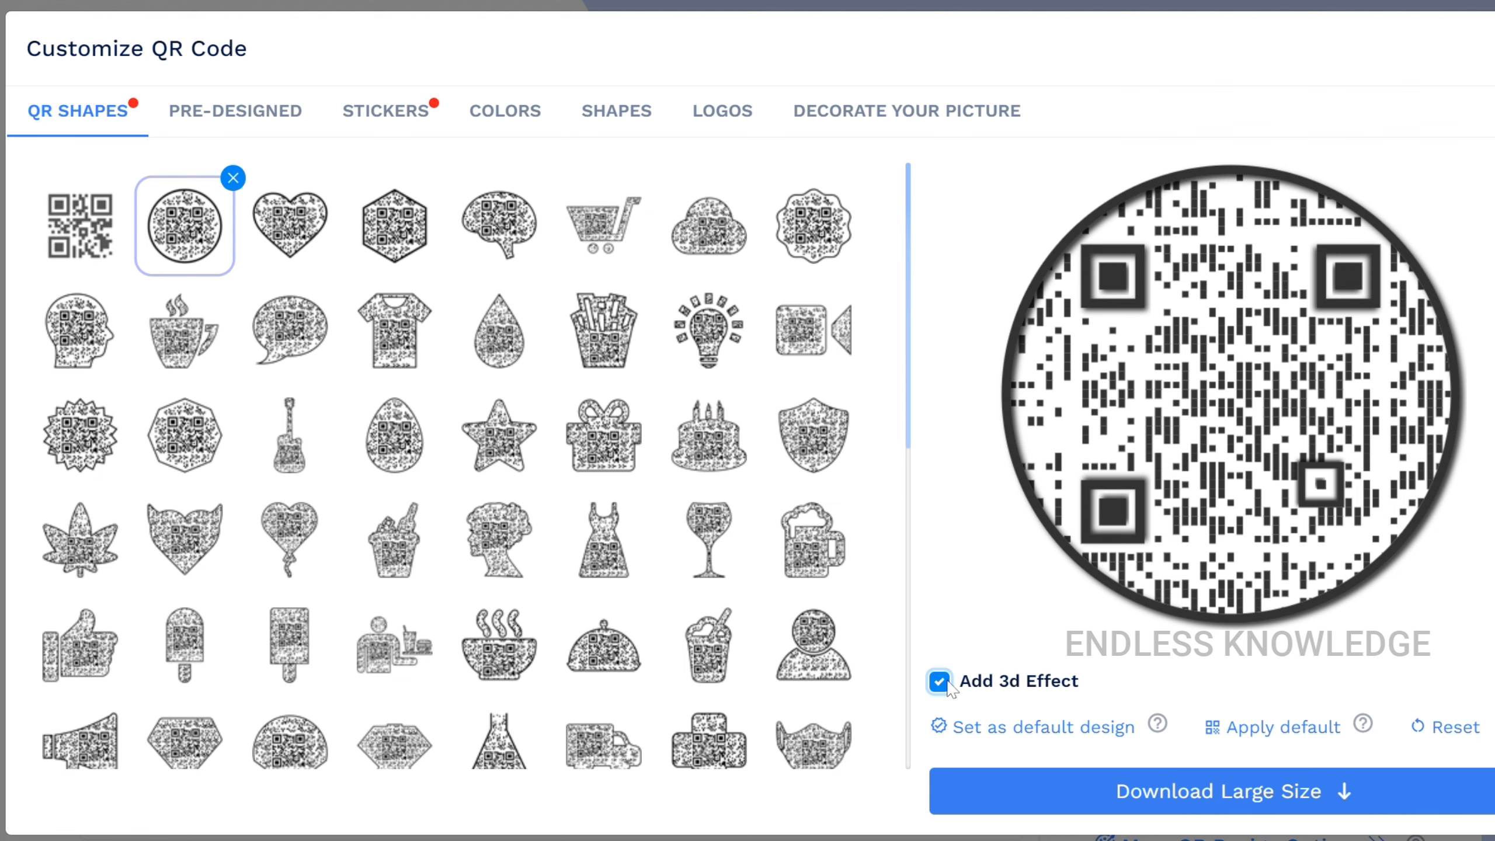
pyautogui.click(941, 682)
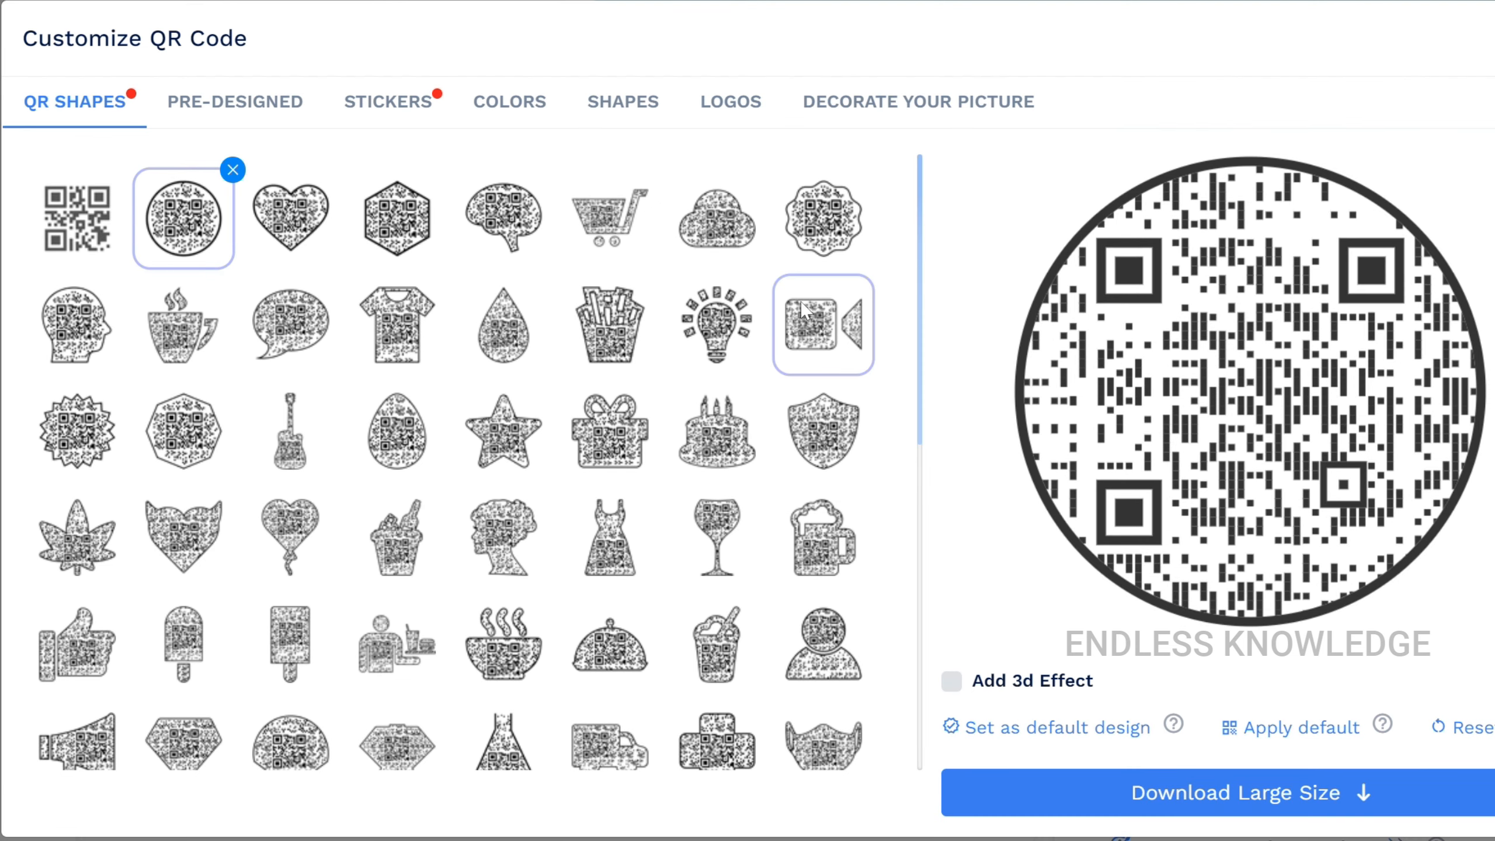
# Step: Try the video camera, face mask and butterfly shapes for the QR code
pyautogui.click(800, 317)
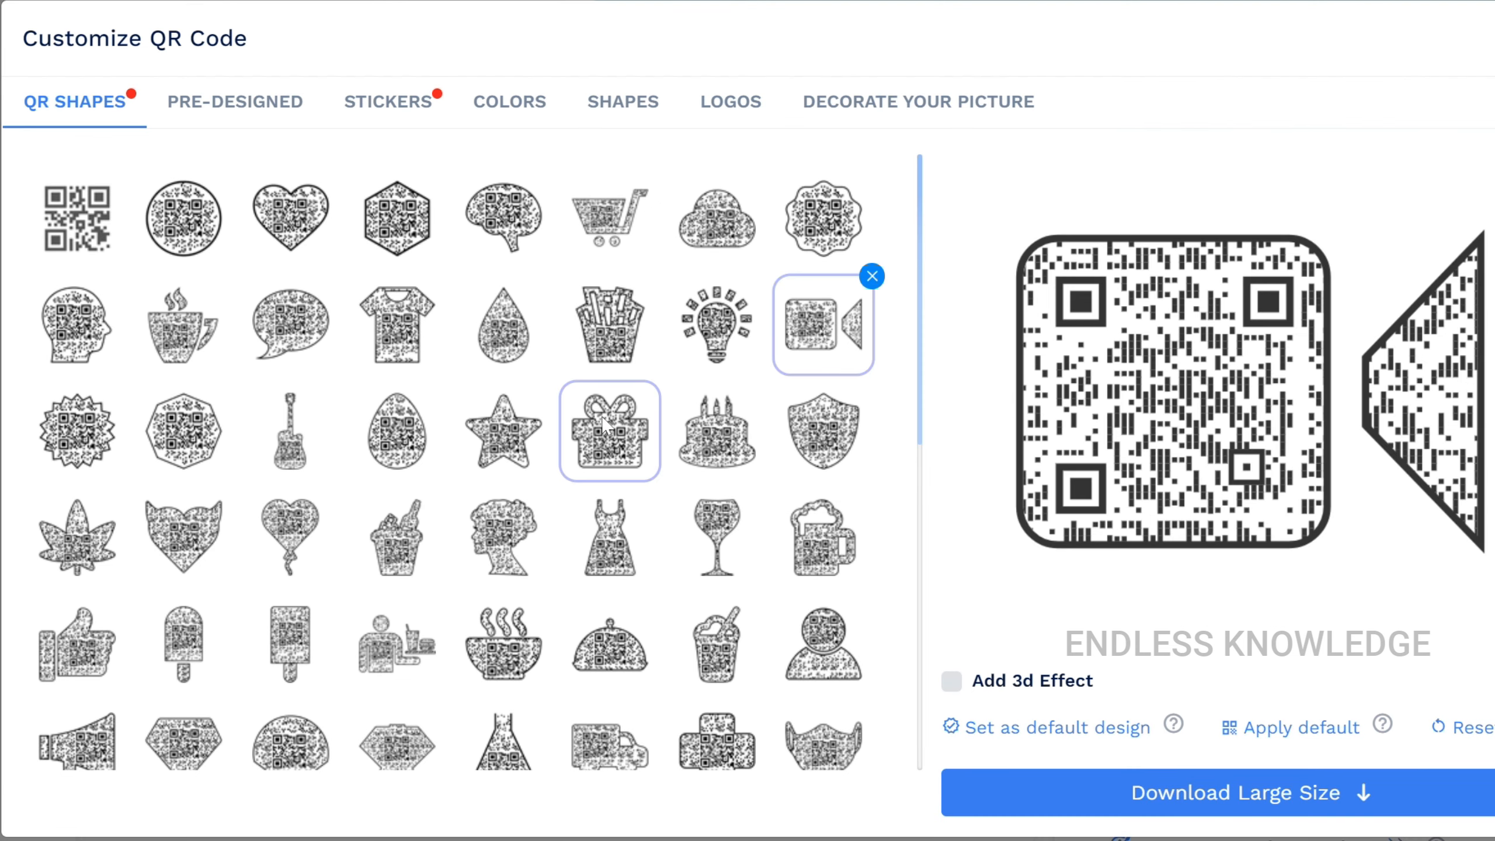
pyautogui.scroll(-6, 602, 423)
pyautogui.click(810, 386)
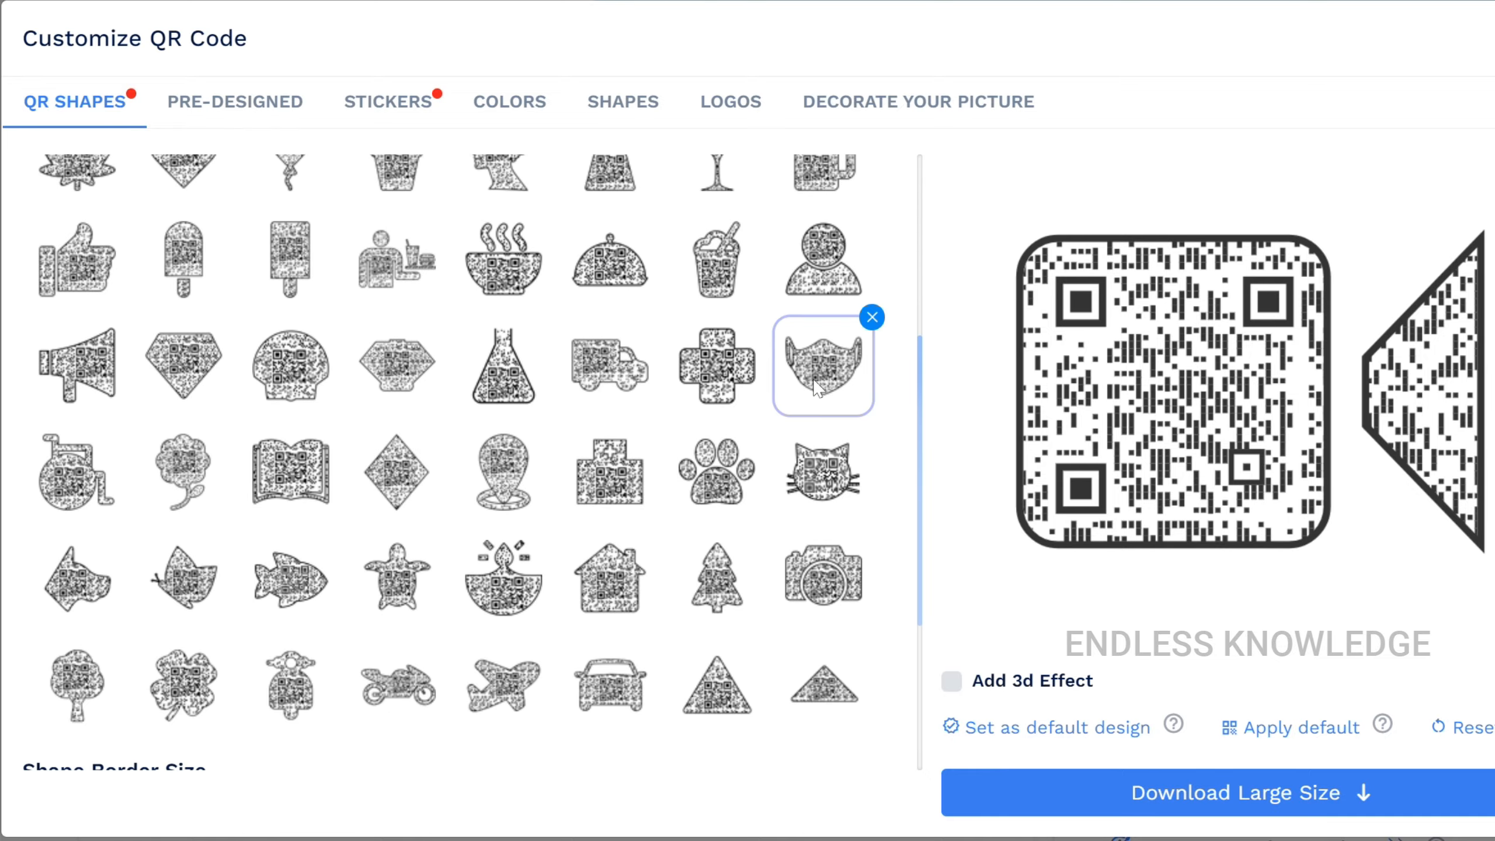
pyautogui.click(306, 499)
# Step: Try a larger shape border size on the butterfly QR code and reset it to the default
pyautogui.scroll(-5, 303, 500)
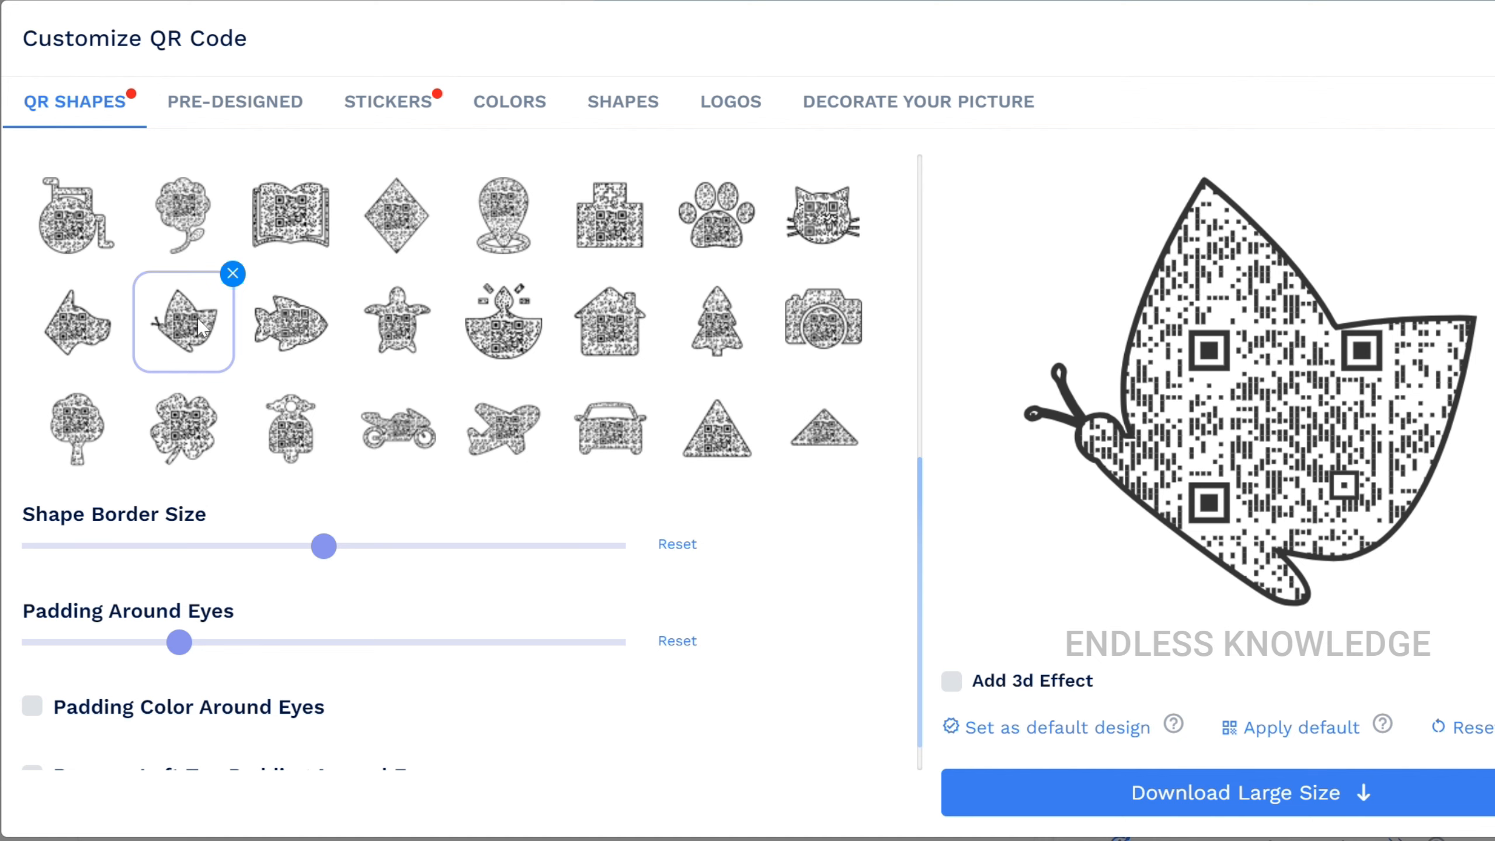
pyautogui.scroll(-1, 203, 330)
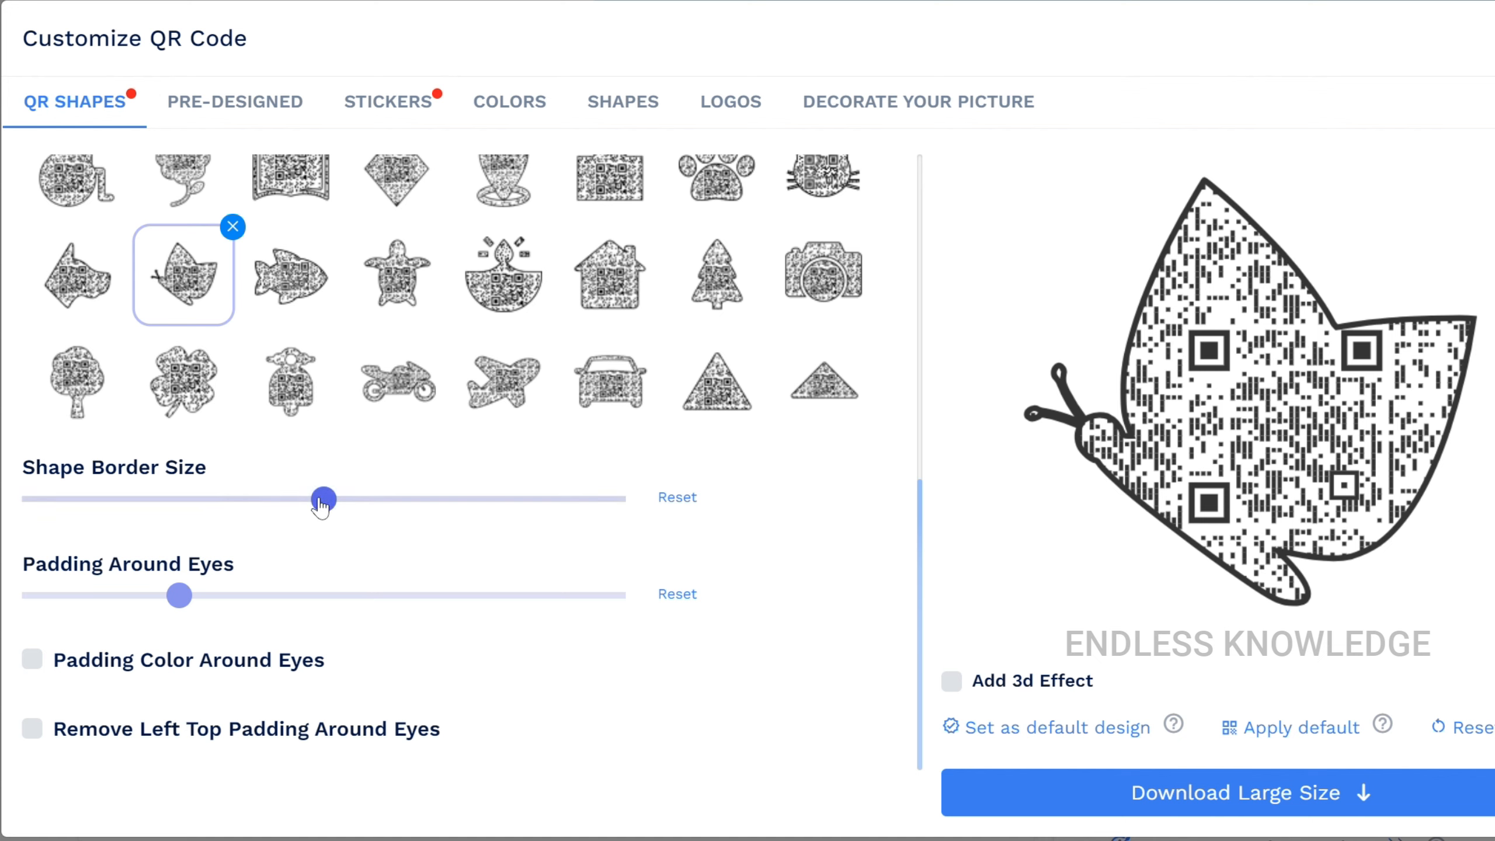
pyautogui.moveTo(323, 500); pyautogui.dragTo(367, 500)
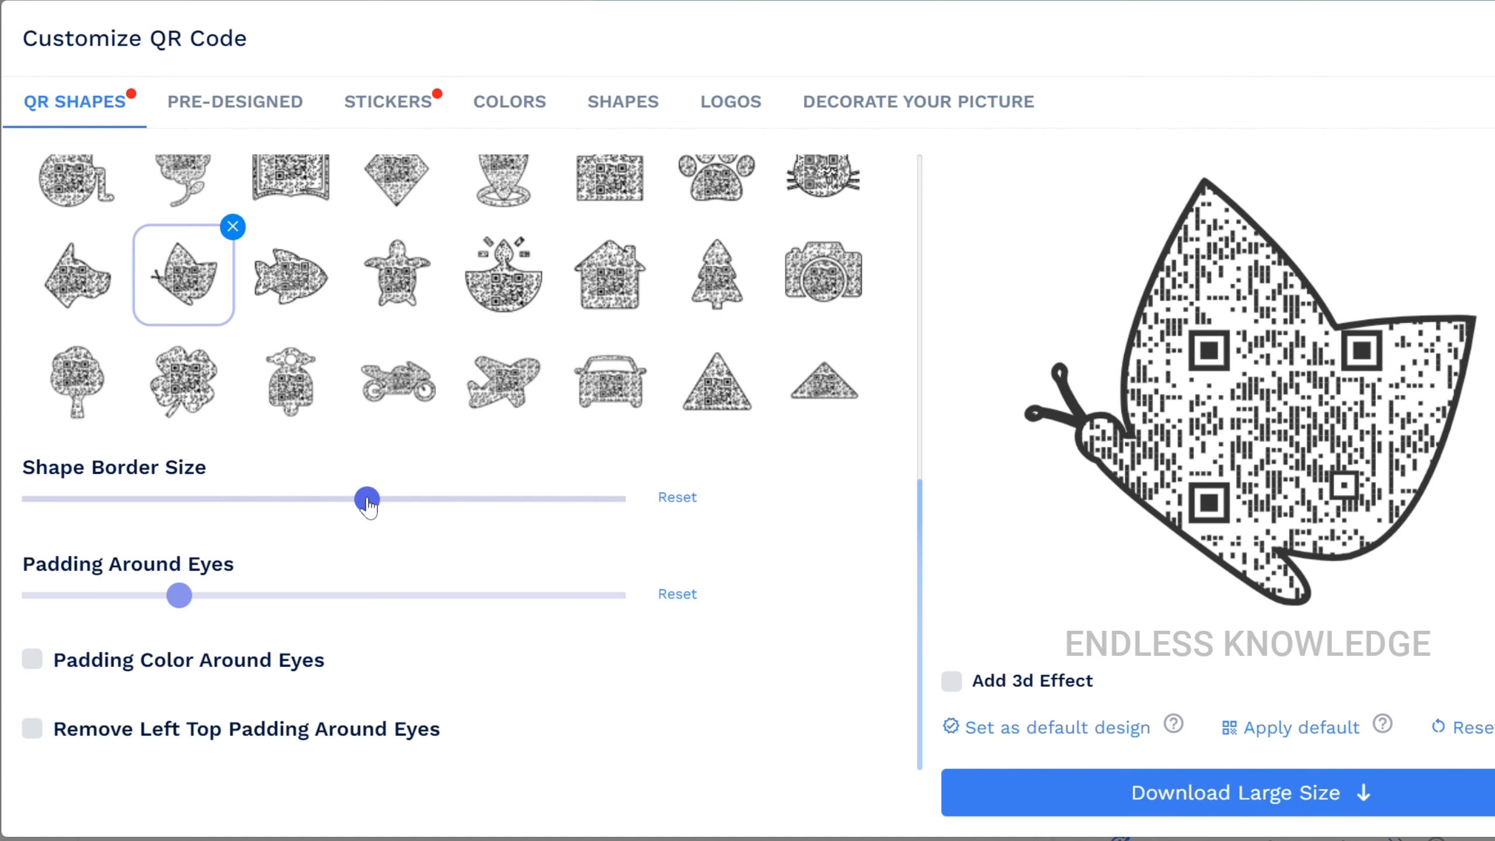
pyautogui.click(677, 498)
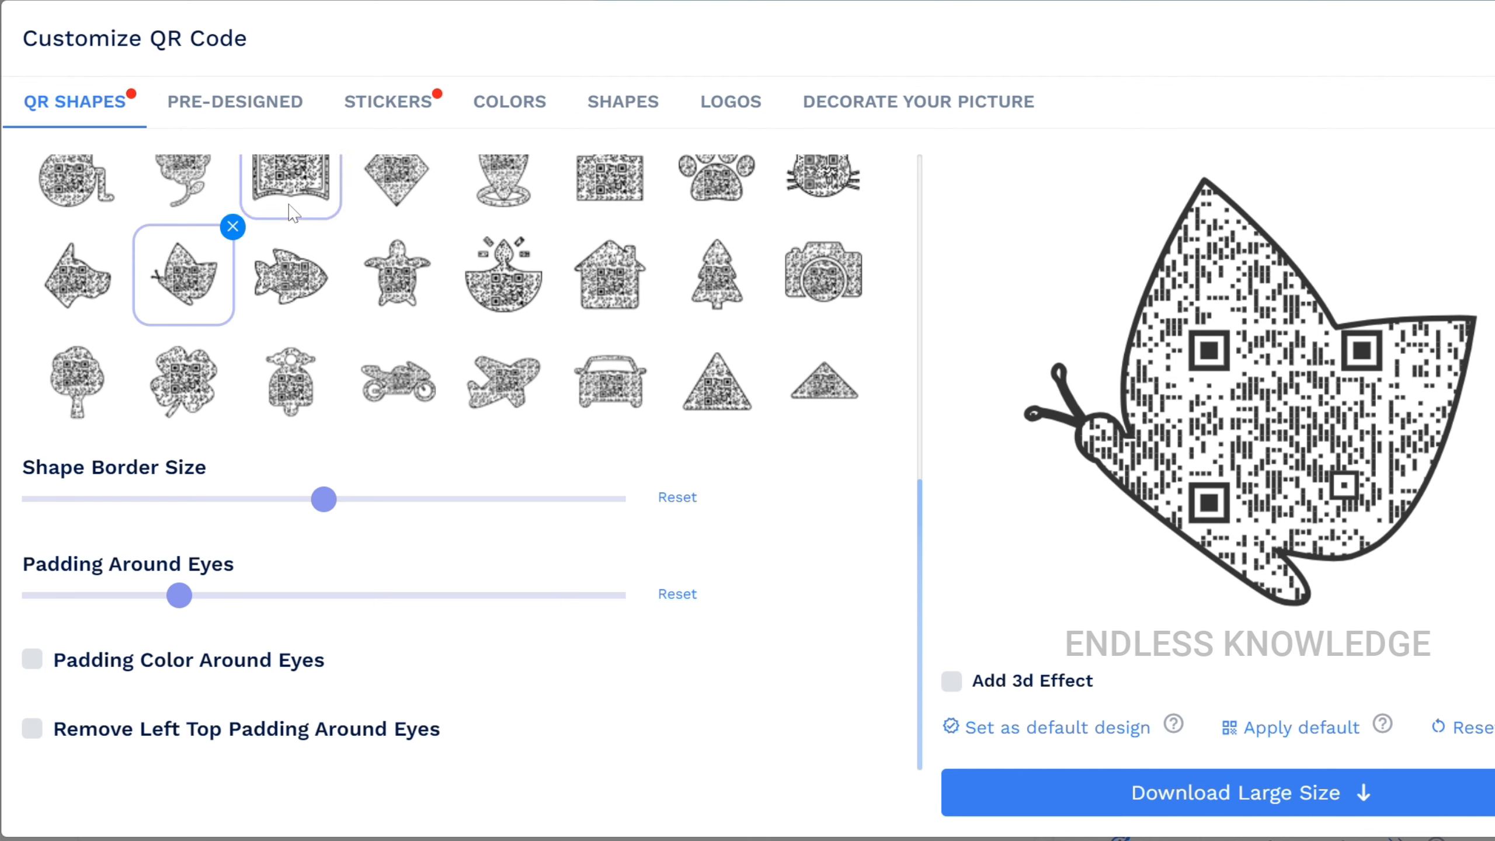
# Step: Apply the Watch Video pre-designed style and change the QR code's shape to the video camera
pyautogui.click(283, 107)
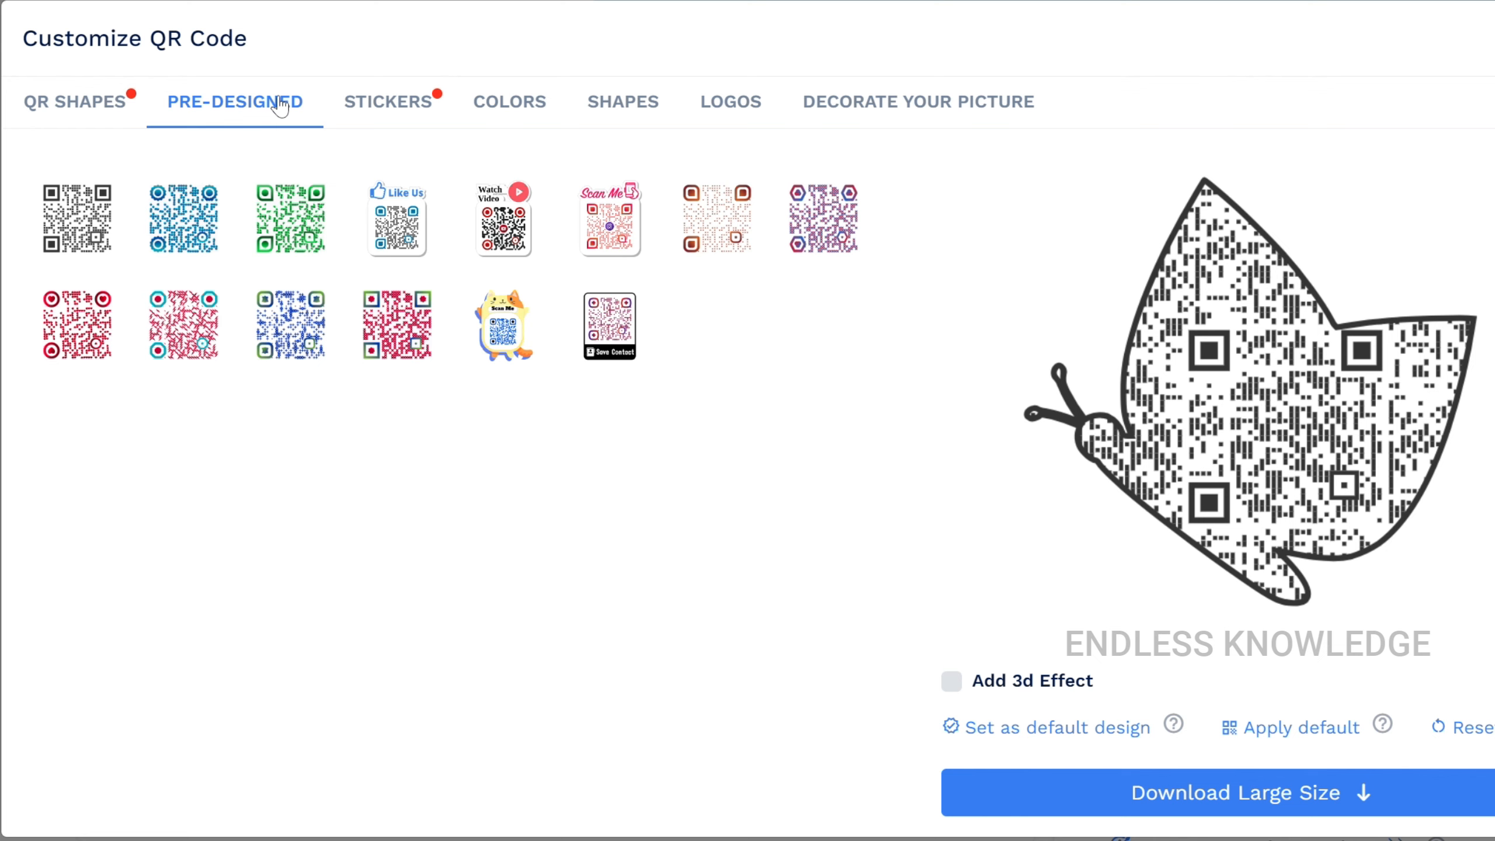
pyautogui.click(497, 221)
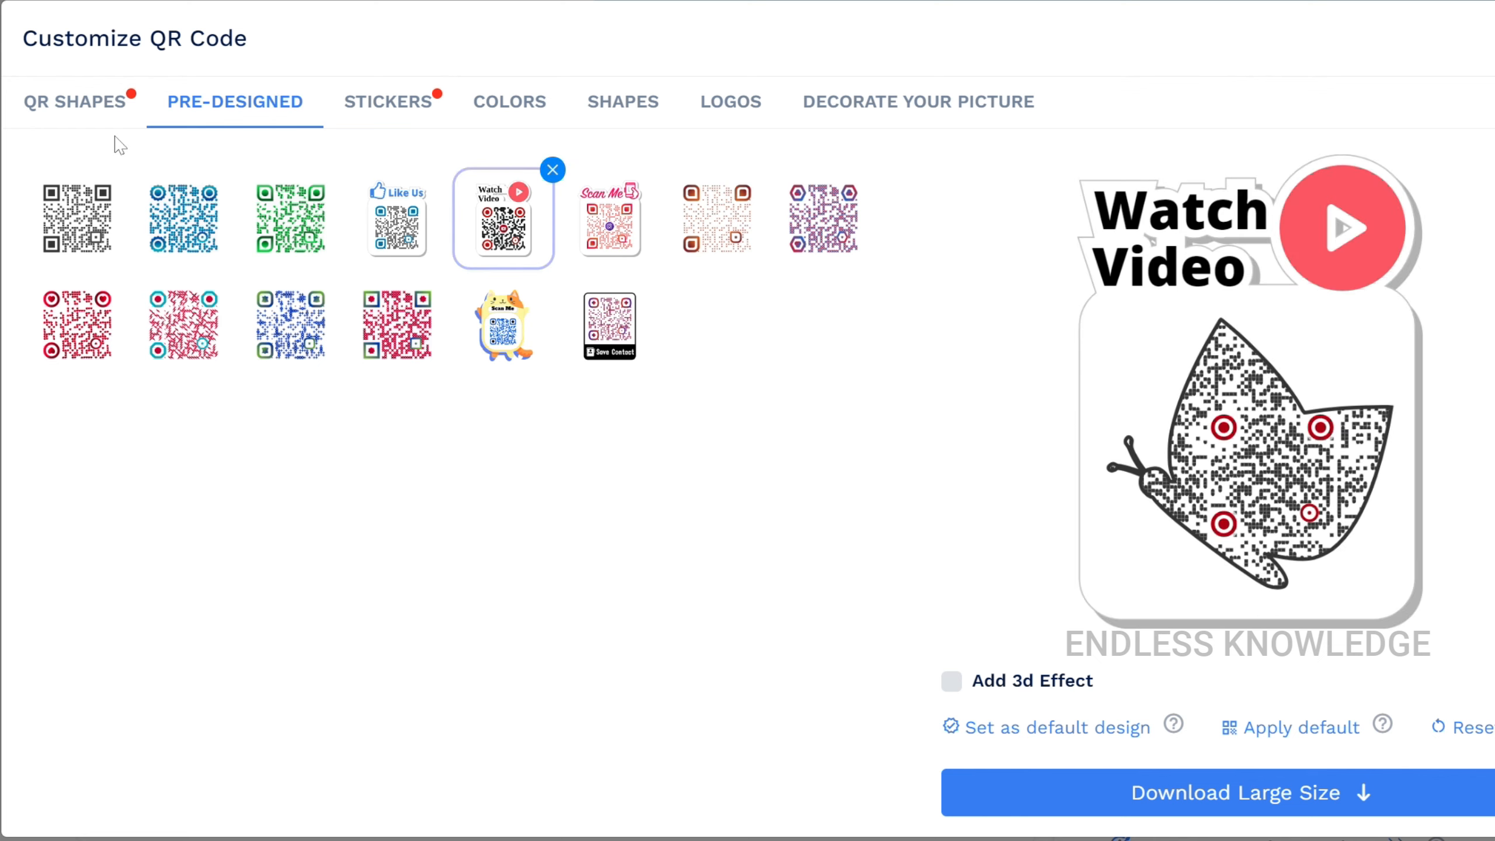
pyautogui.click(82, 102)
pyautogui.click(809, 347)
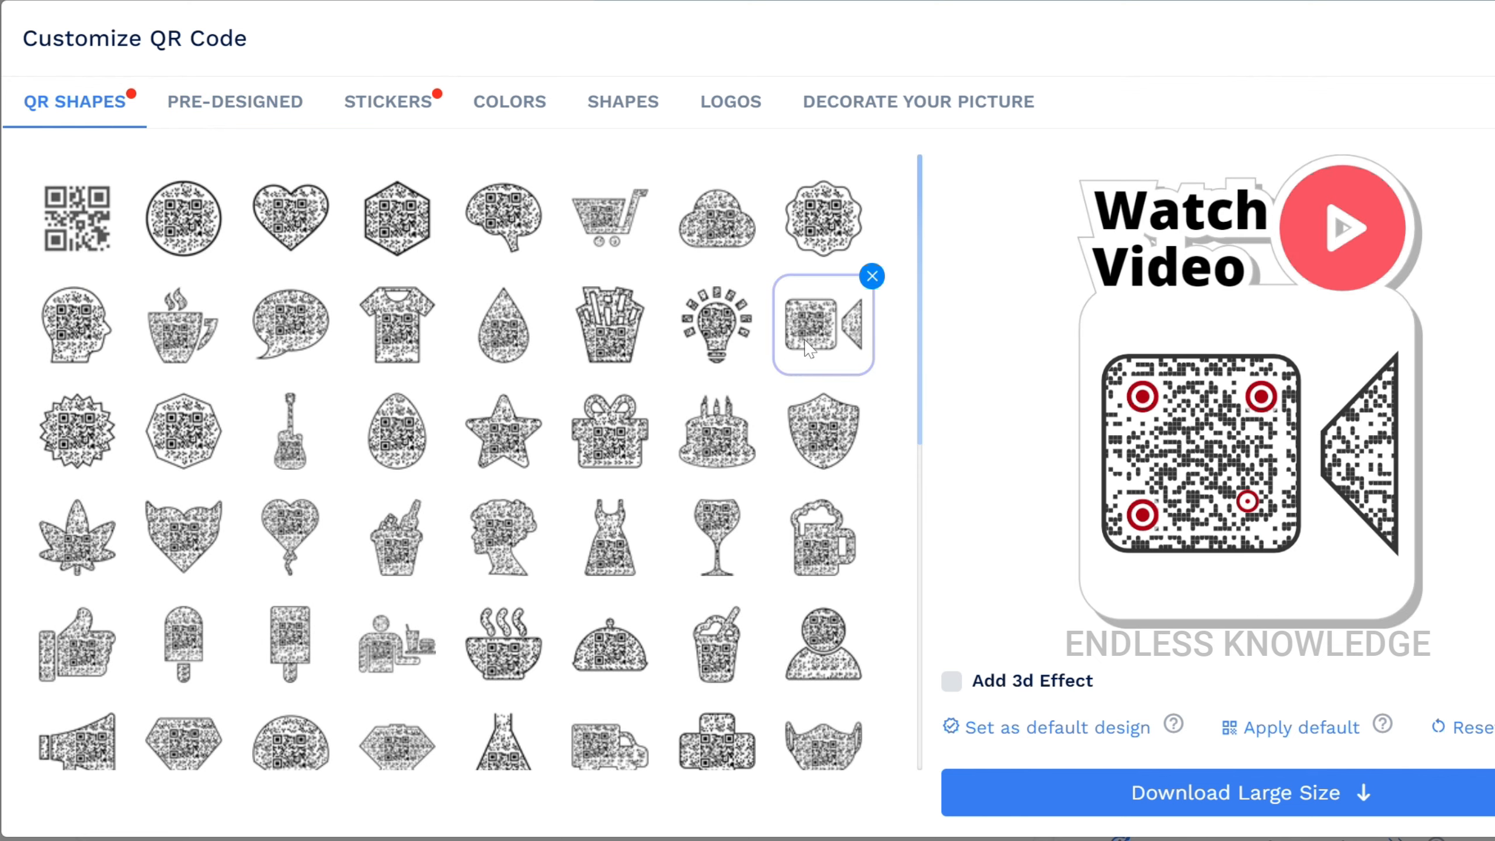
# Step: Remove the Watch Video pre-designed style from the QR code and open the sticker collection
pyautogui.click(239, 101)
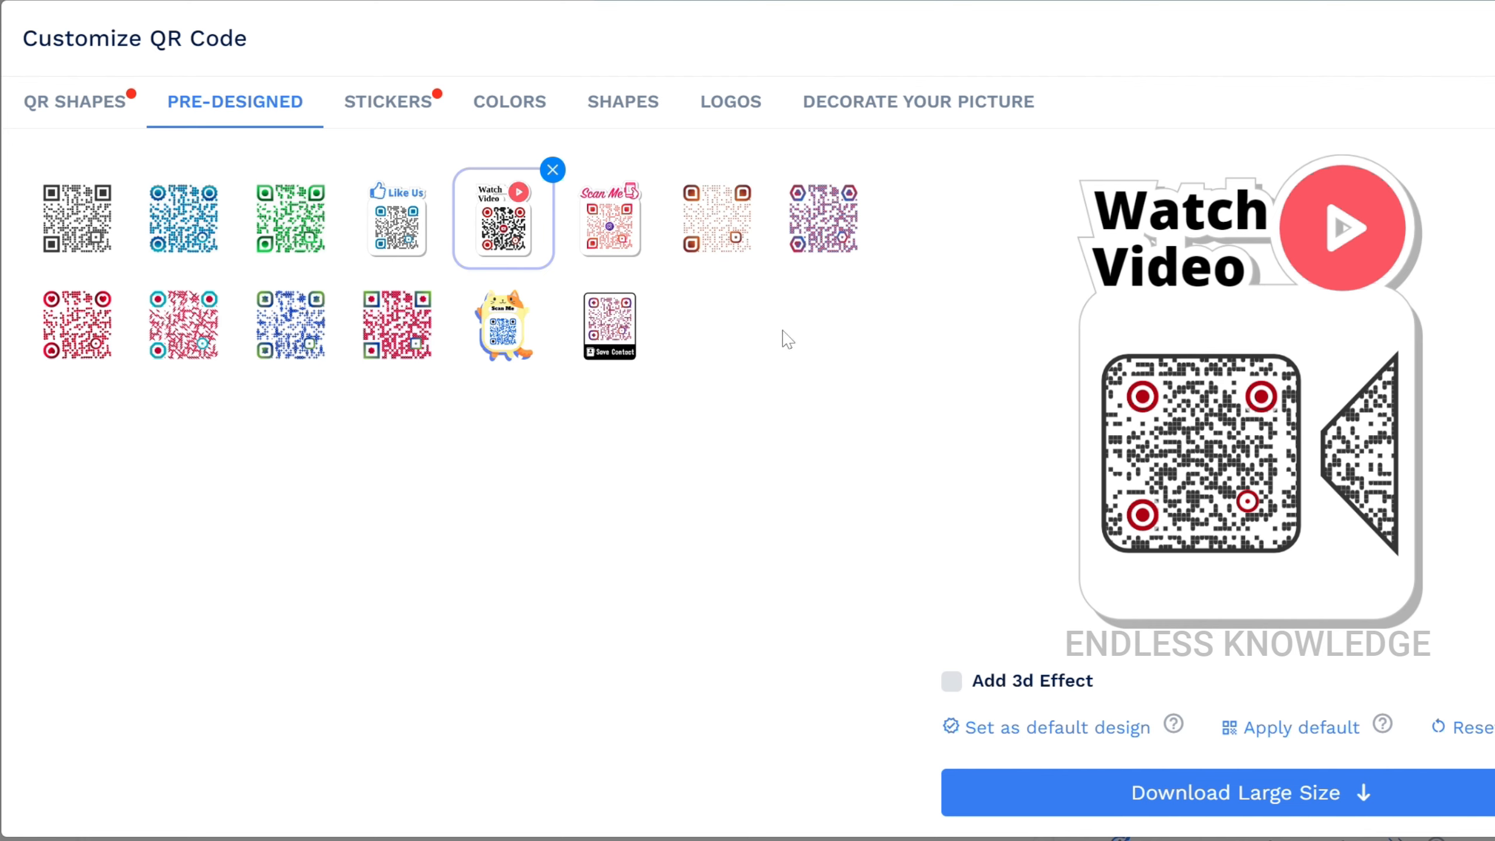
pyautogui.click(553, 172)
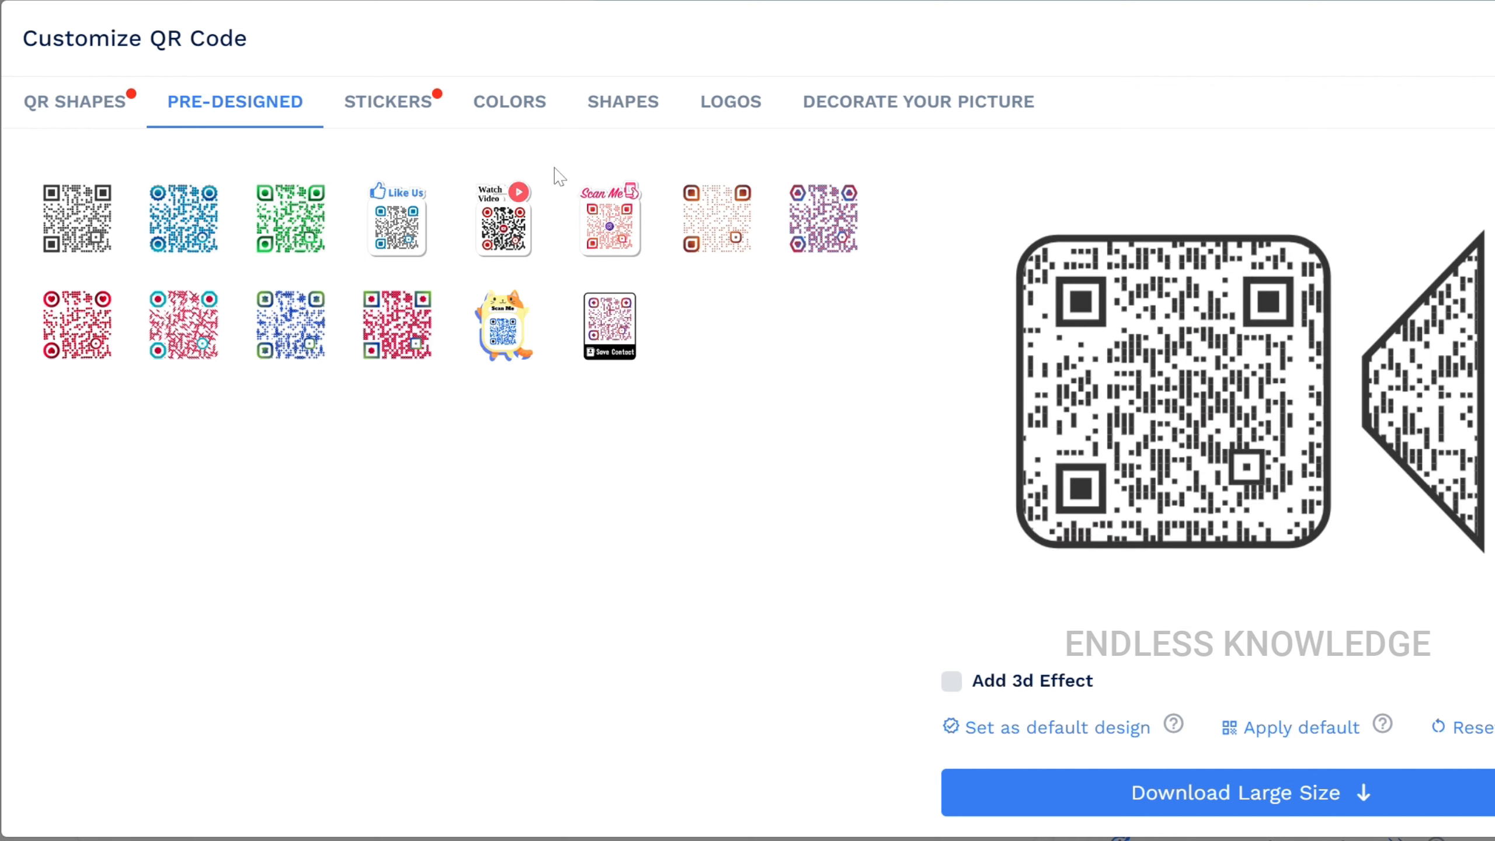
pyautogui.click(399, 110)
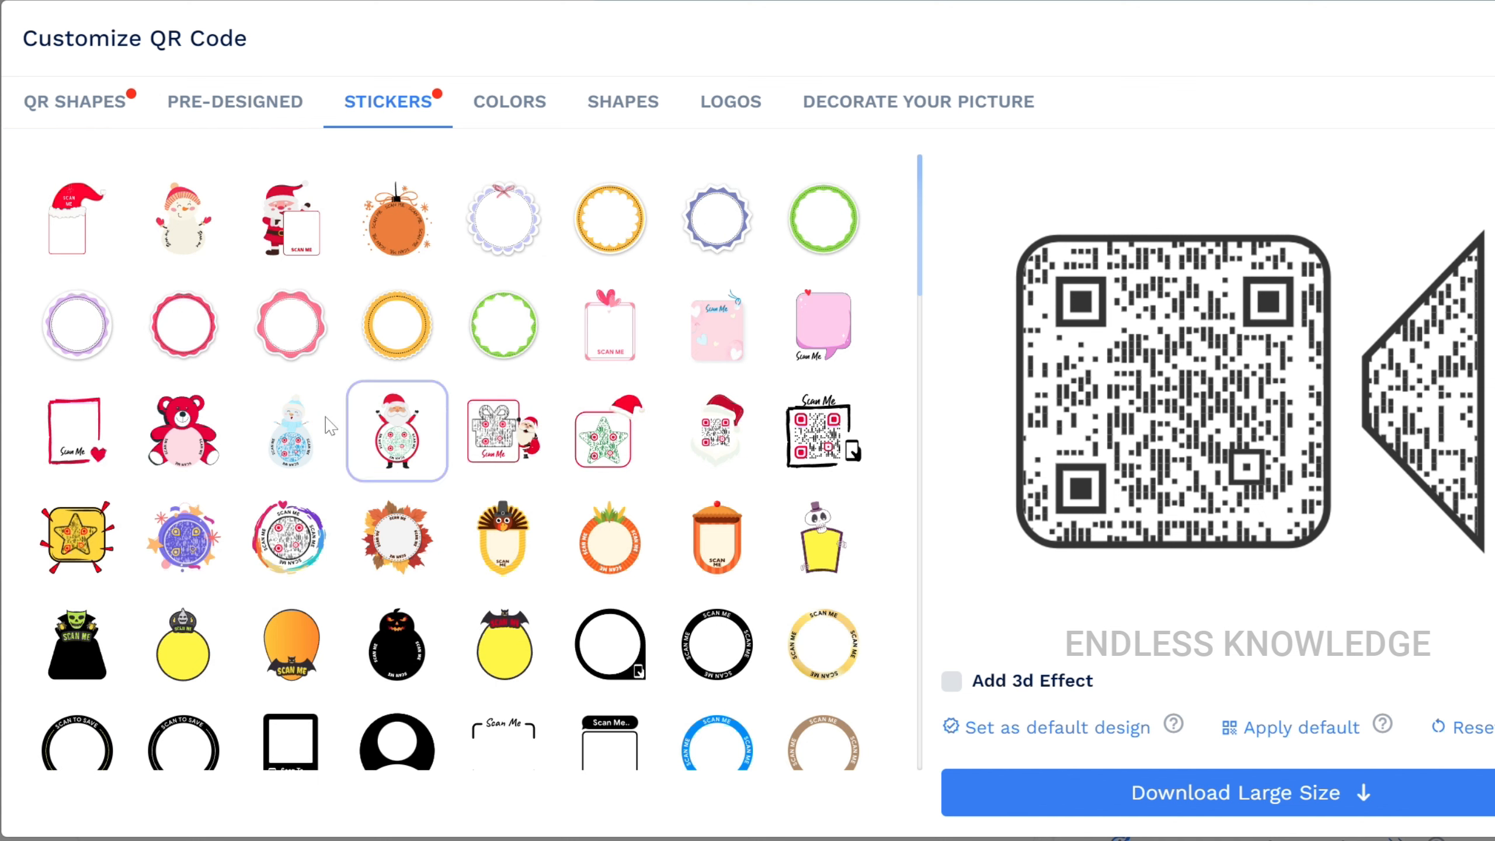
# Step: Try the red hand-drawn Scan Me heart, pink circular Scan Me and pink Scan To Save stickers on the QR code
pyautogui.click(81, 452)
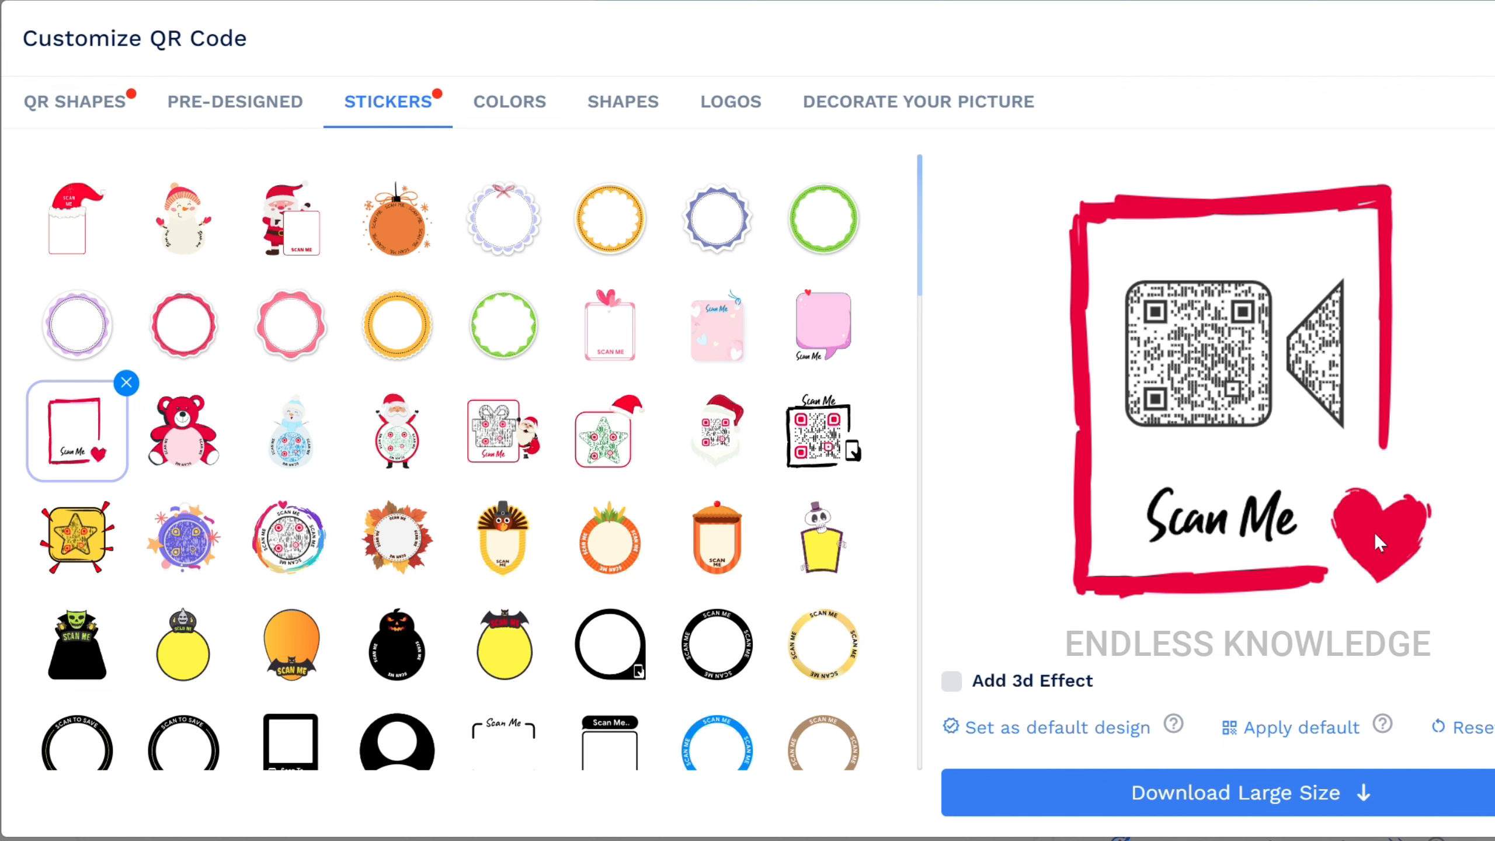
pyautogui.scroll(-8, 591, 425)
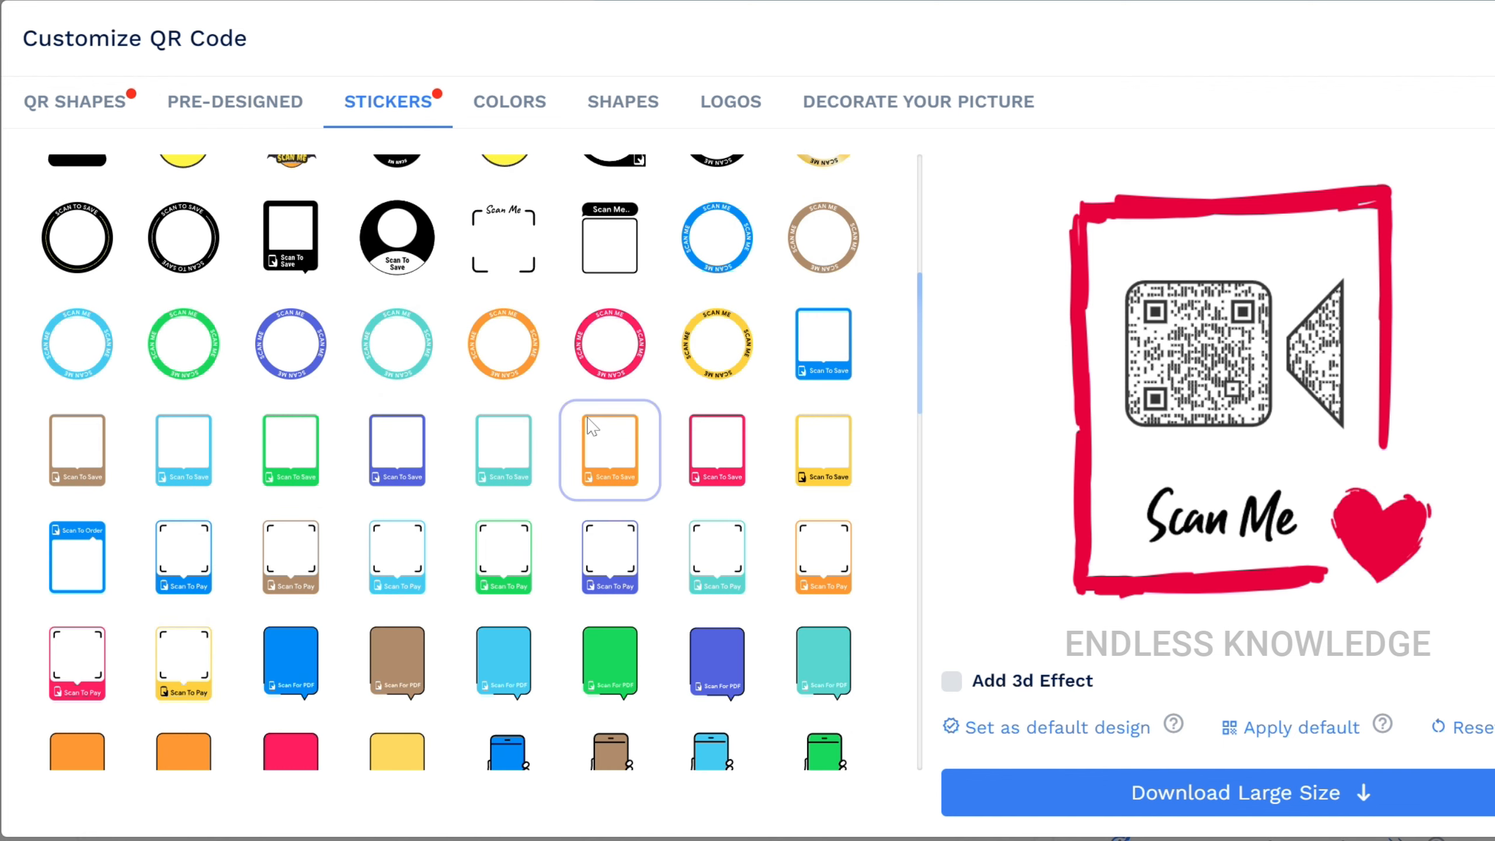
pyautogui.click(605, 347)
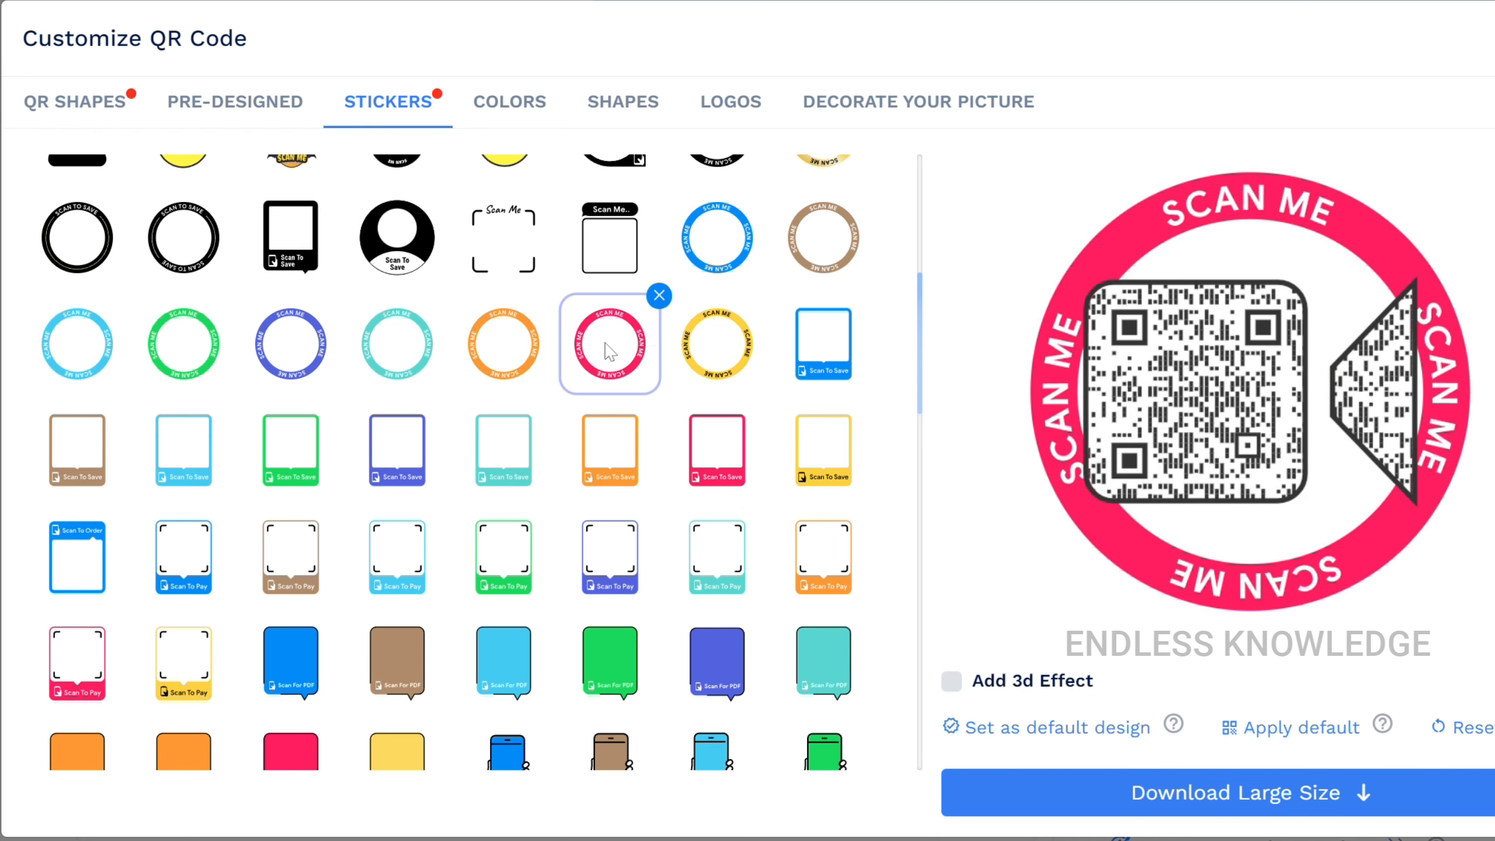
pyautogui.click(715, 453)
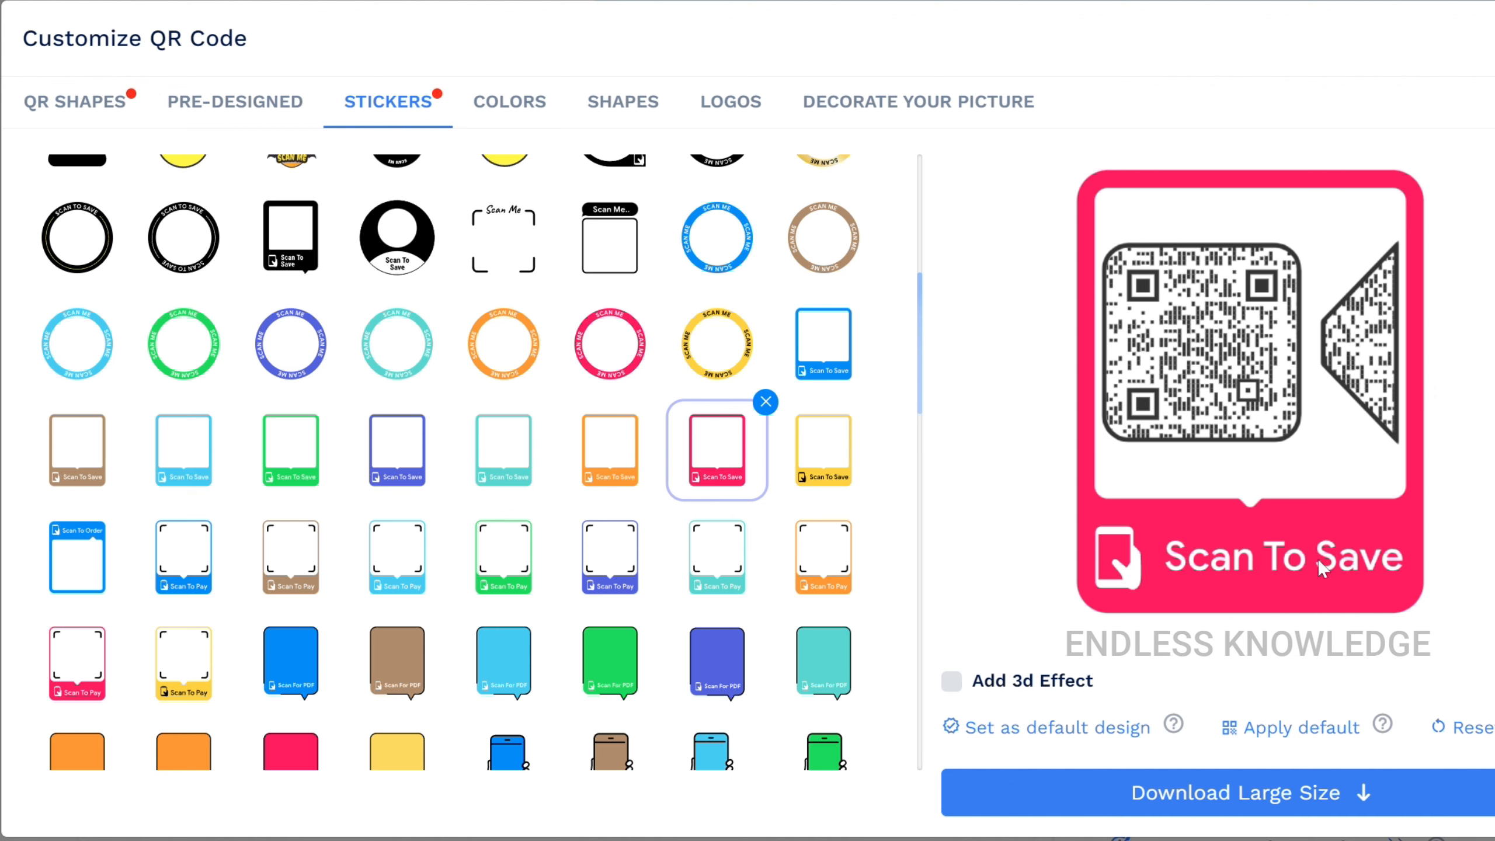
# Step: Try the yellow hand-held phone Scan Me sticker and the white Our Story speech-bubble sticker on the QR code
pyautogui.scroll(-2, 819, 454)
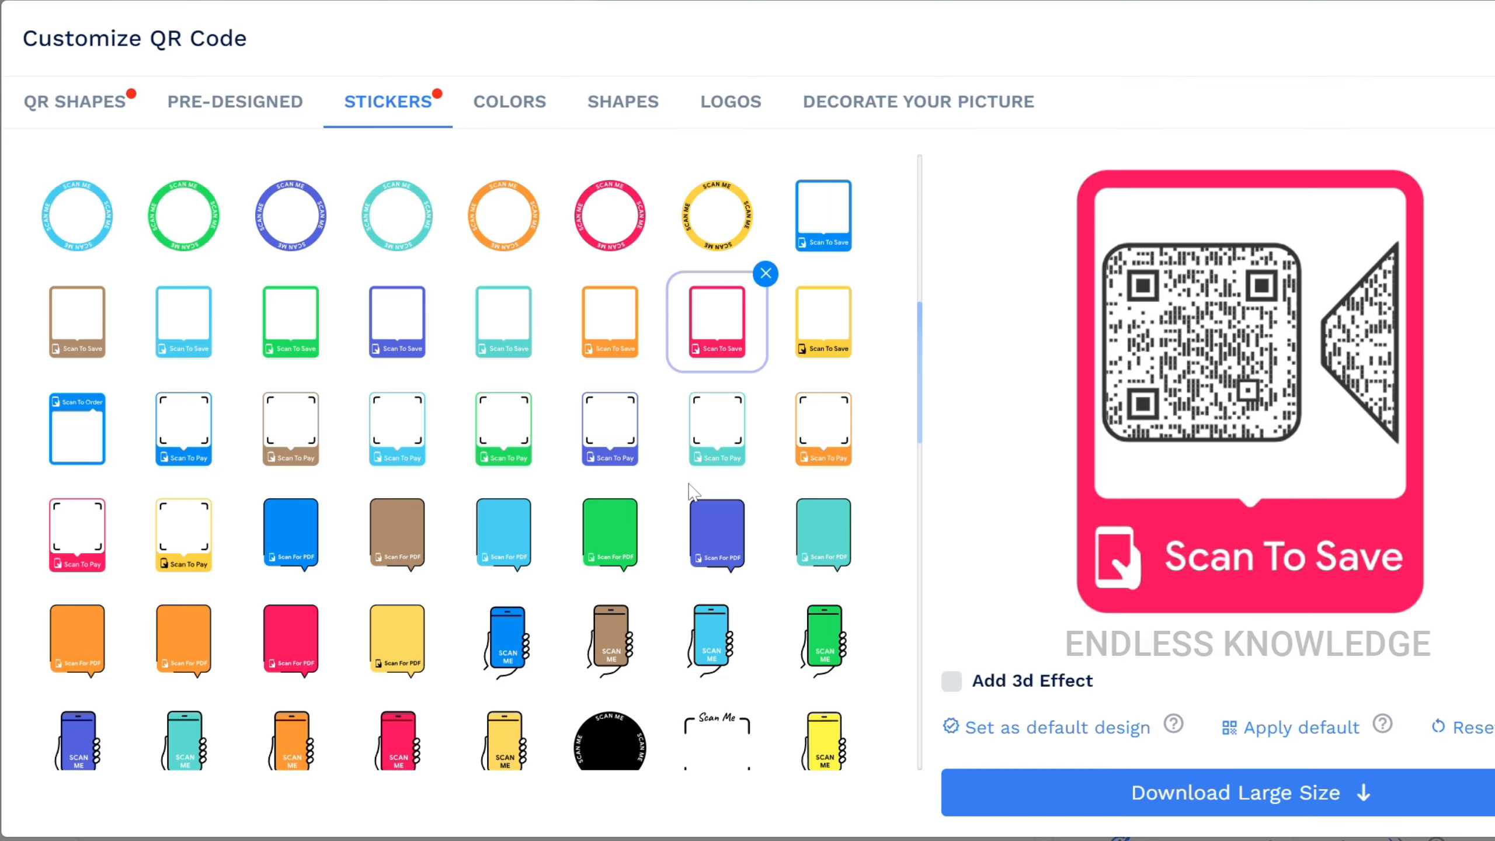
pyautogui.scroll(-4, 495, 424)
pyautogui.click(492, 494)
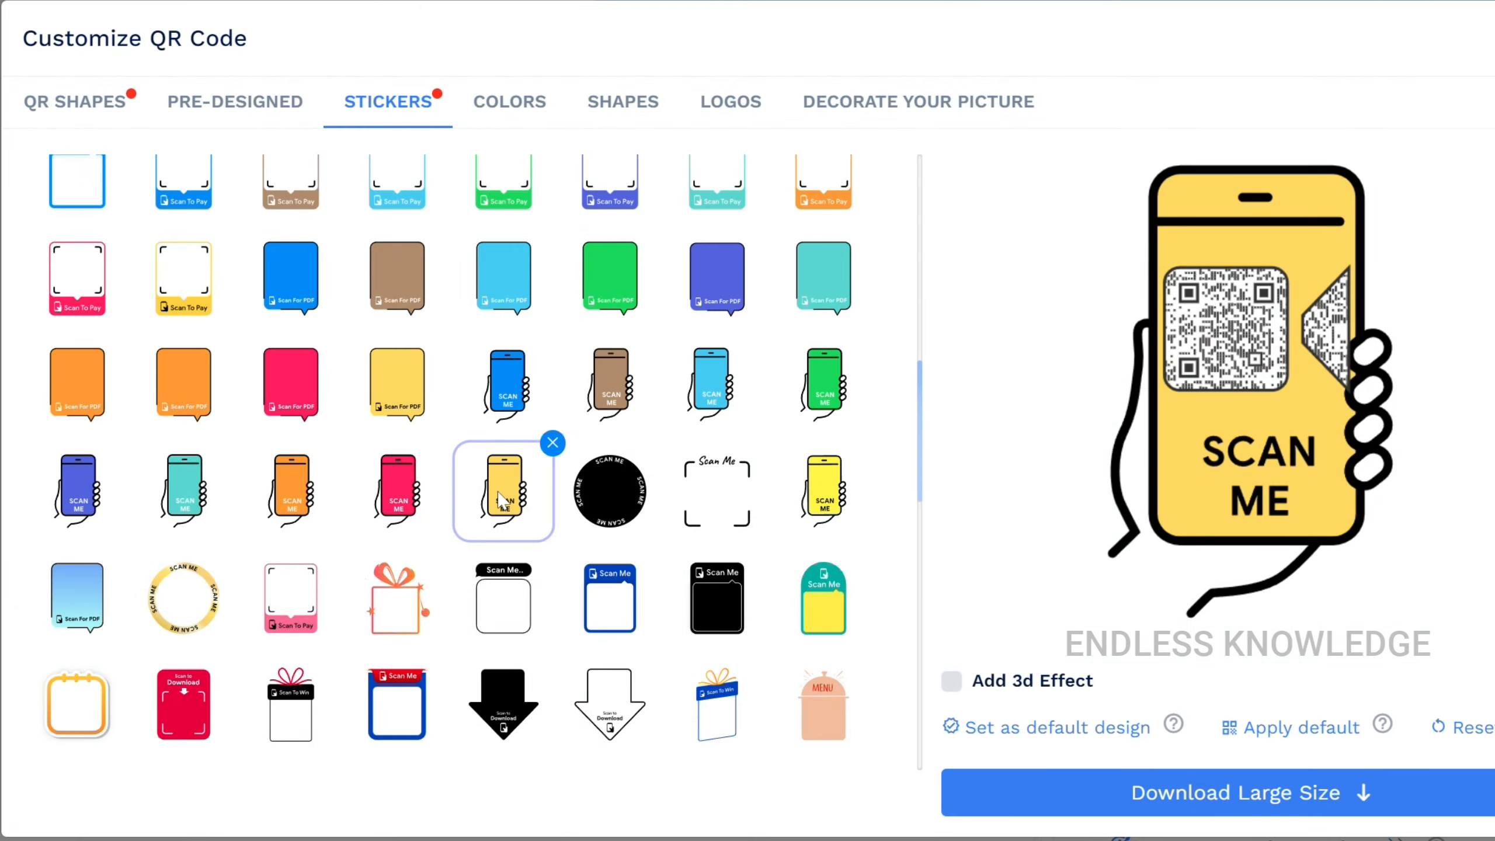
pyautogui.scroll(-4, 500, 499)
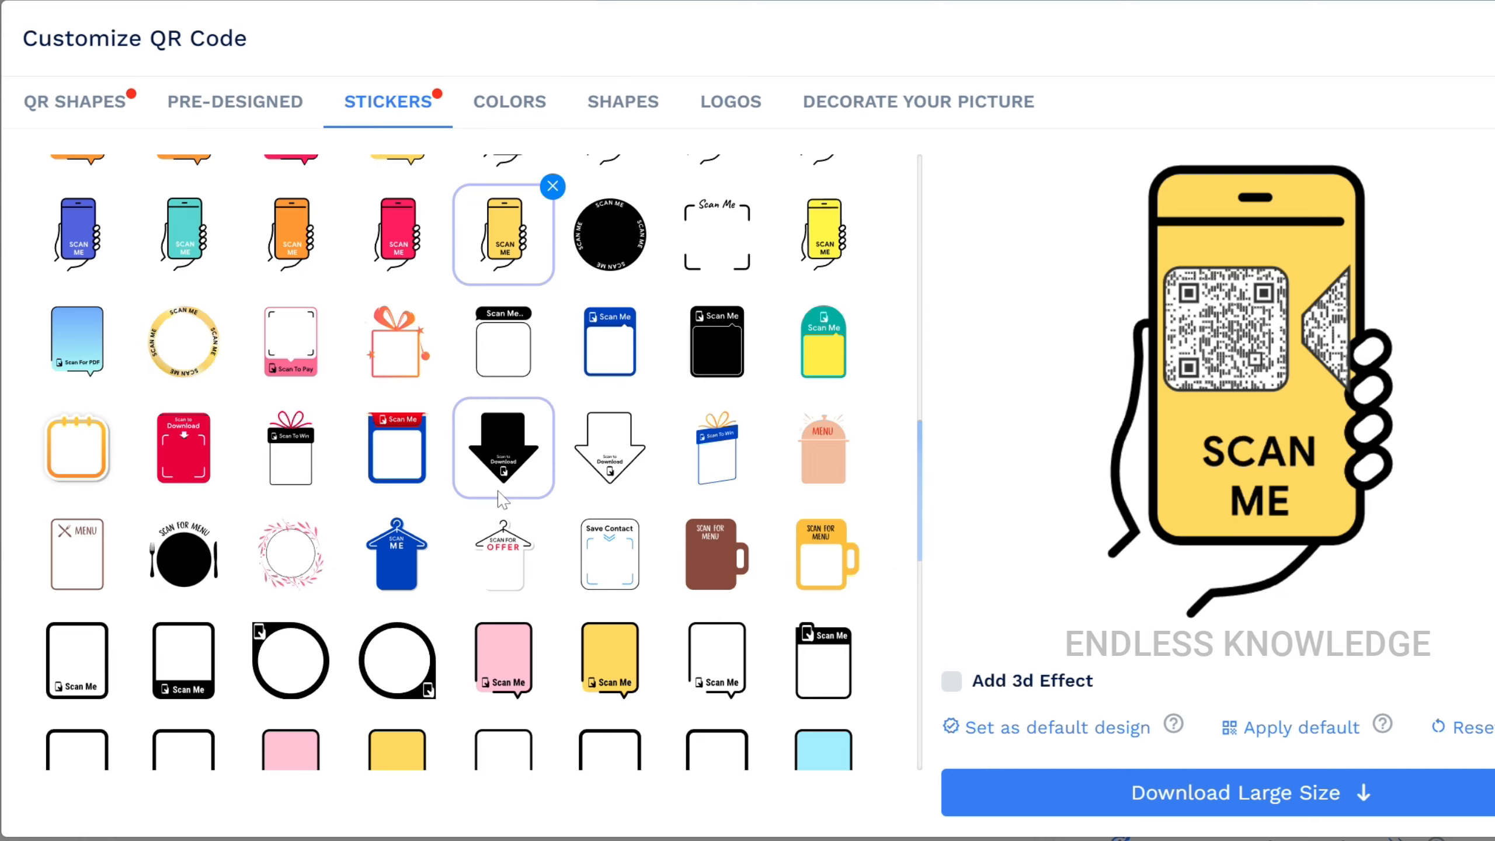
pyautogui.scroll(-5, 502, 500)
pyautogui.click(506, 500)
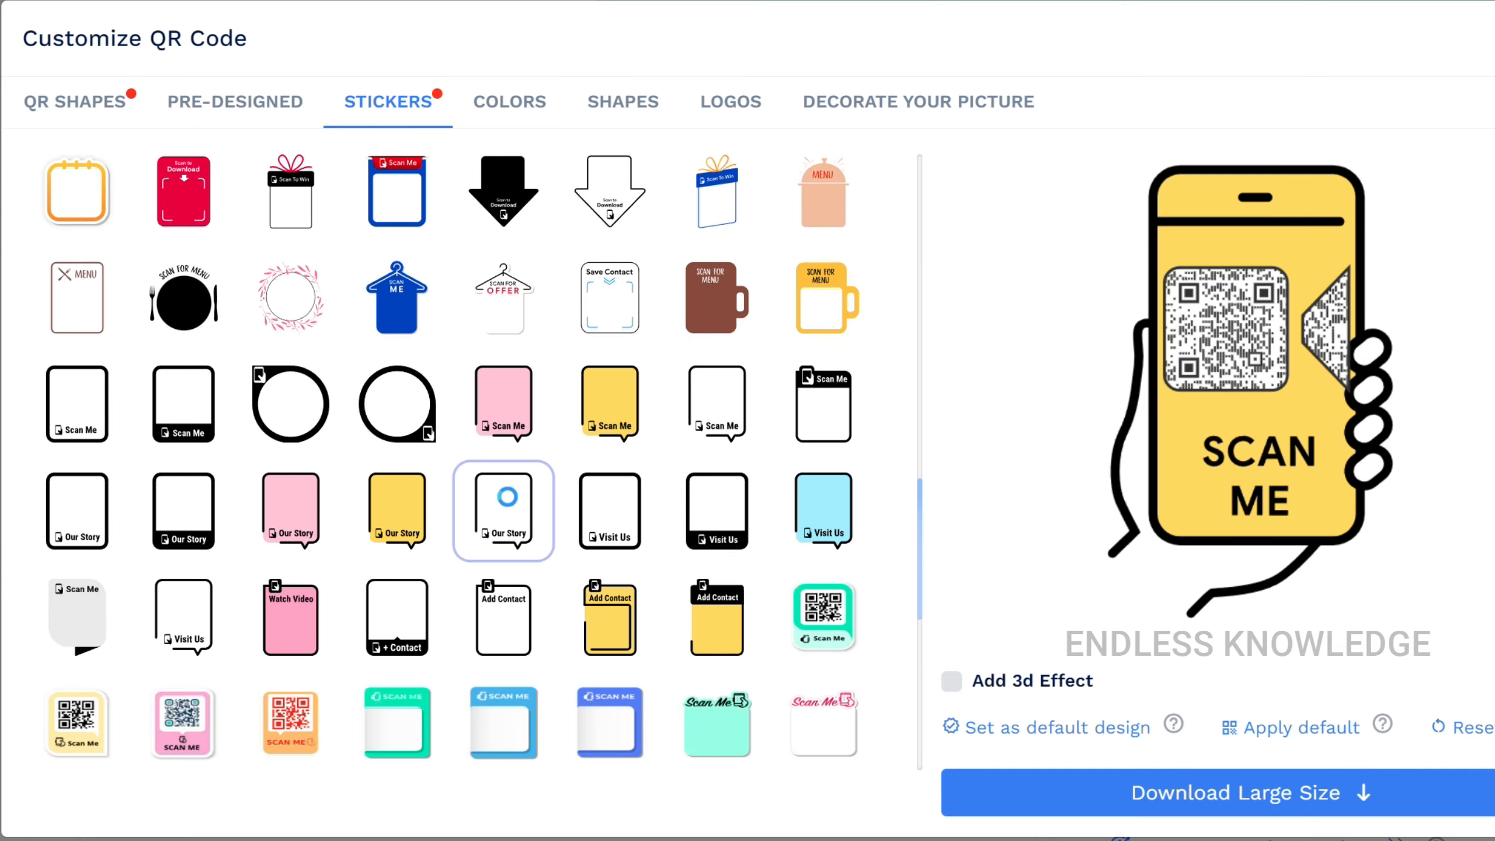
# Step: Apply the yellow circular Scan Me sticker and change the QR code's shape to the brain
pyautogui.scroll(-2, 495, 554)
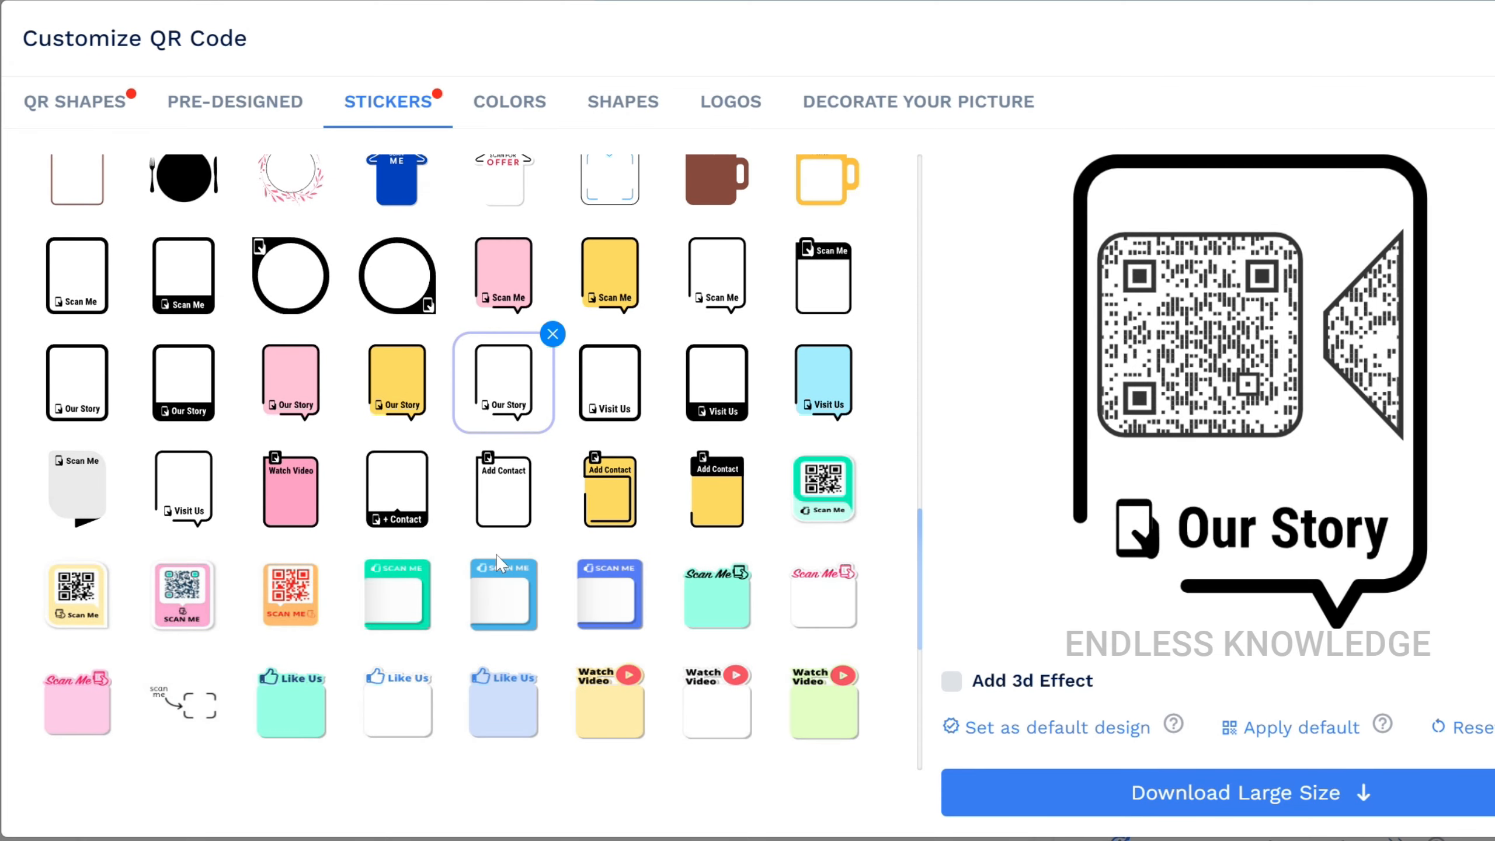
pyautogui.scroll(-2, 496, 554)
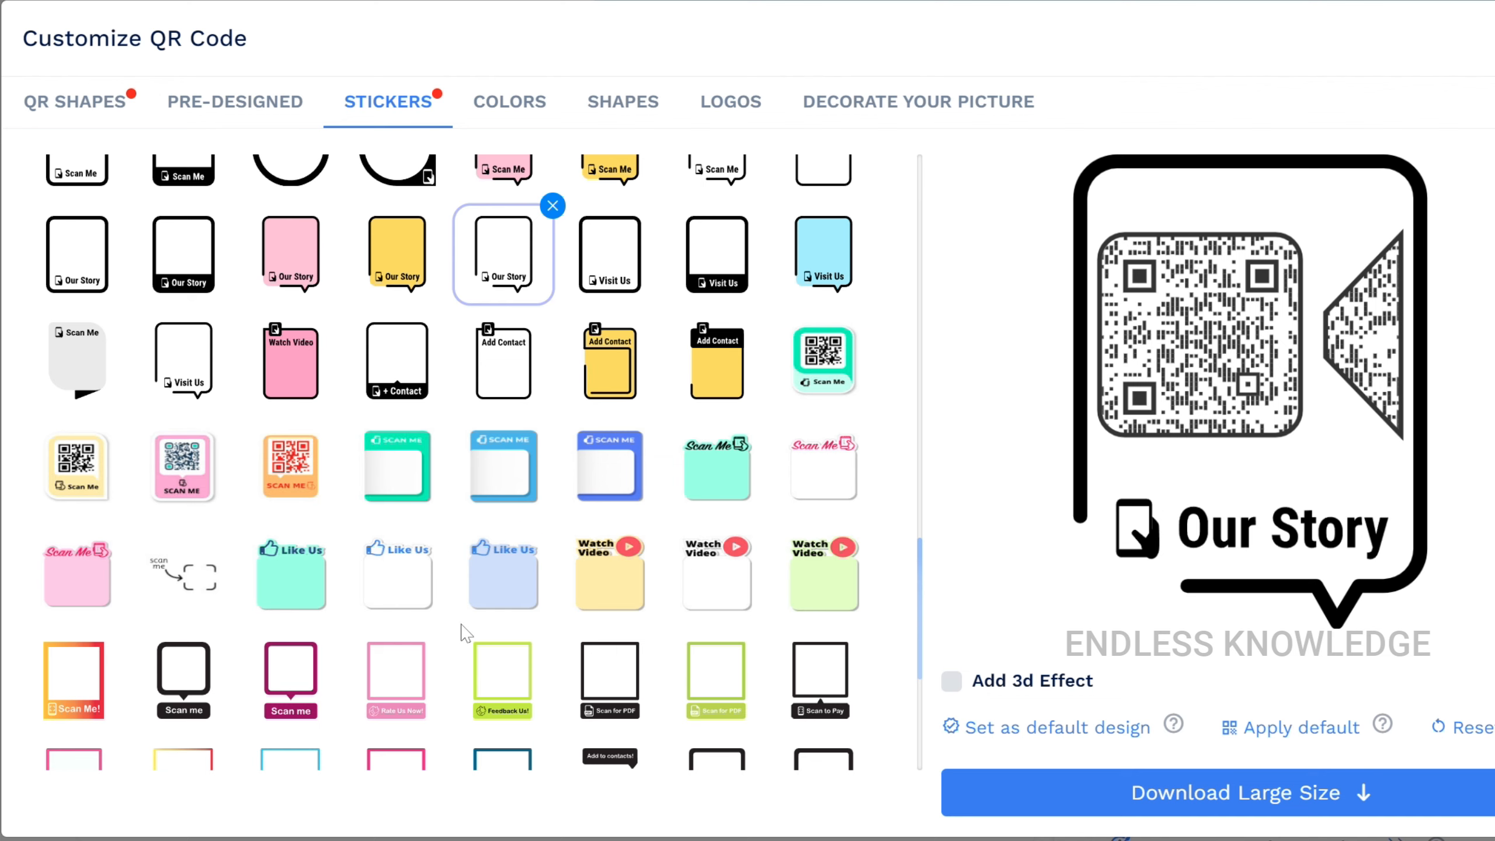
pyautogui.scroll(10, 485, 570)
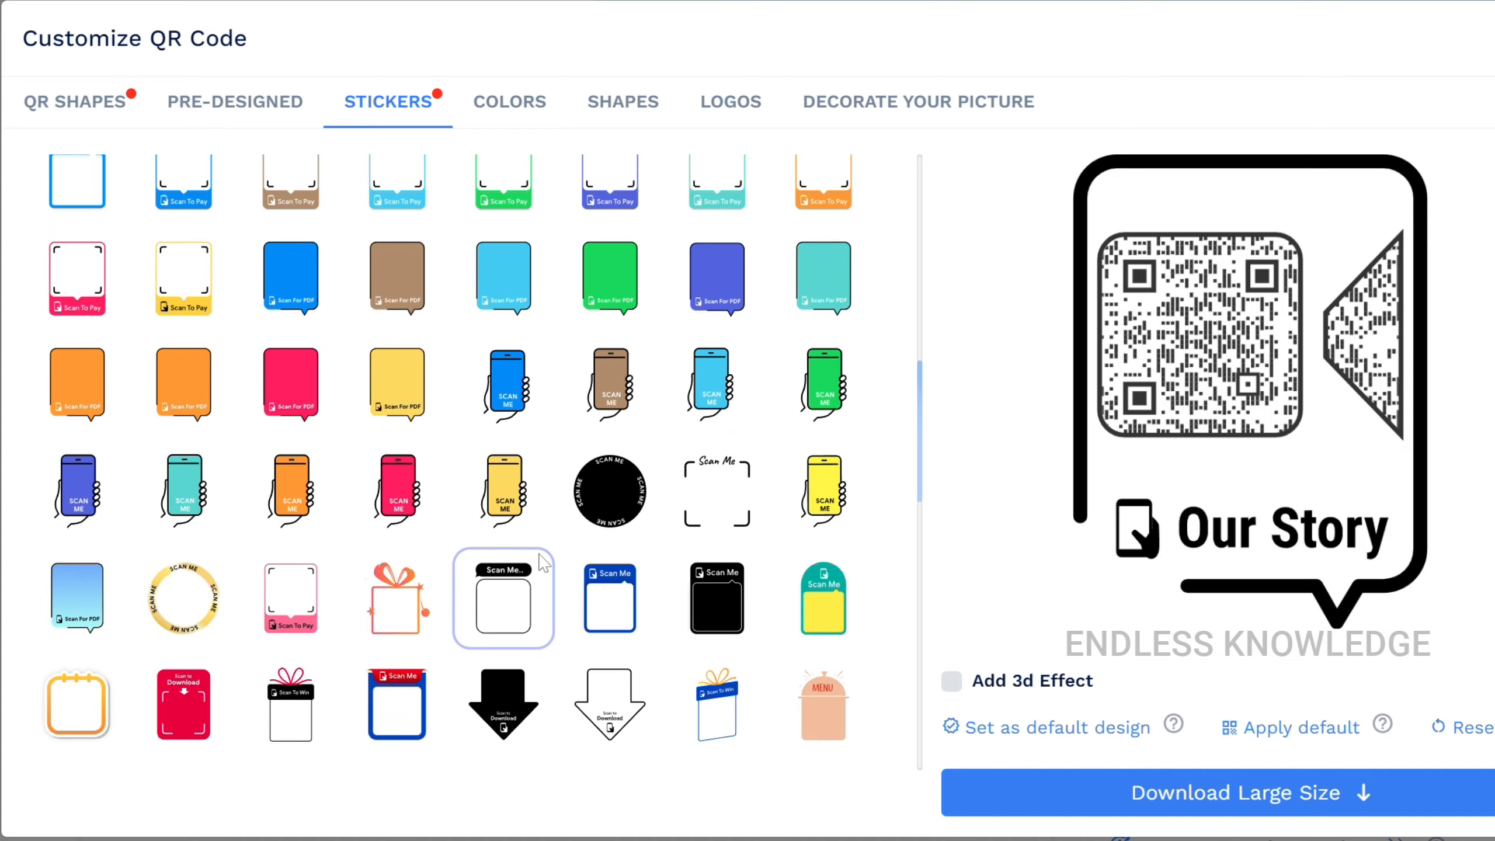
pyautogui.scroll(15, 547, 554)
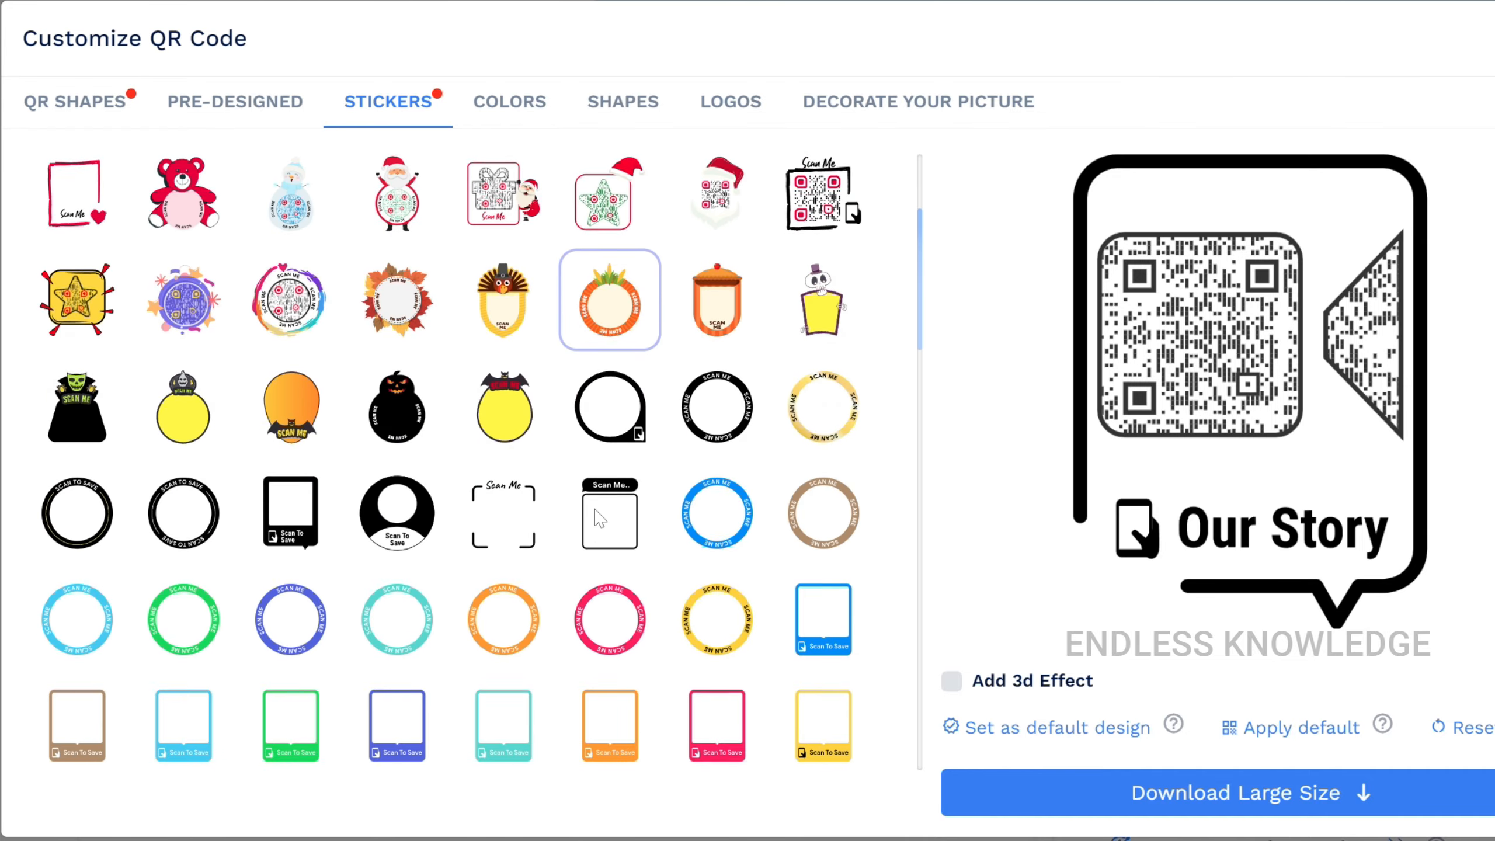
pyautogui.scroll(-5, 598, 518)
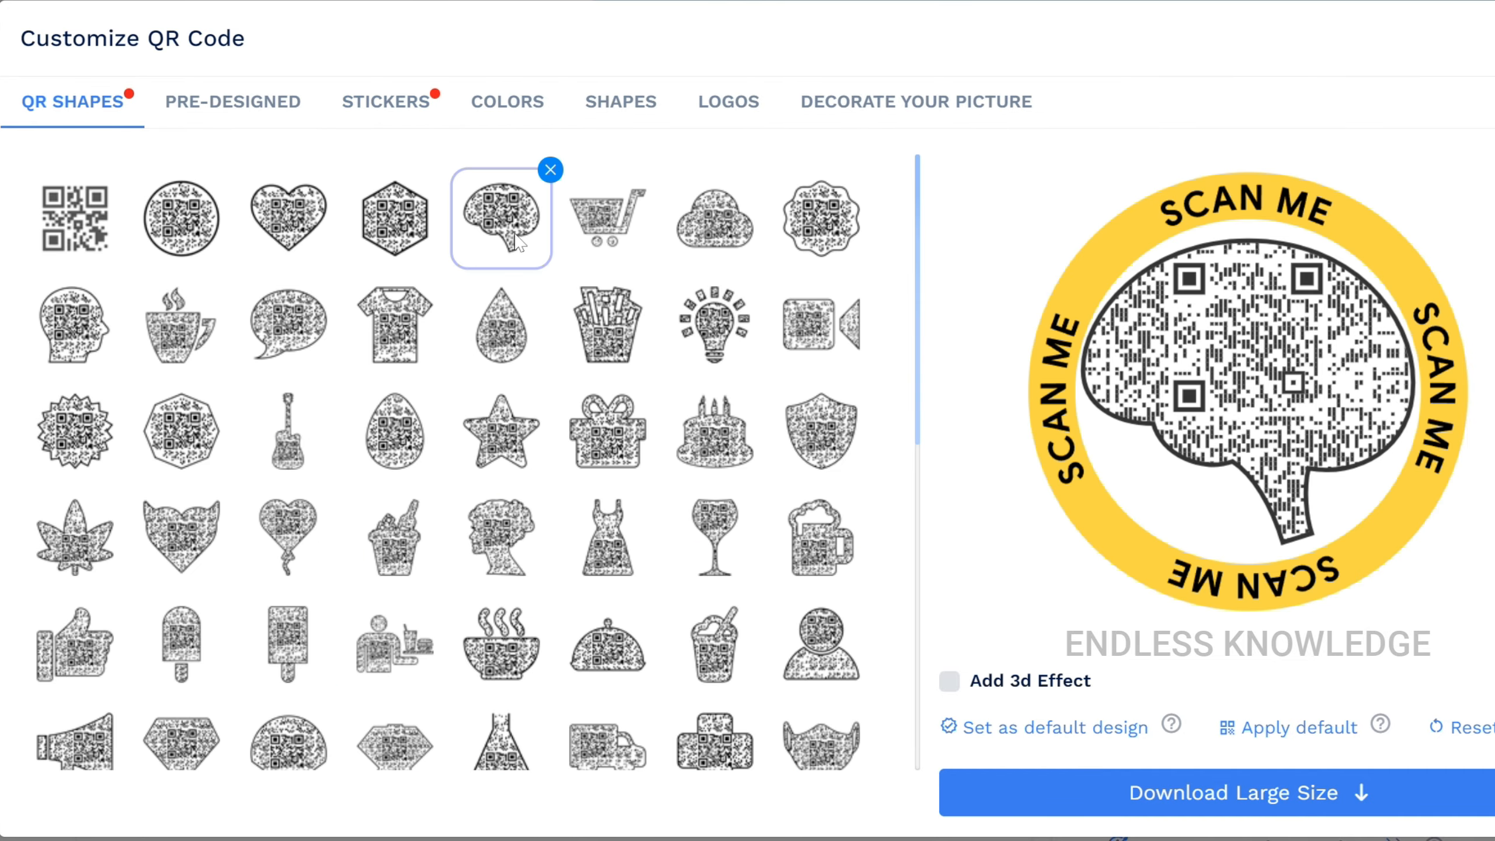
# Step: Enable a custom eye color for the QR code and set it to the single red color #f35a5aff
pyautogui.click(509, 106)
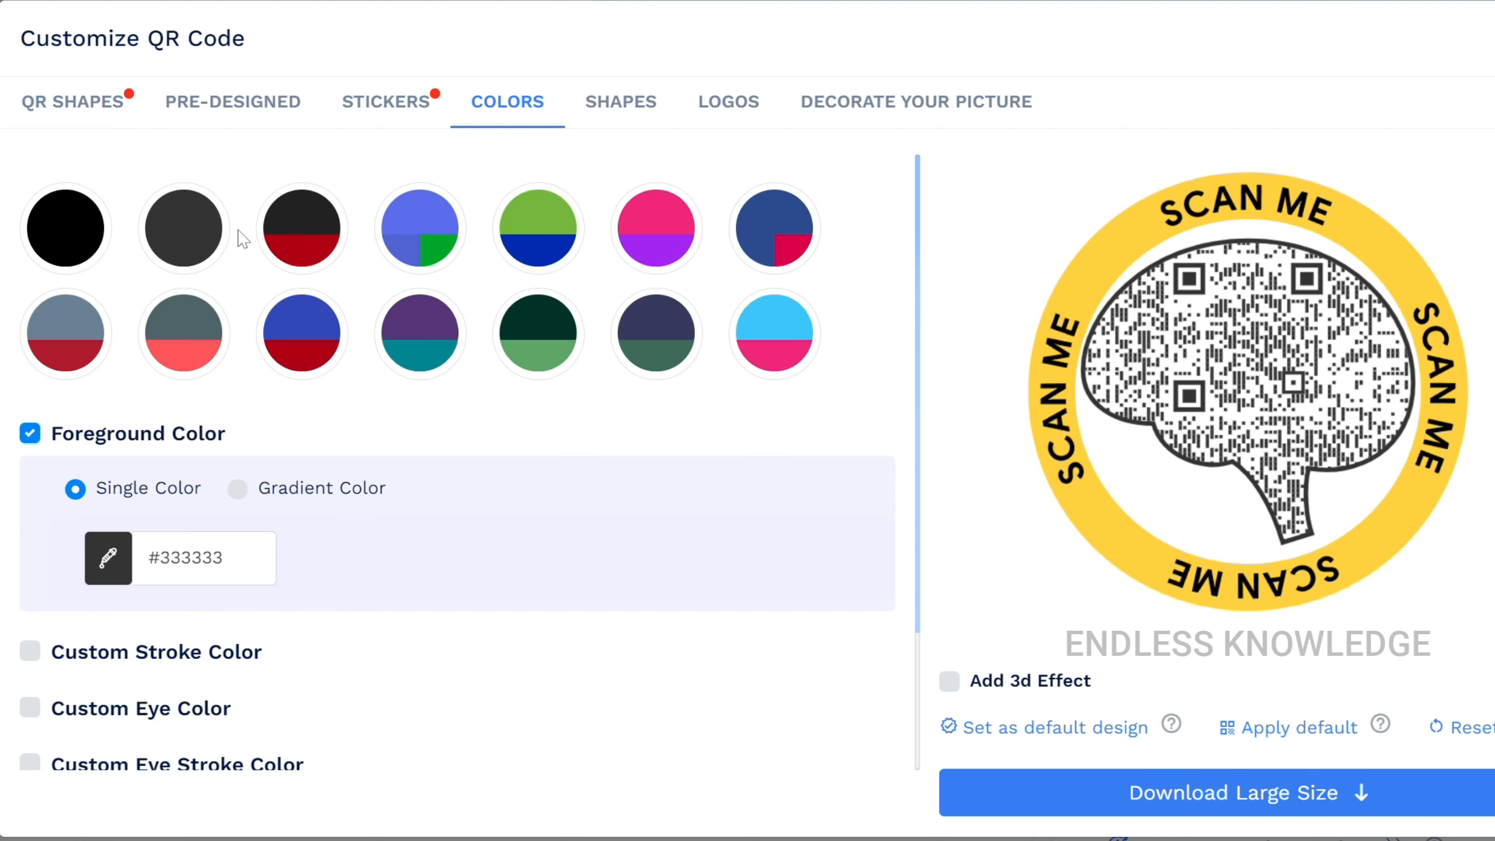
pyautogui.scroll(-3, 340, 600)
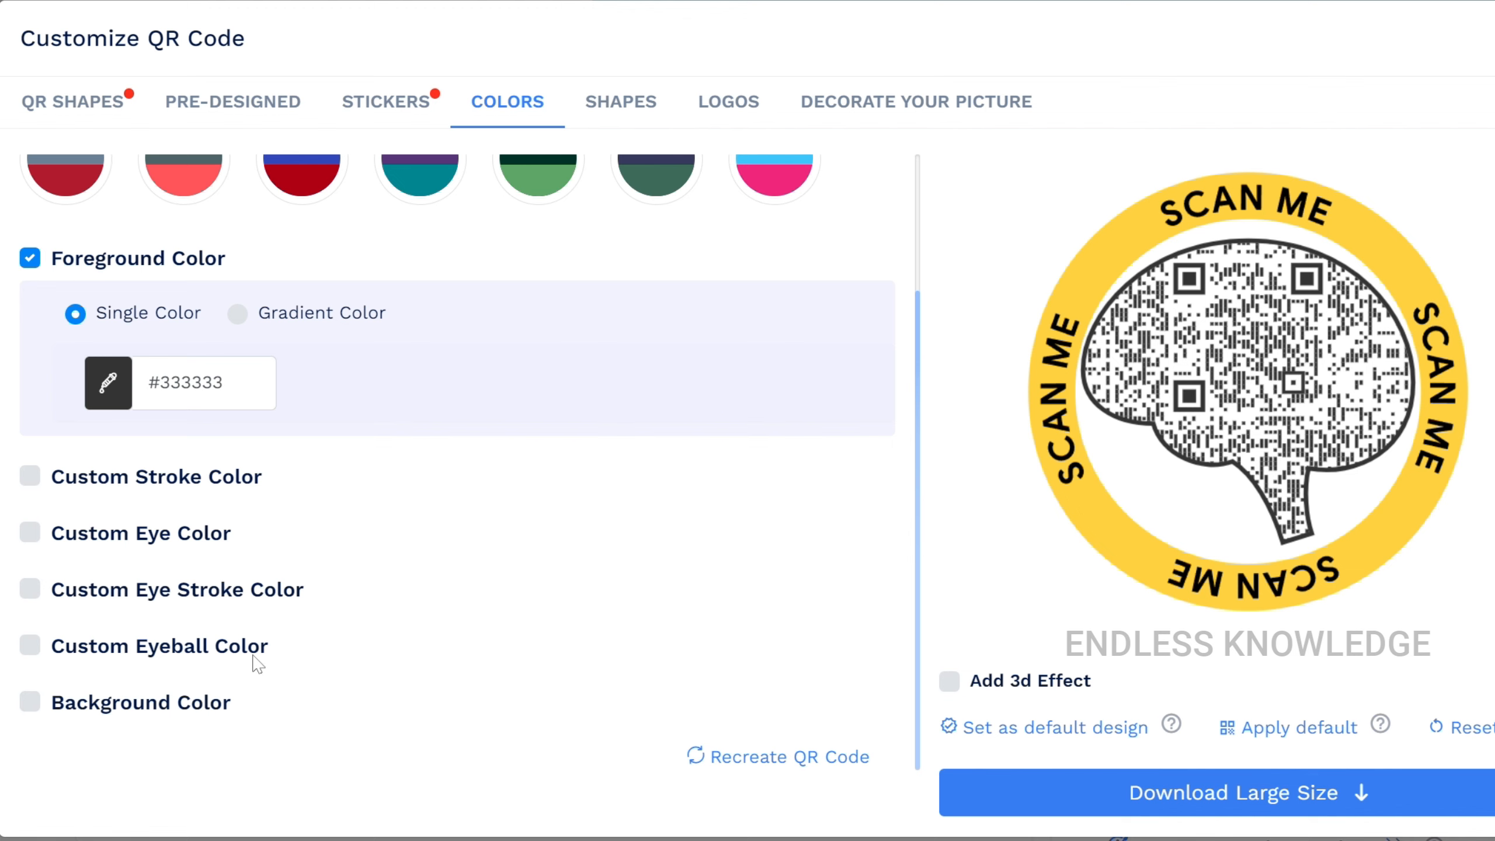
pyautogui.click(30, 533)
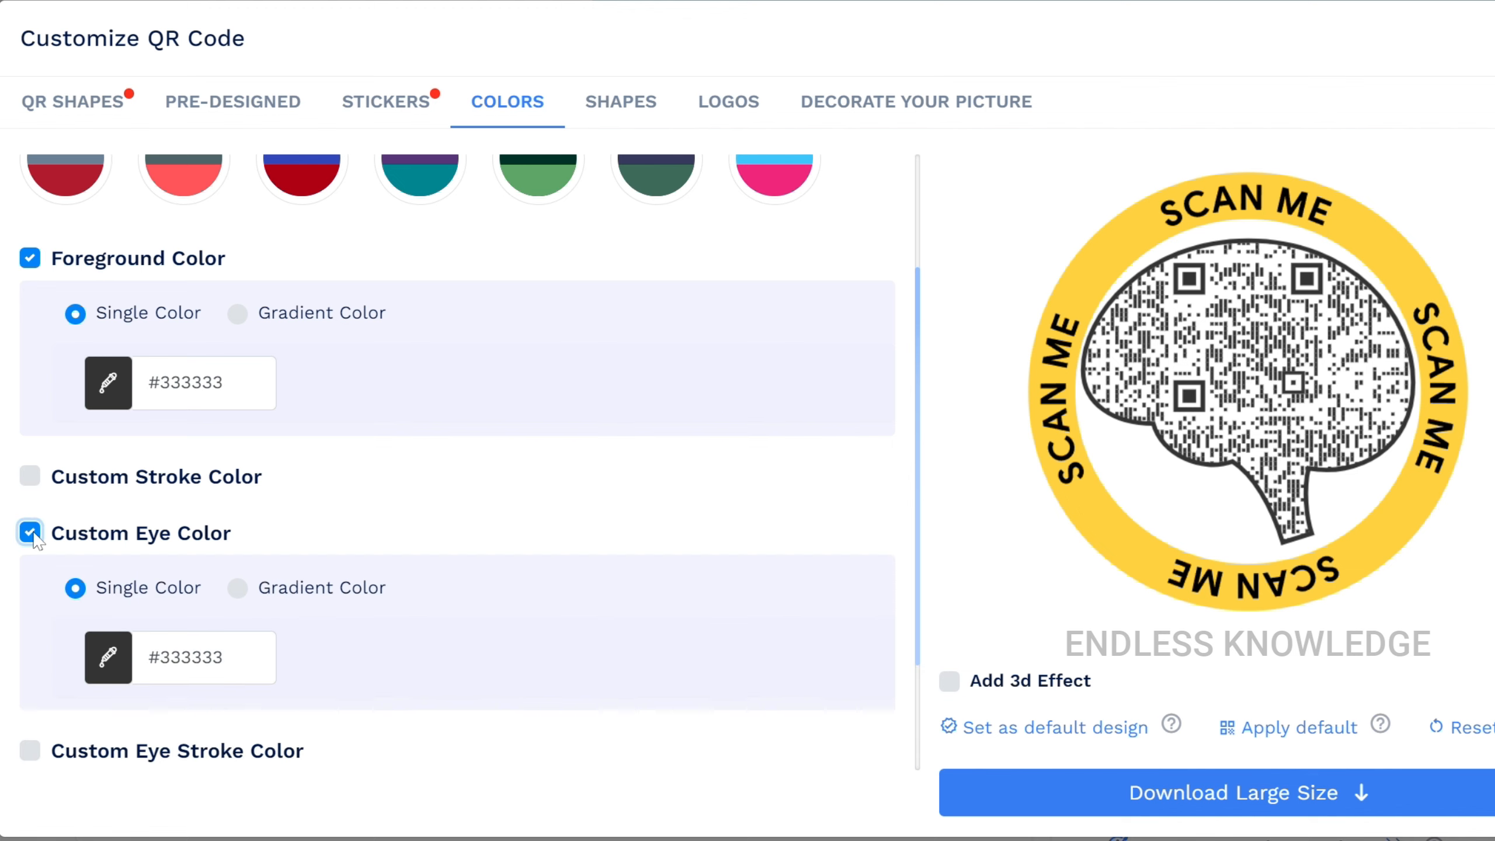
pyautogui.scroll(-3, 394, 512)
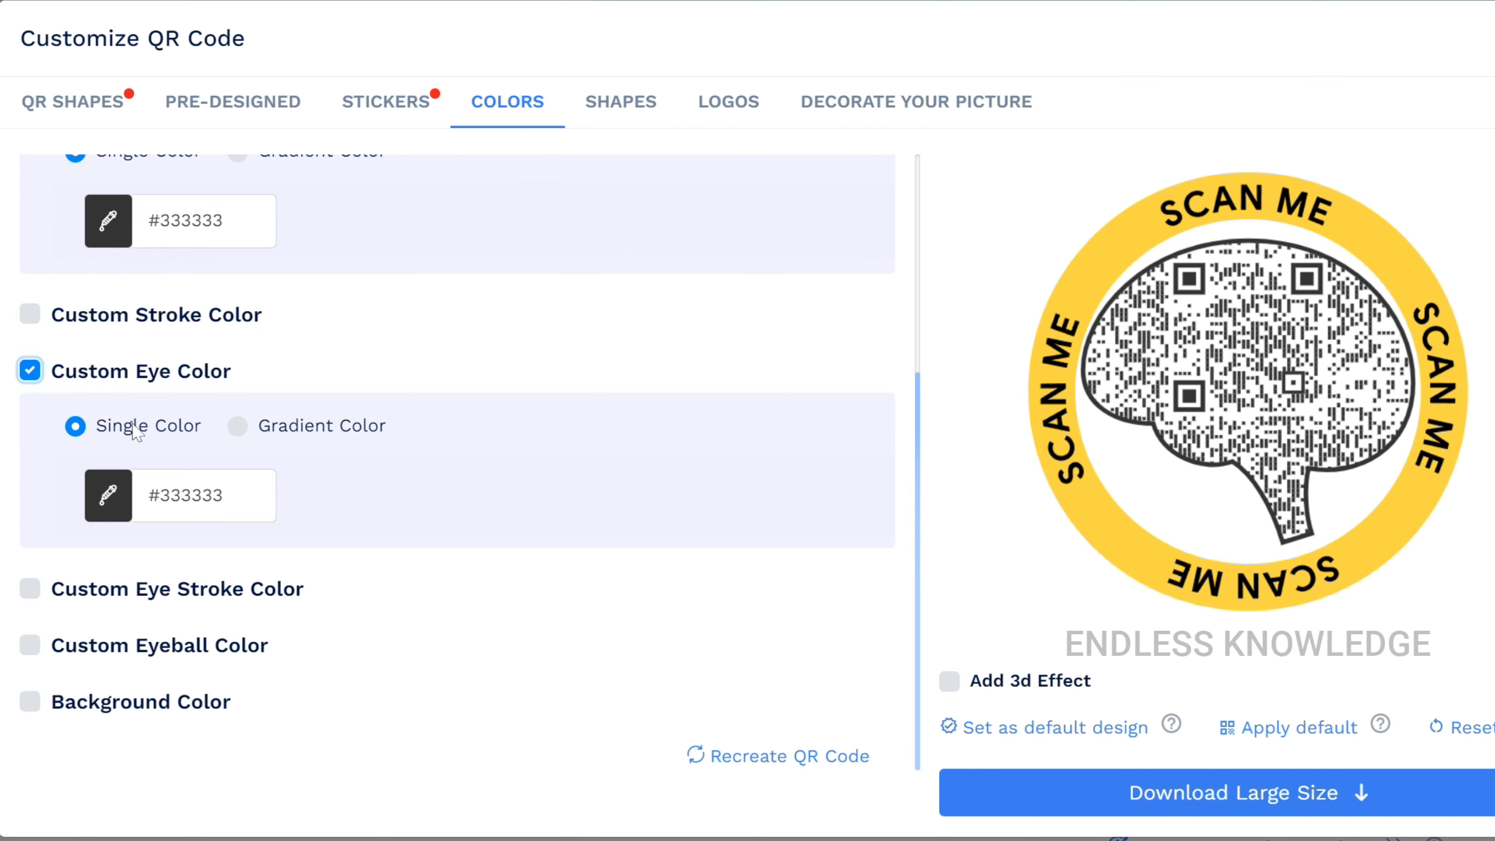
pyautogui.click(105, 507)
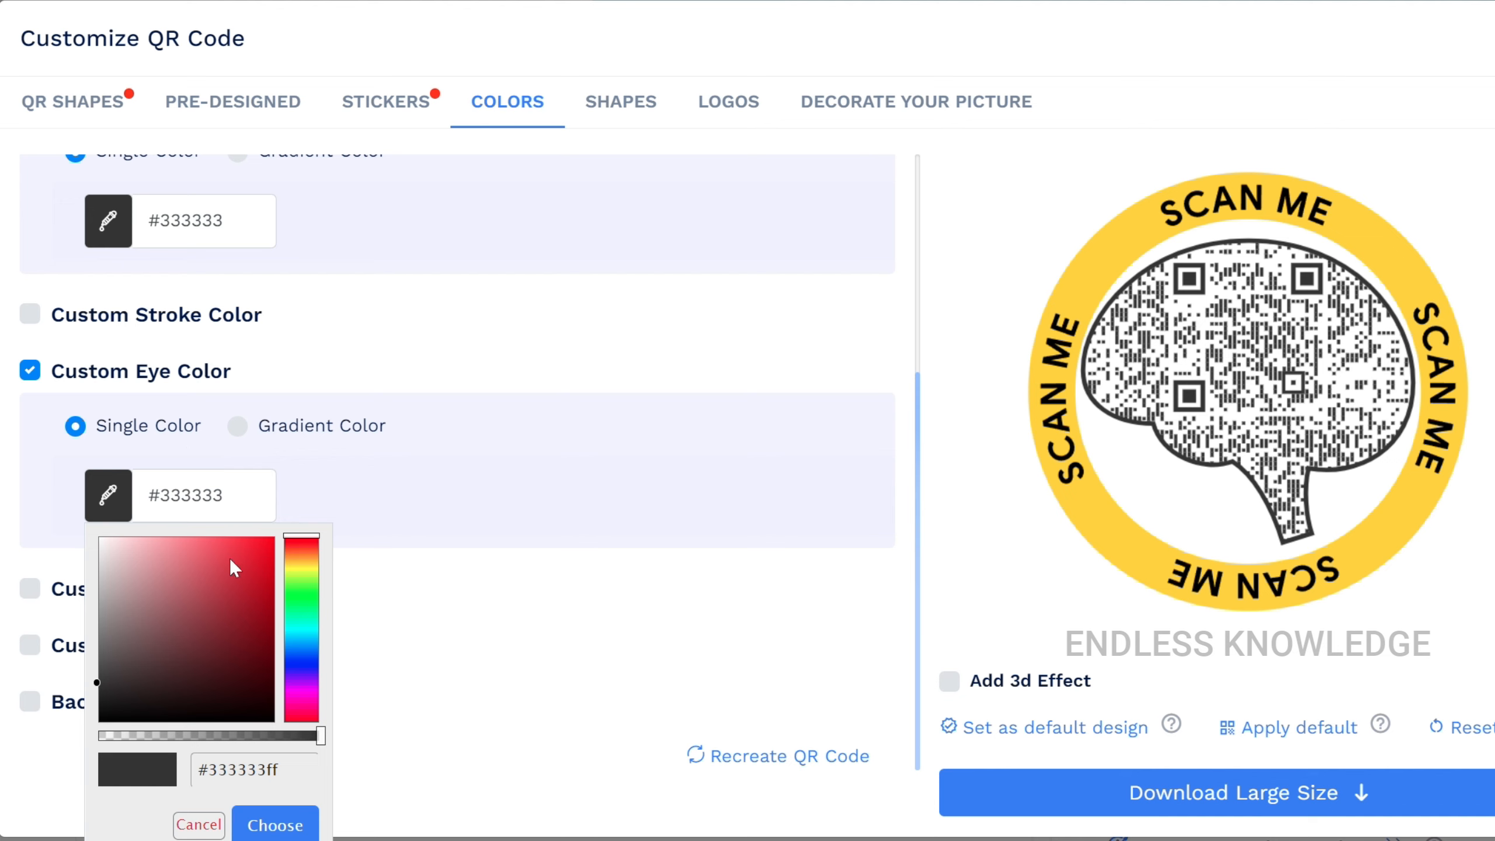
pyautogui.click(242, 535)
pyautogui.moveTo(243, 535)
pyautogui.mouseDown()
pyautogui.moveTo(234, 574)
pyautogui.moveTo(209, 548)
pyautogui.mouseUp()
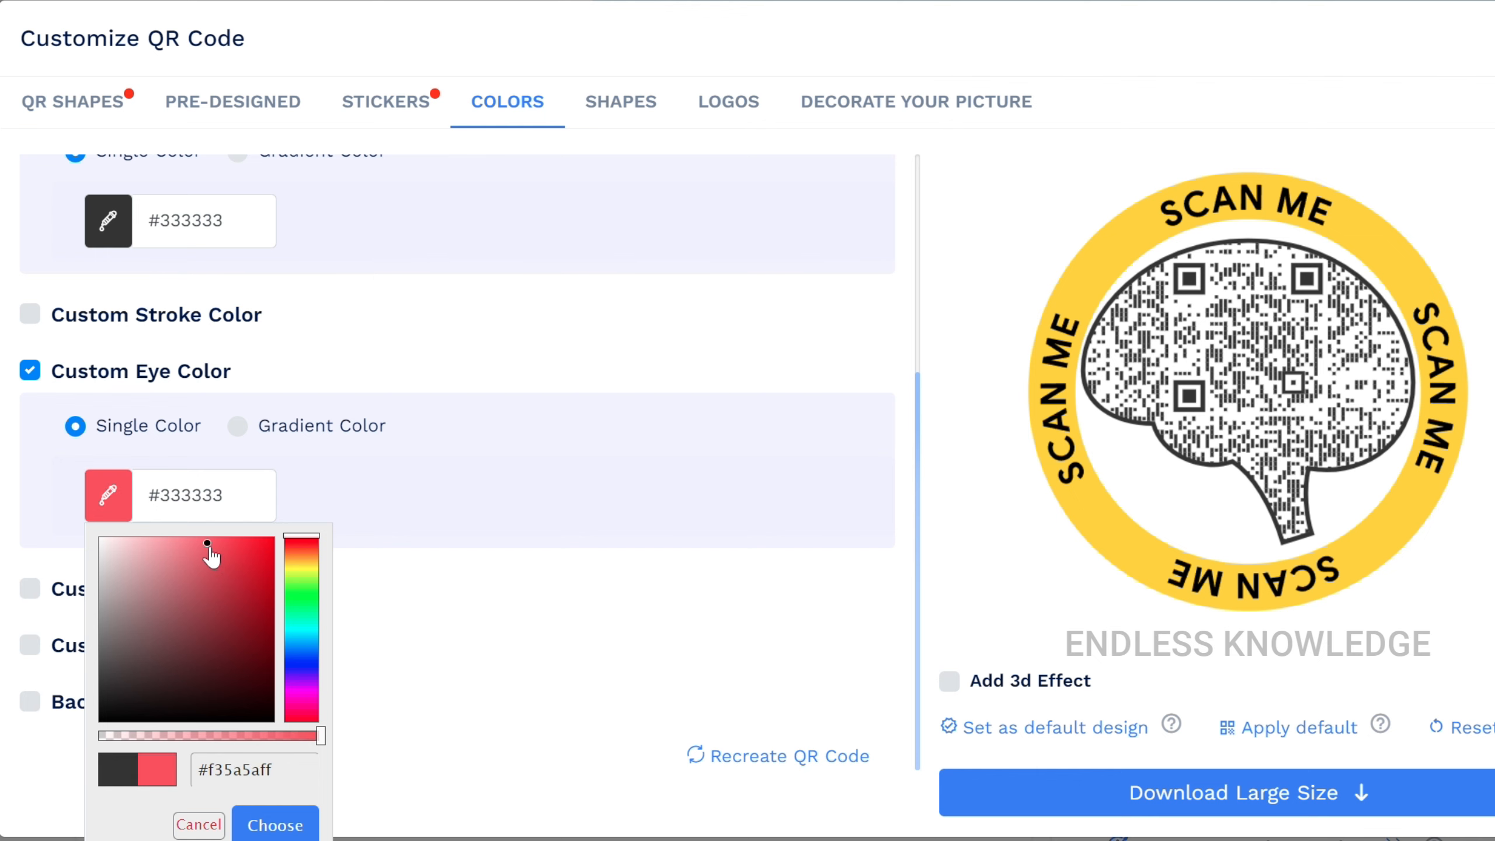
pyautogui.click(275, 825)
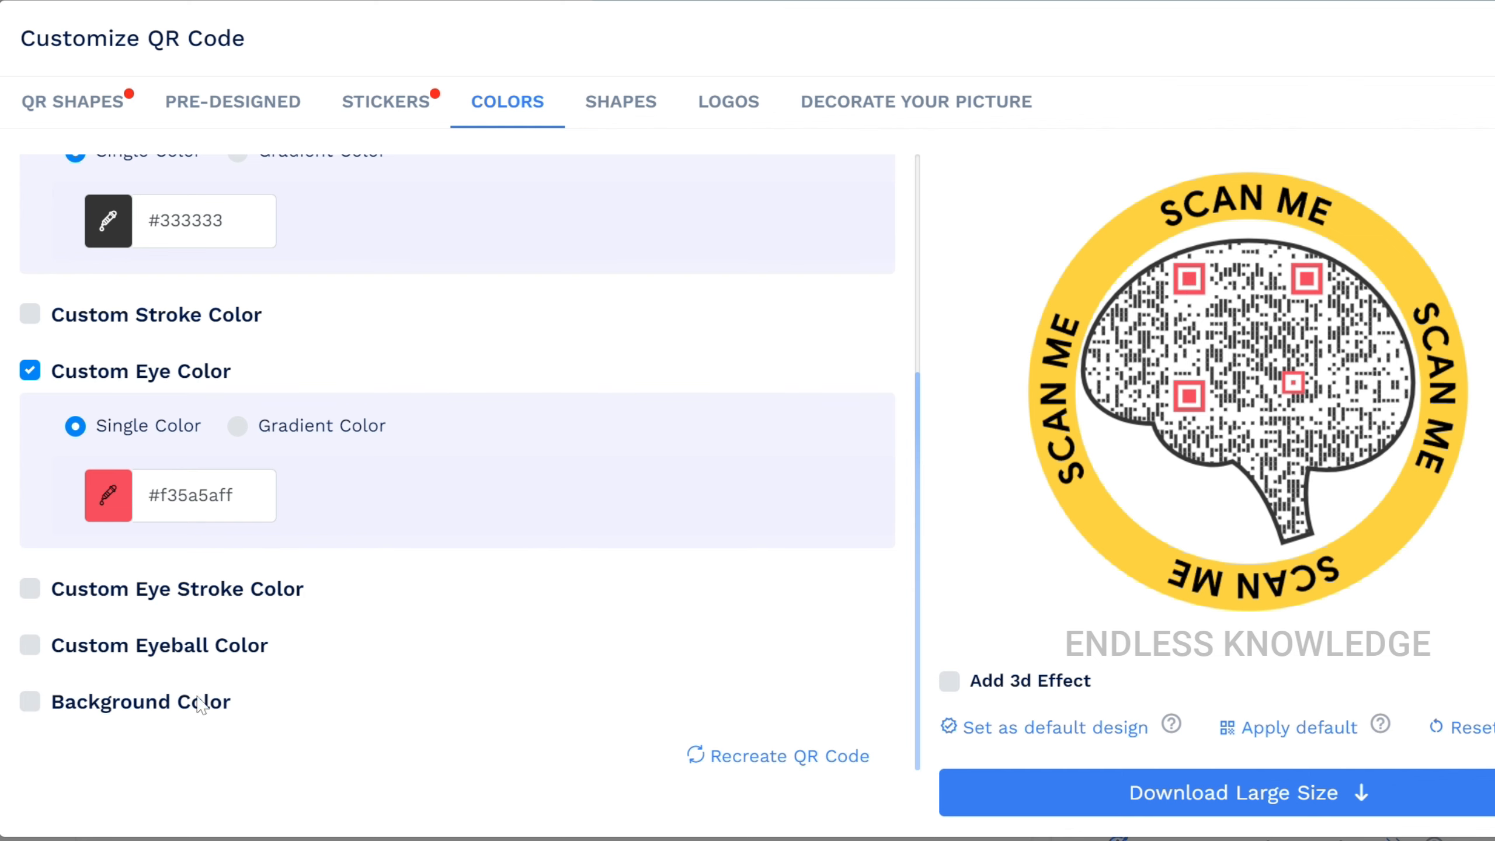
# Step: Enable a custom eyeball color for the QR code and set it to the single light pink color #ff9494ff
pyautogui.click(30, 645)
pyautogui.scroll(-2, 456, 571)
pyautogui.scroll(-1, 472, 568)
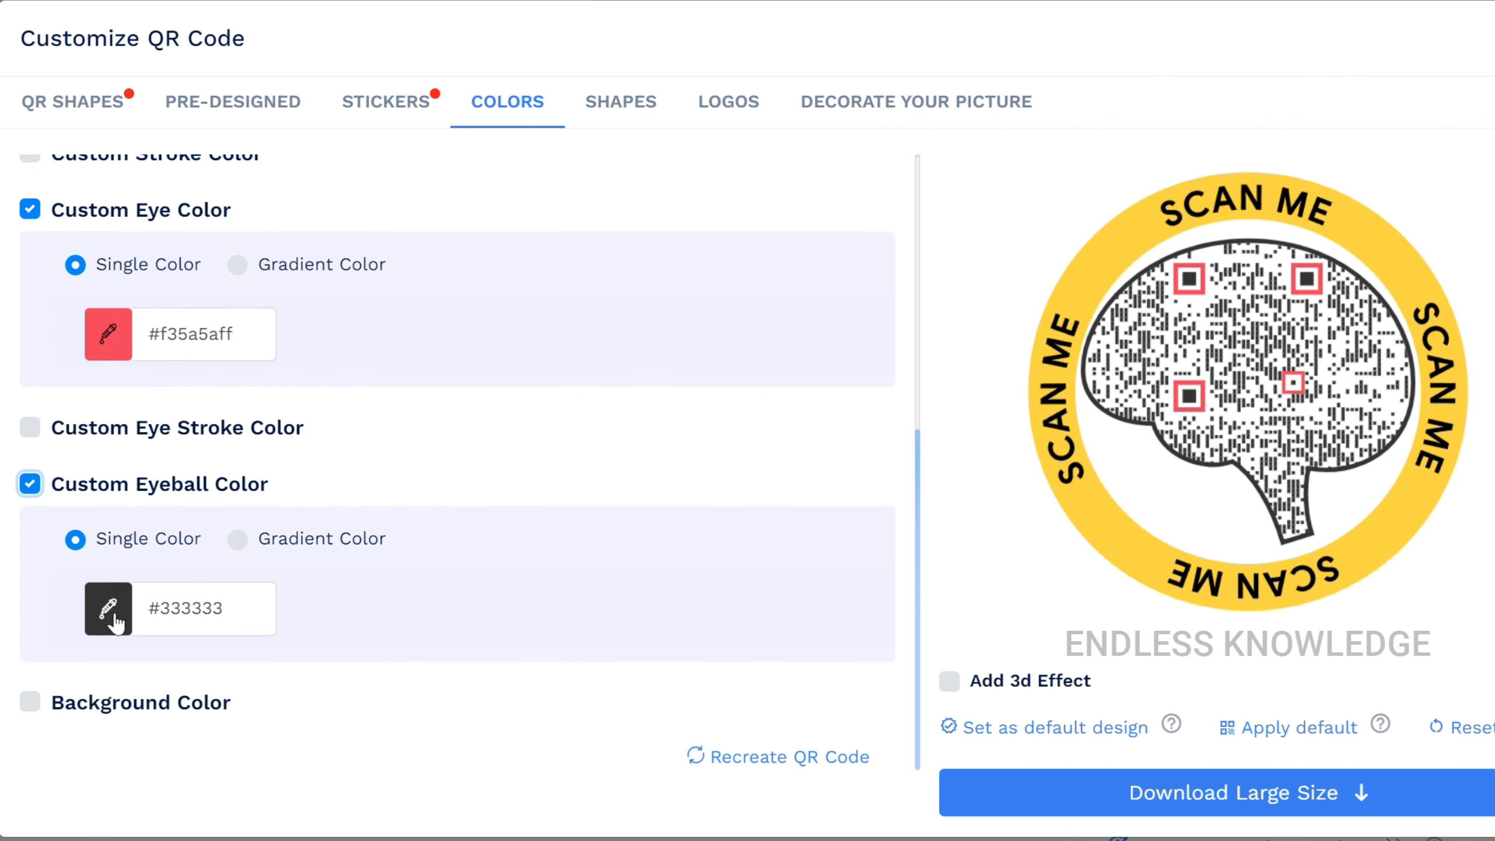
pyautogui.click(109, 612)
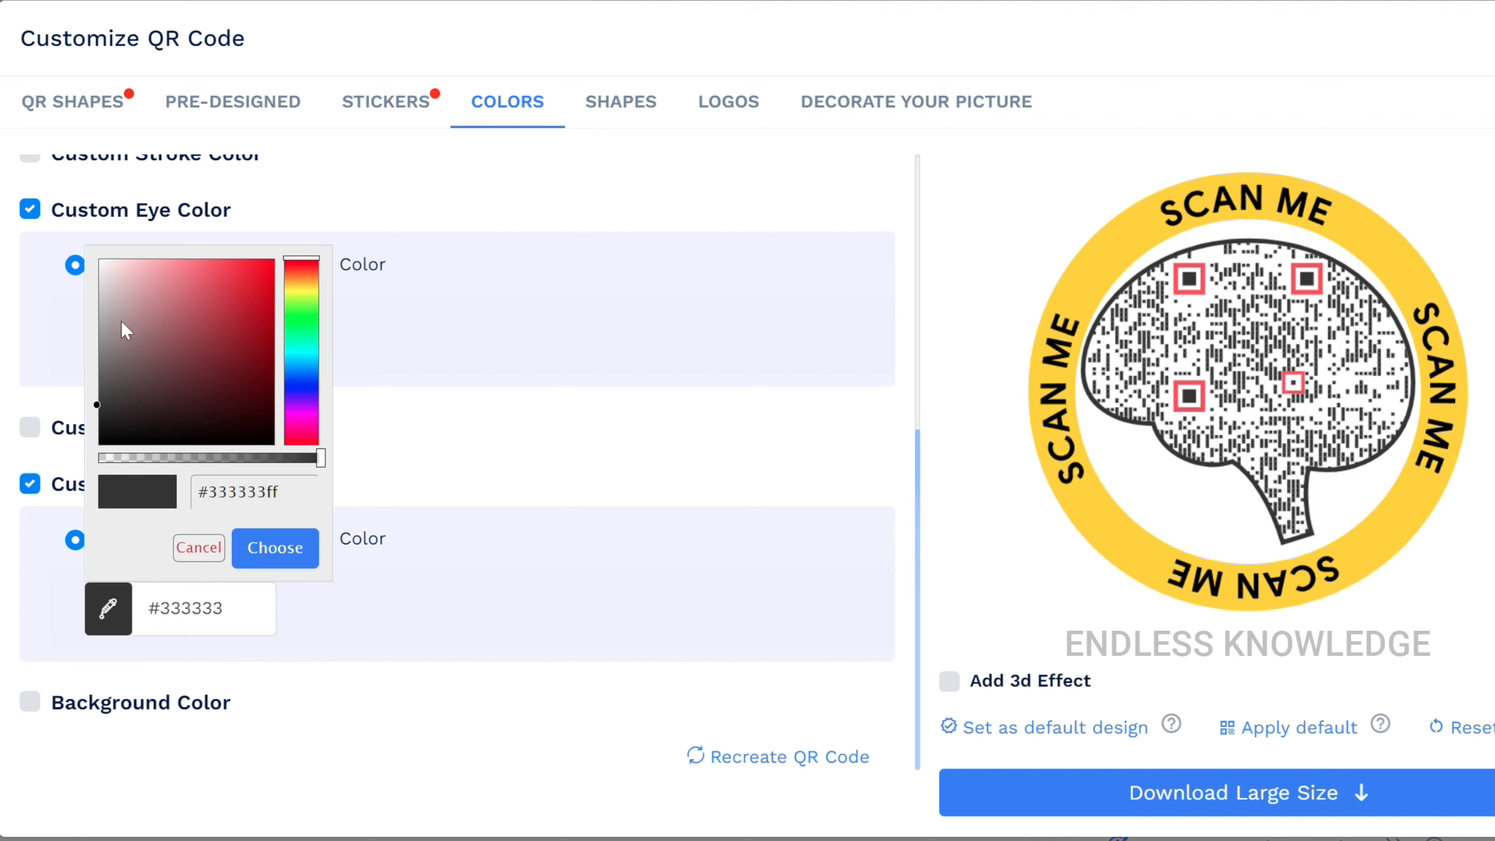
pyautogui.click(83, 327)
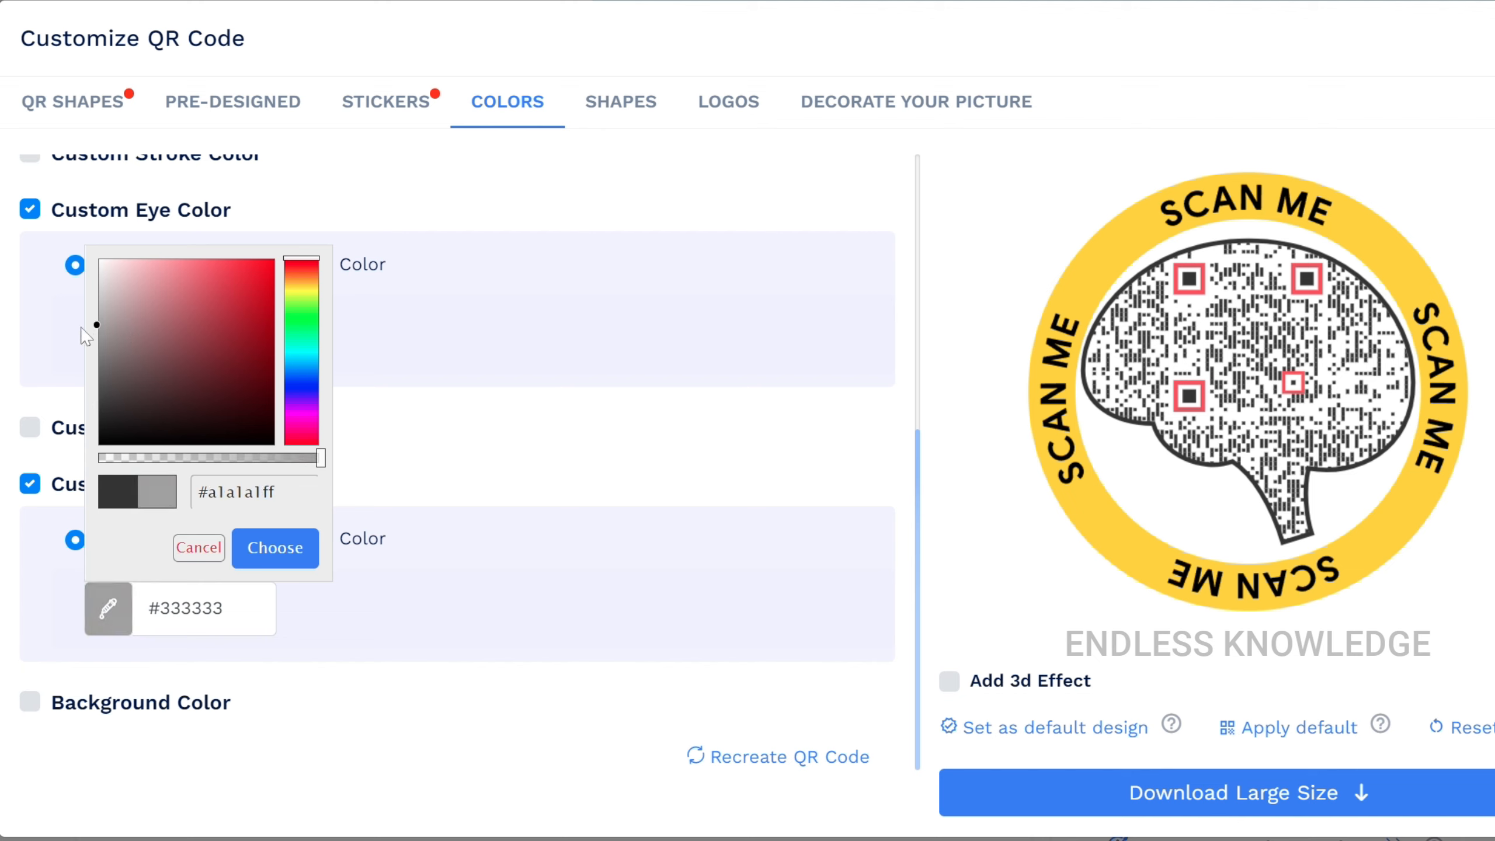
pyautogui.moveTo(189, 272); pyautogui.dragTo(192, 232)
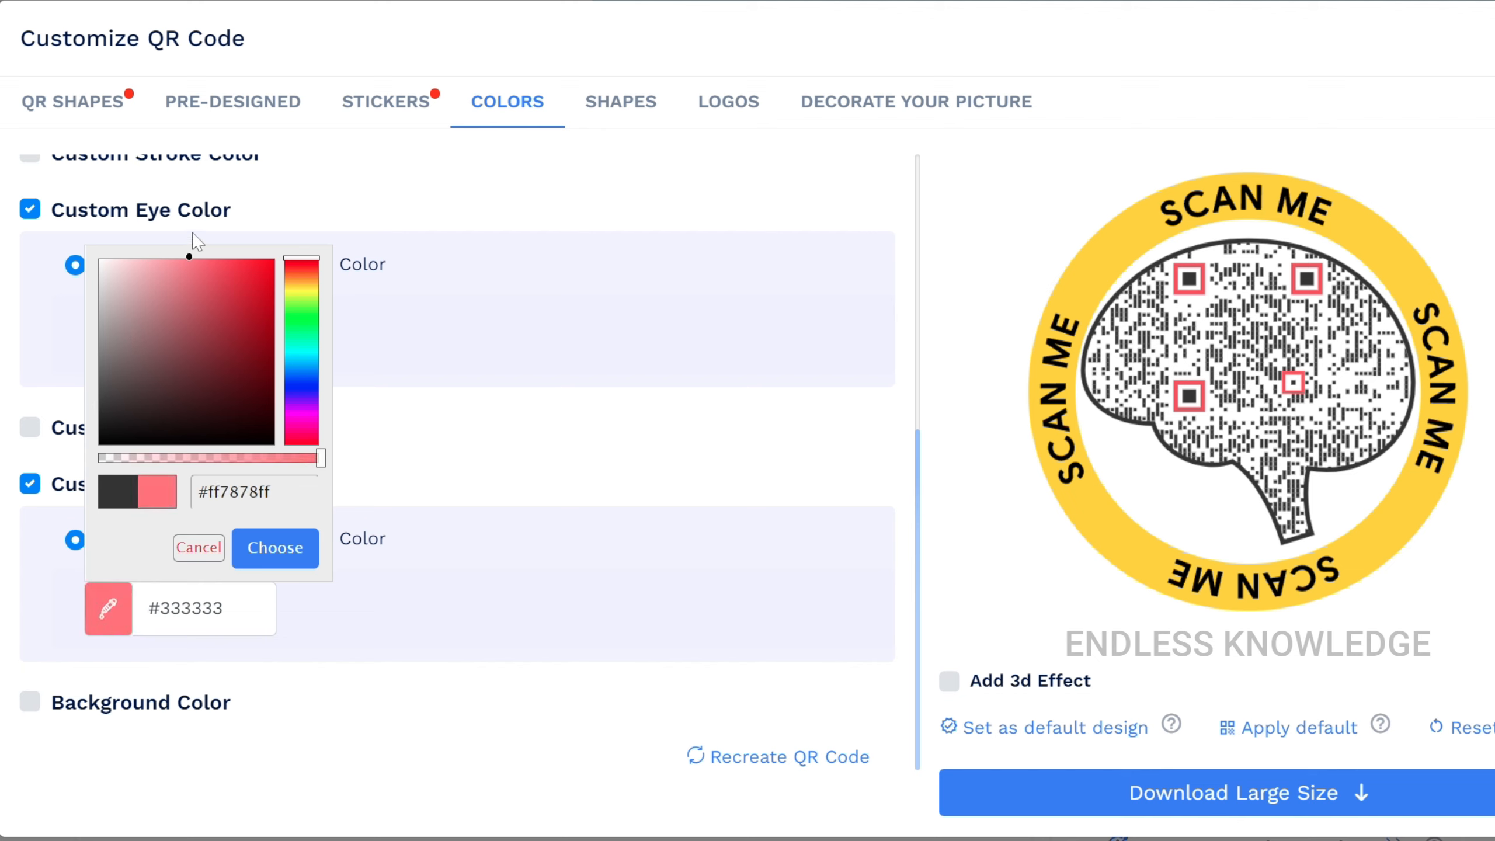
pyautogui.click(178, 268)
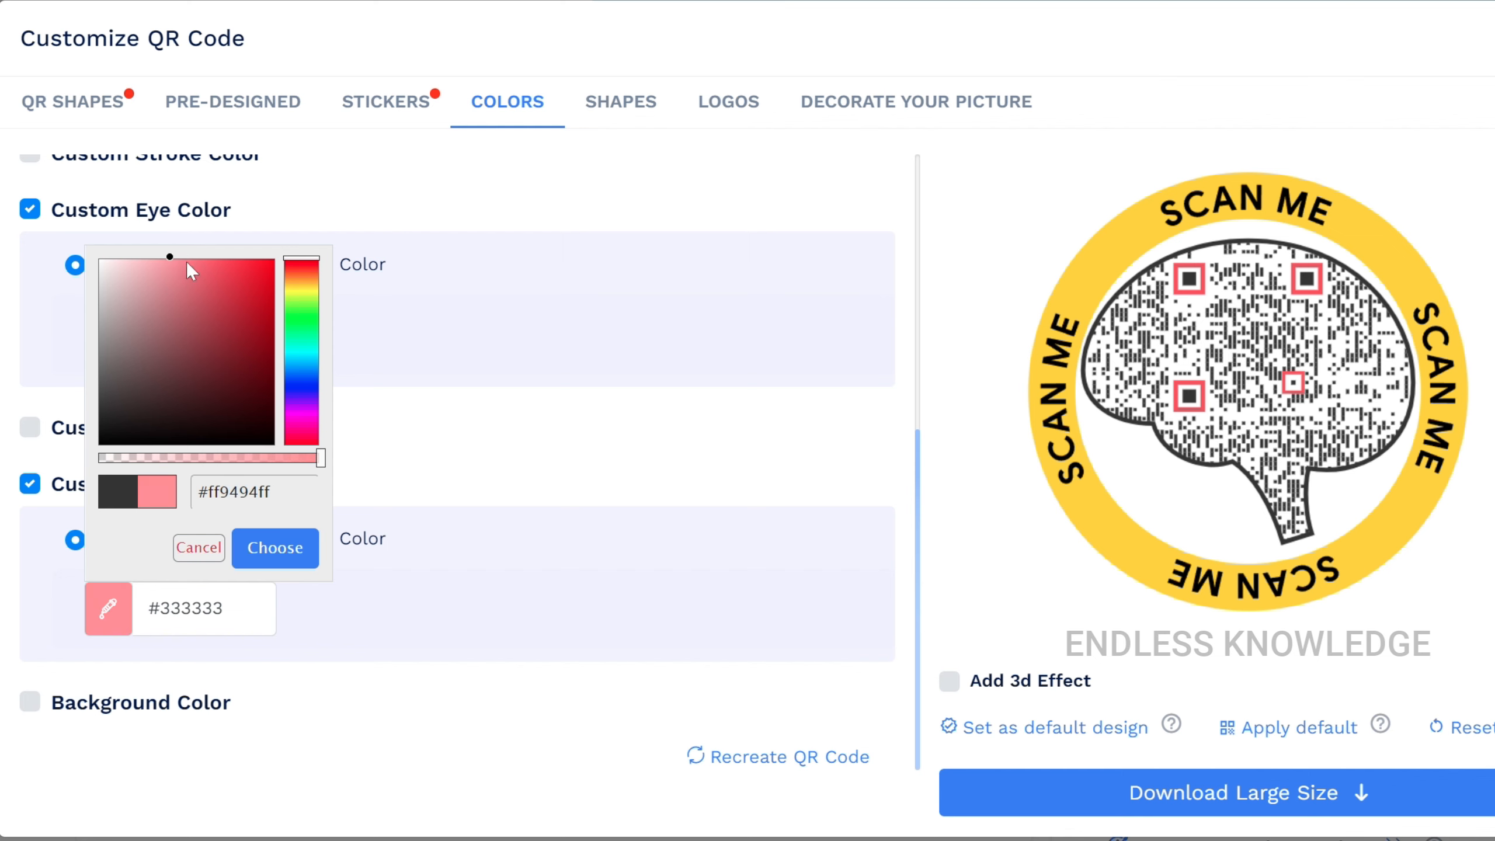
pyautogui.click(275, 548)
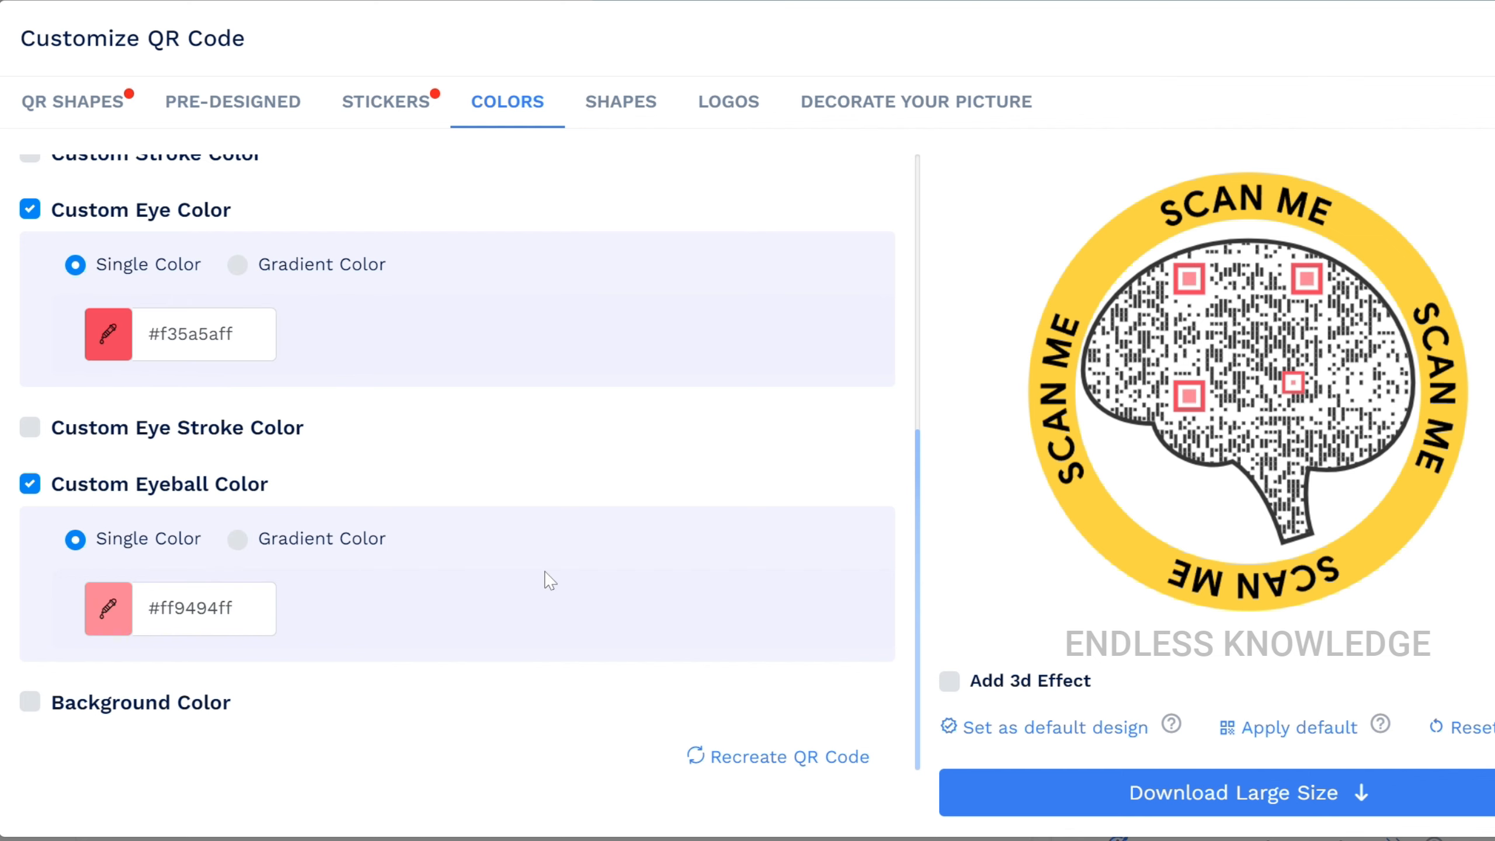
pyautogui.scroll(3, 633, 530)
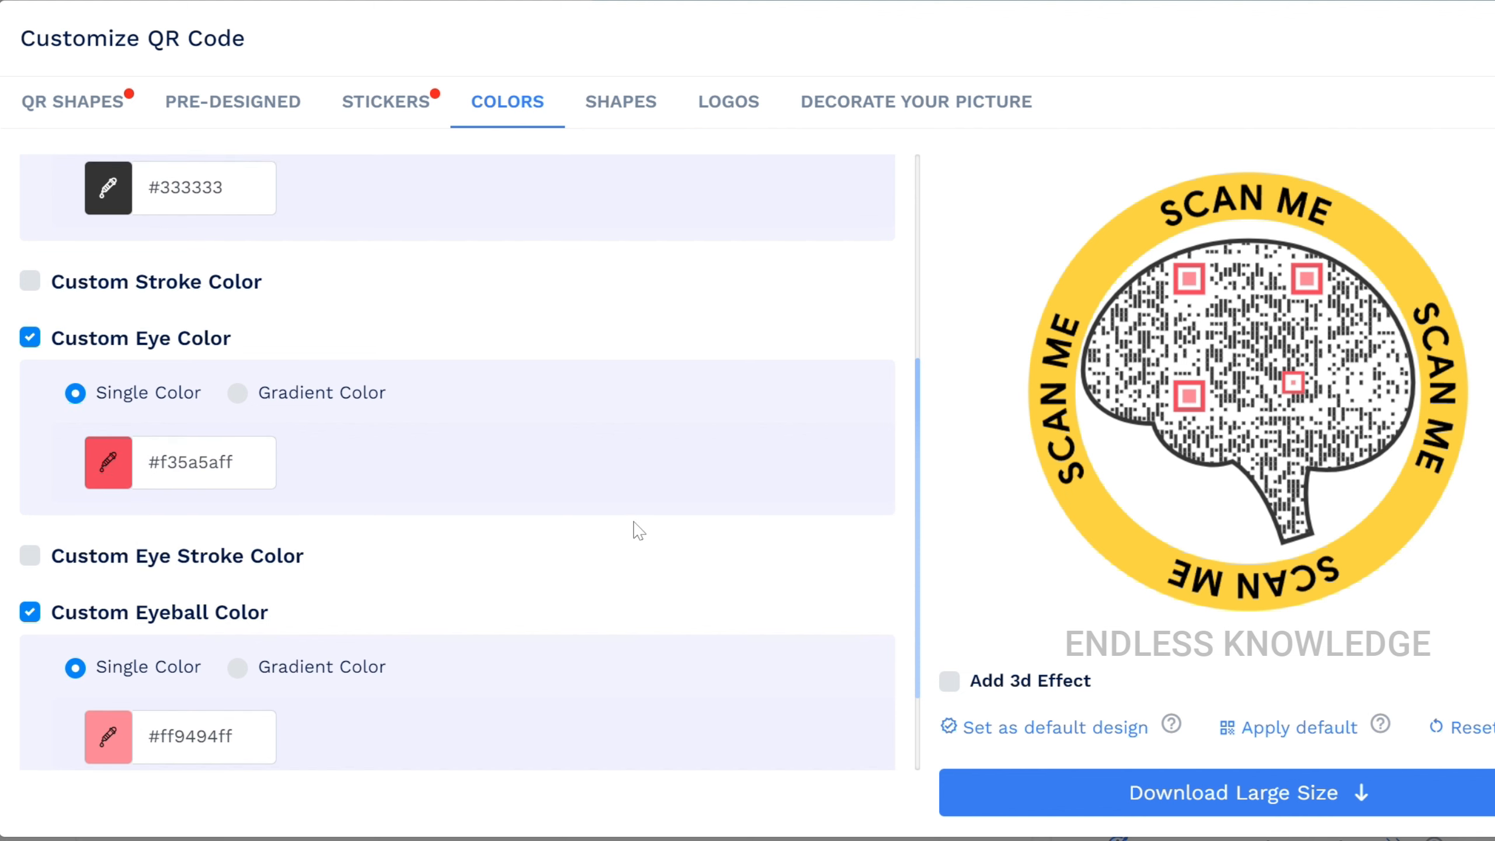
pyautogui.scroll(1, 467, 552)
pyautogui.scroll(4, 477, 551)
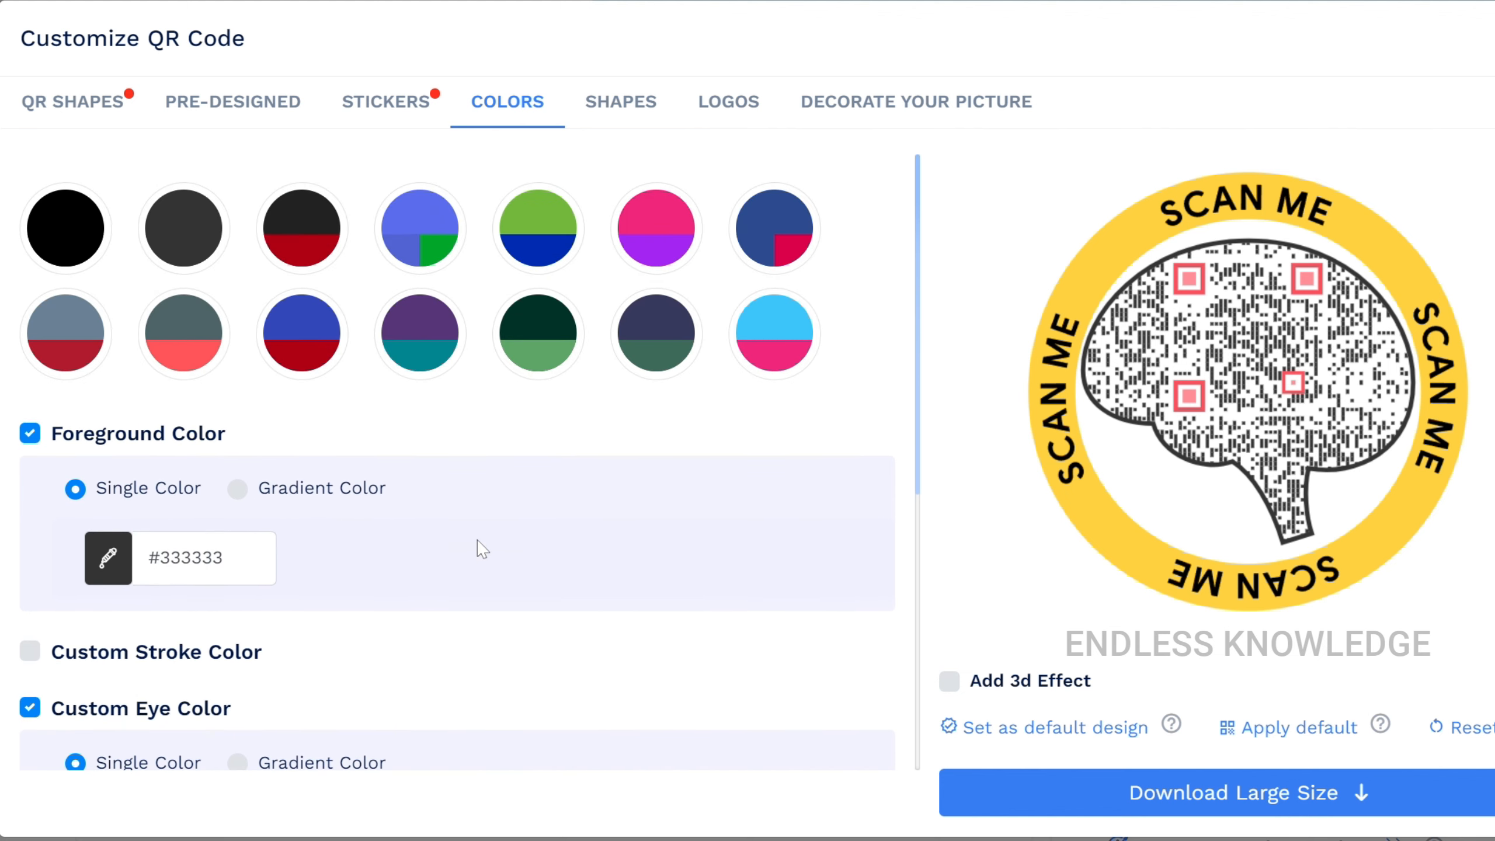
pyautogui.scroll(-8, 477, 551)
# Step: Try the plus-sign and small-dot body types on the QR code and go back to the vertical bars
pyautogui.click(643, 107)
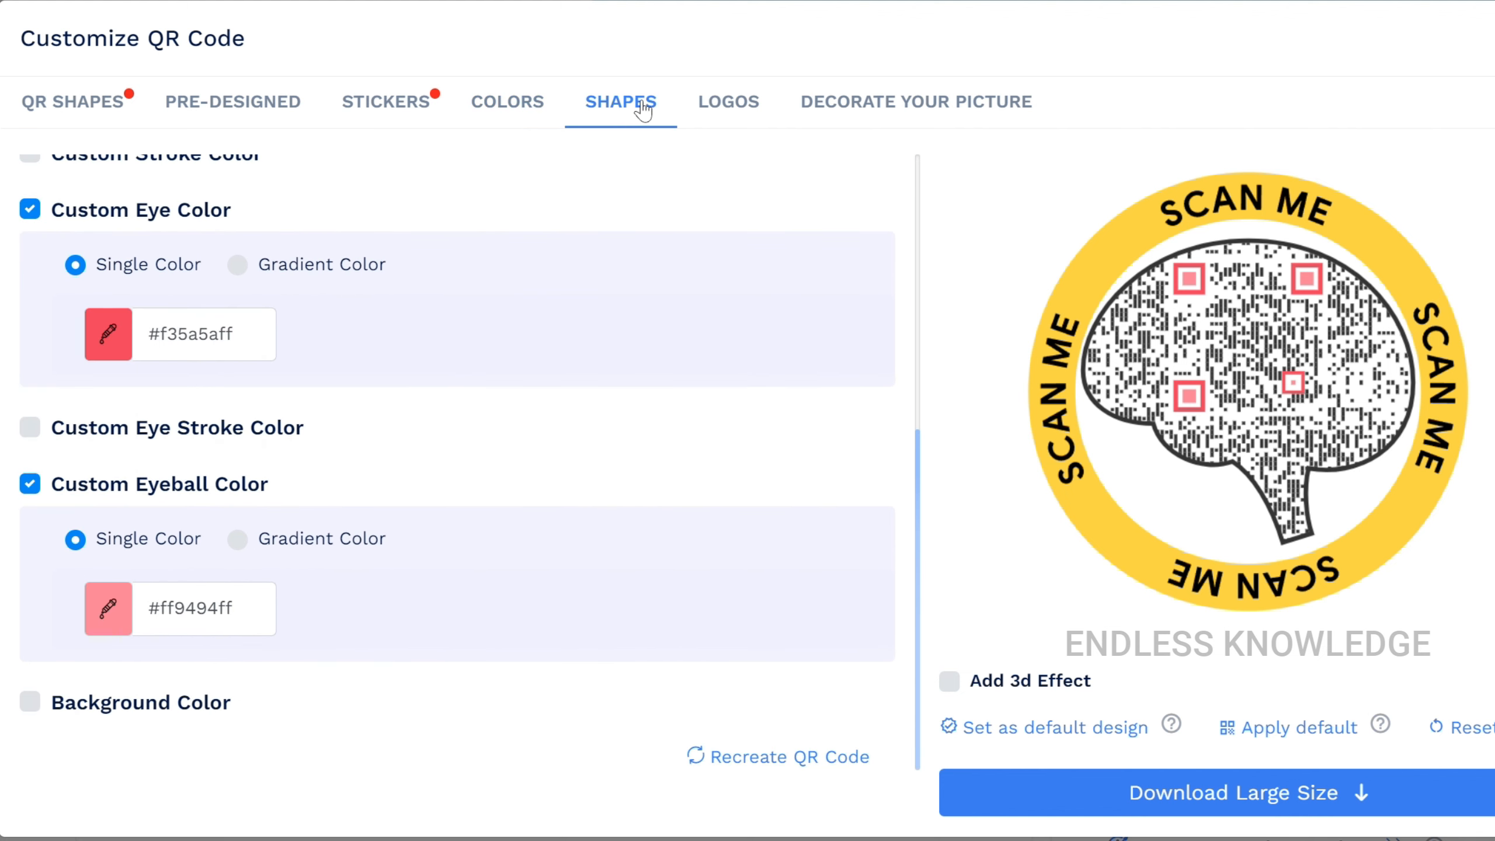
pyautogui.scroll(4, 866, 294)
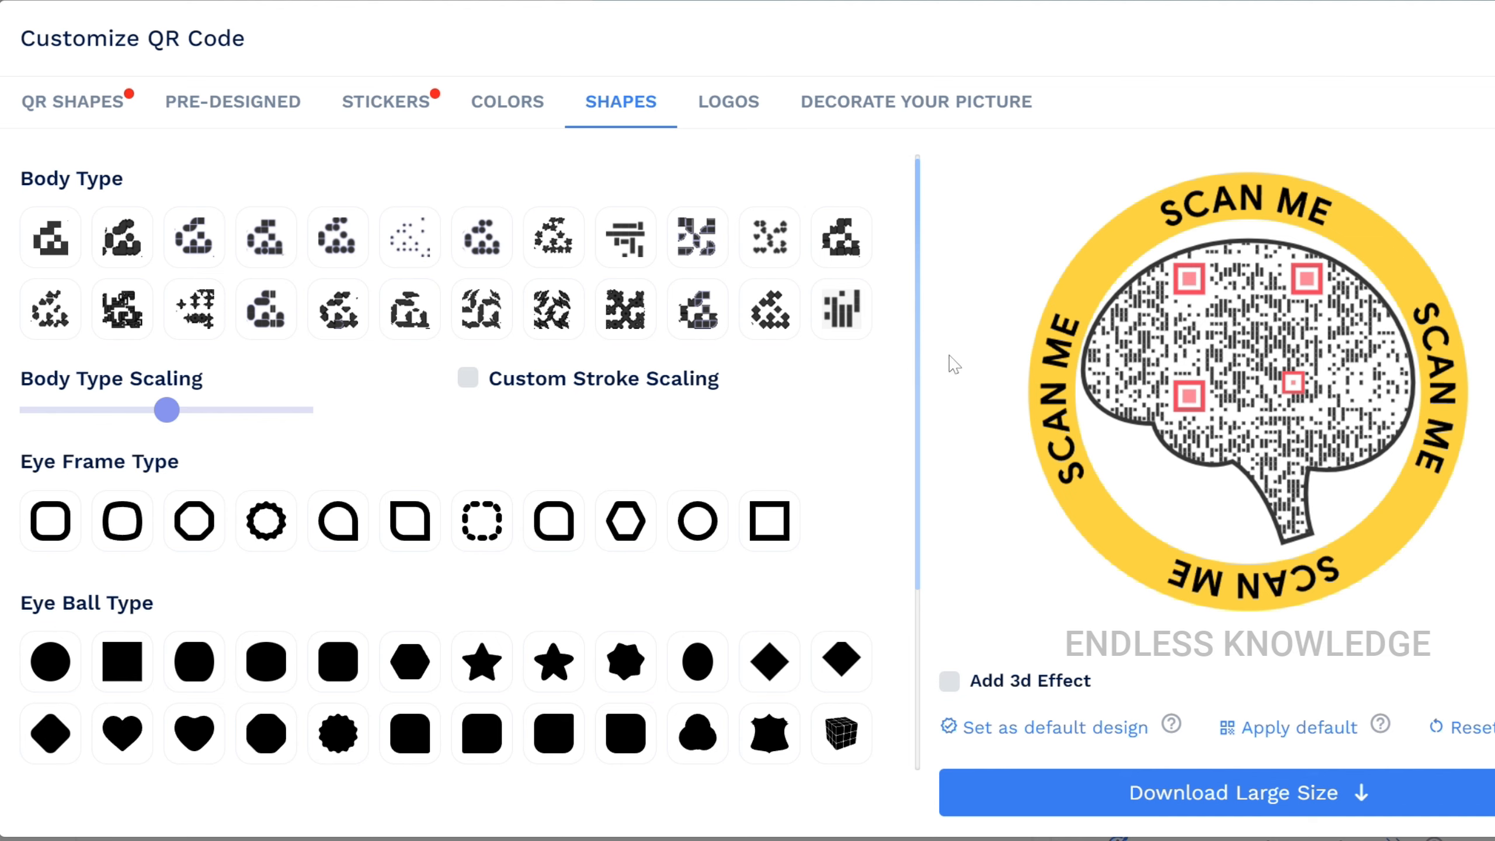
pyautogui.click(207, 334)
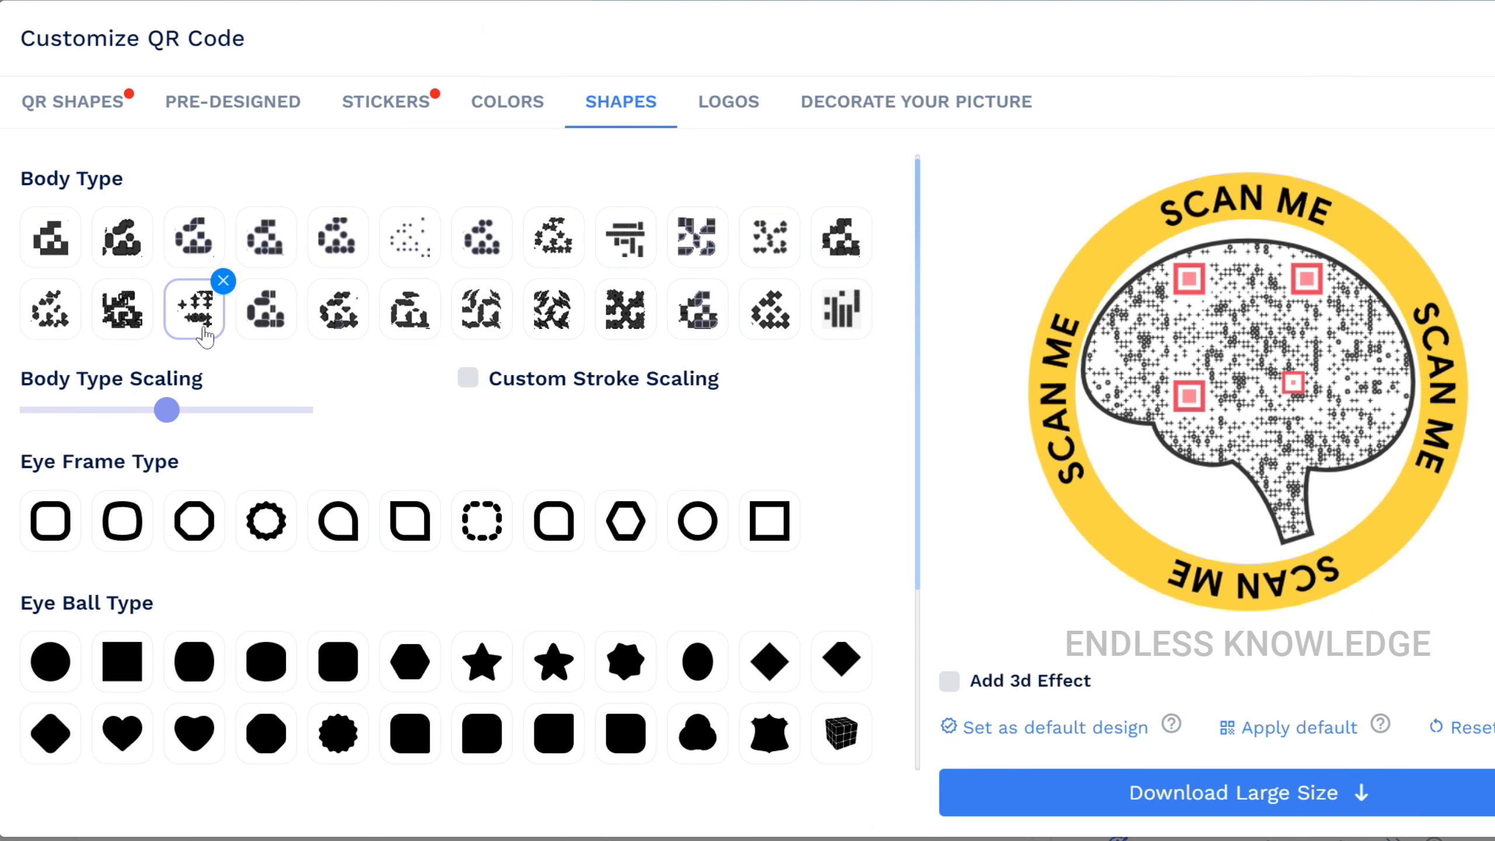
pyautogui.click(430, 253)
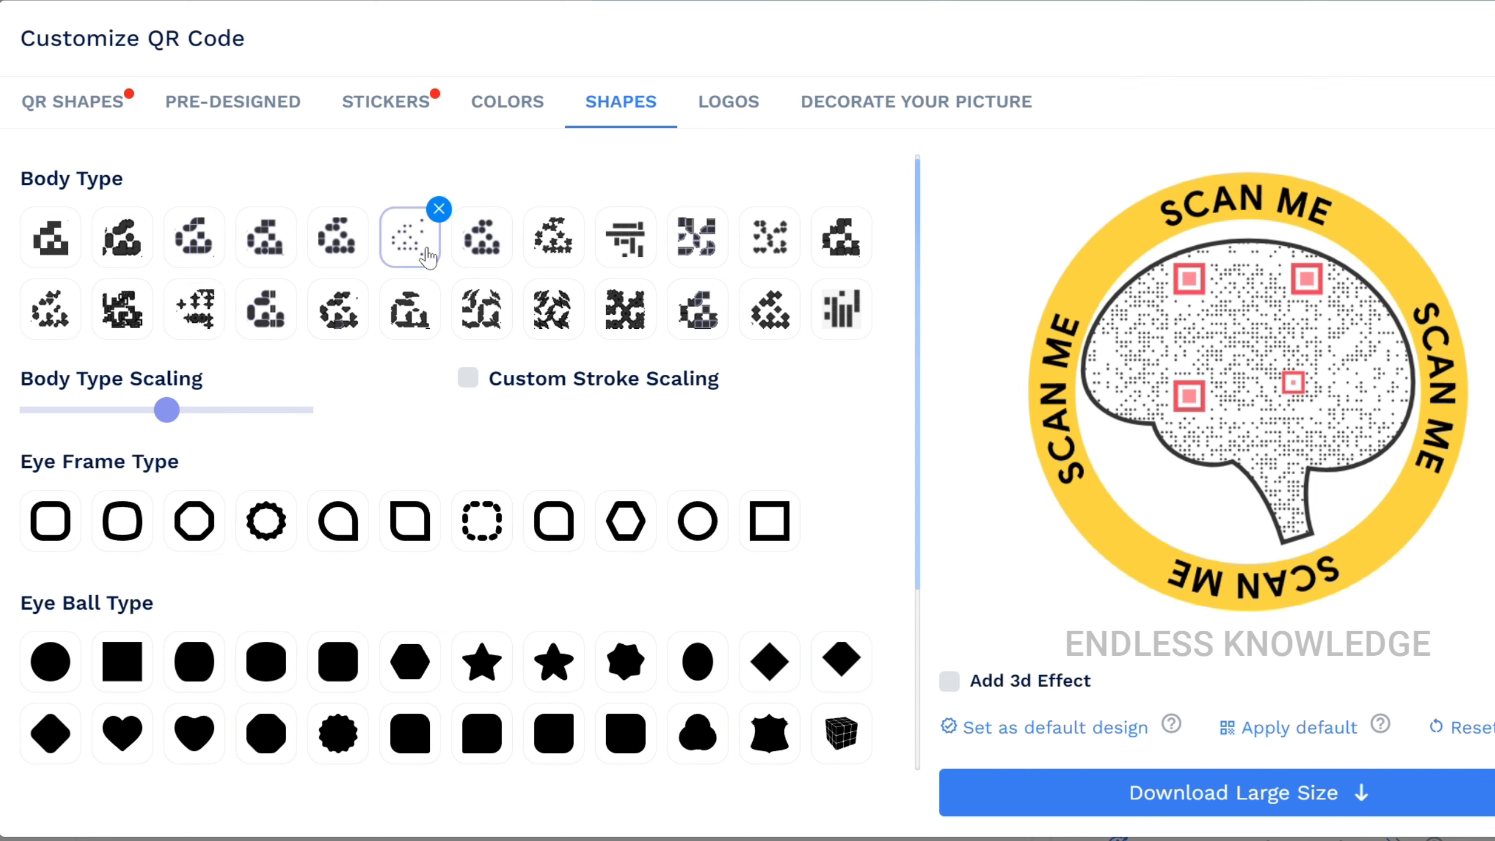
pyautogui.click(41, 313)
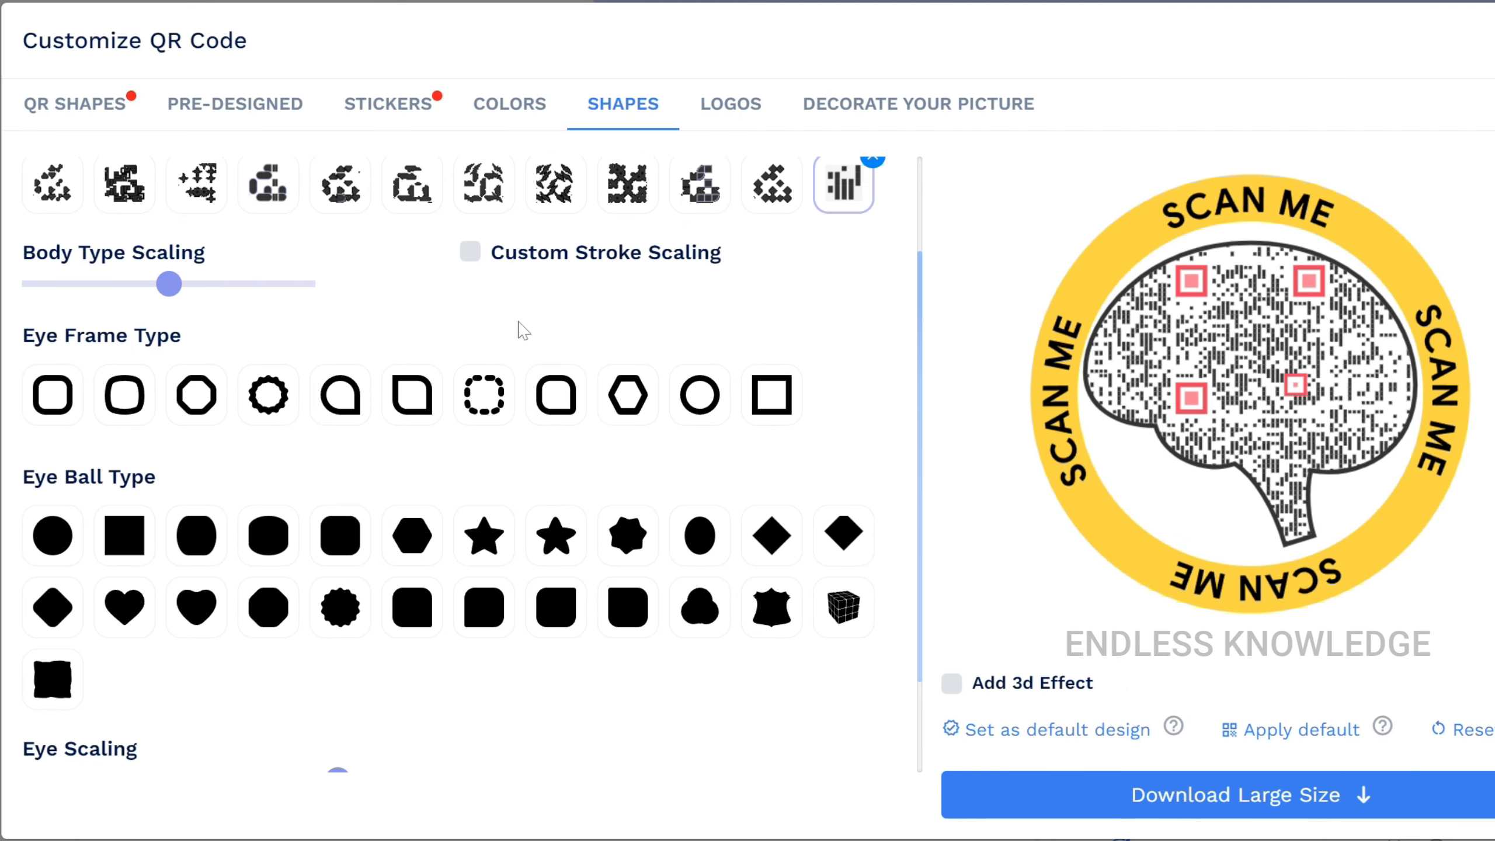
# Step: Set the QR code's eye frame to the rounded teardrop shape and its eyeballs to the circle
pyautogui.click(334, 408)
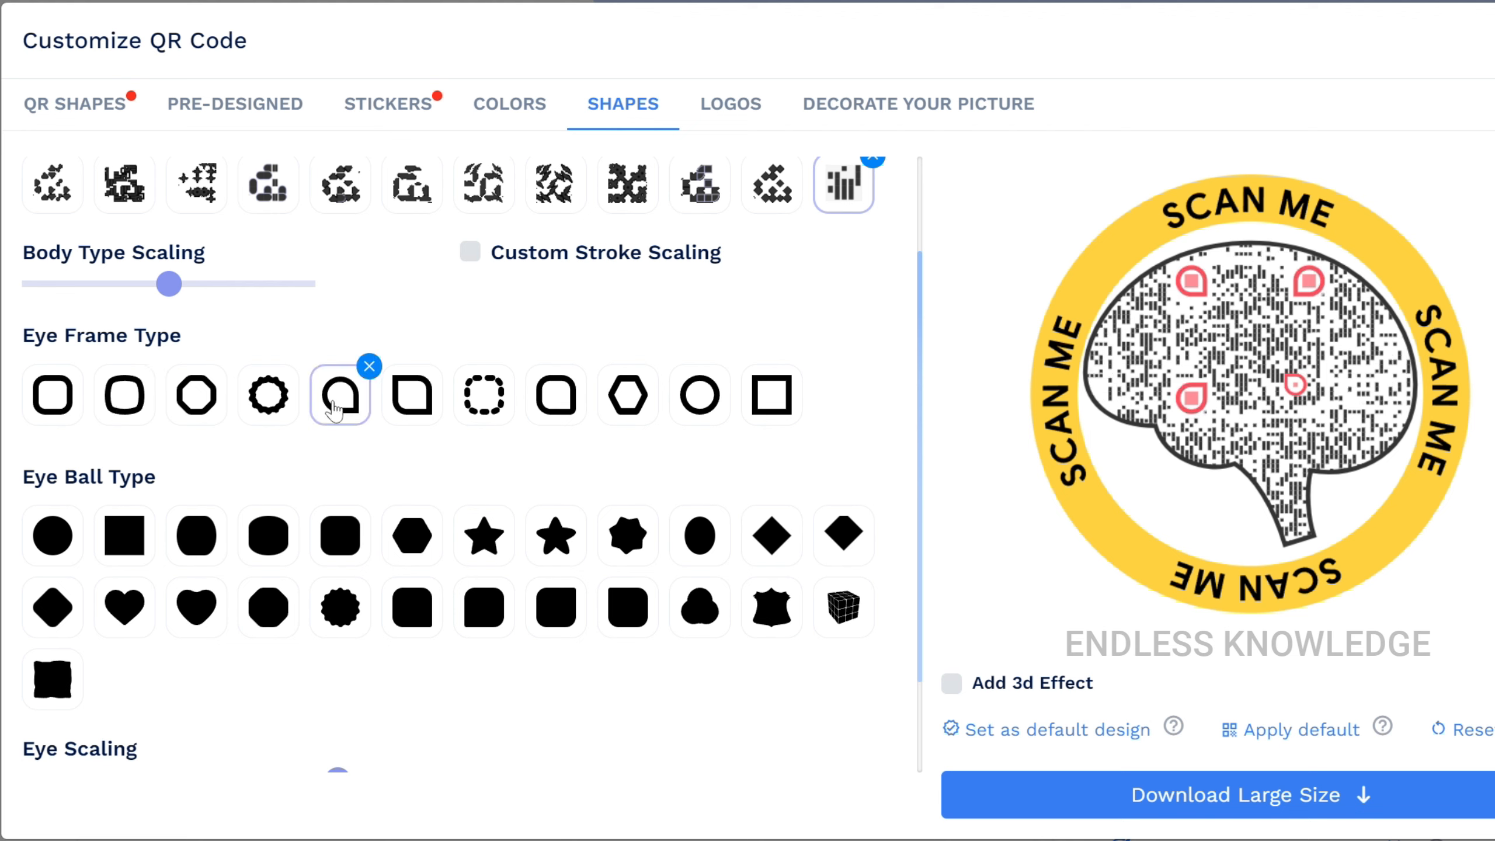
pyautogui.click(47, 553)
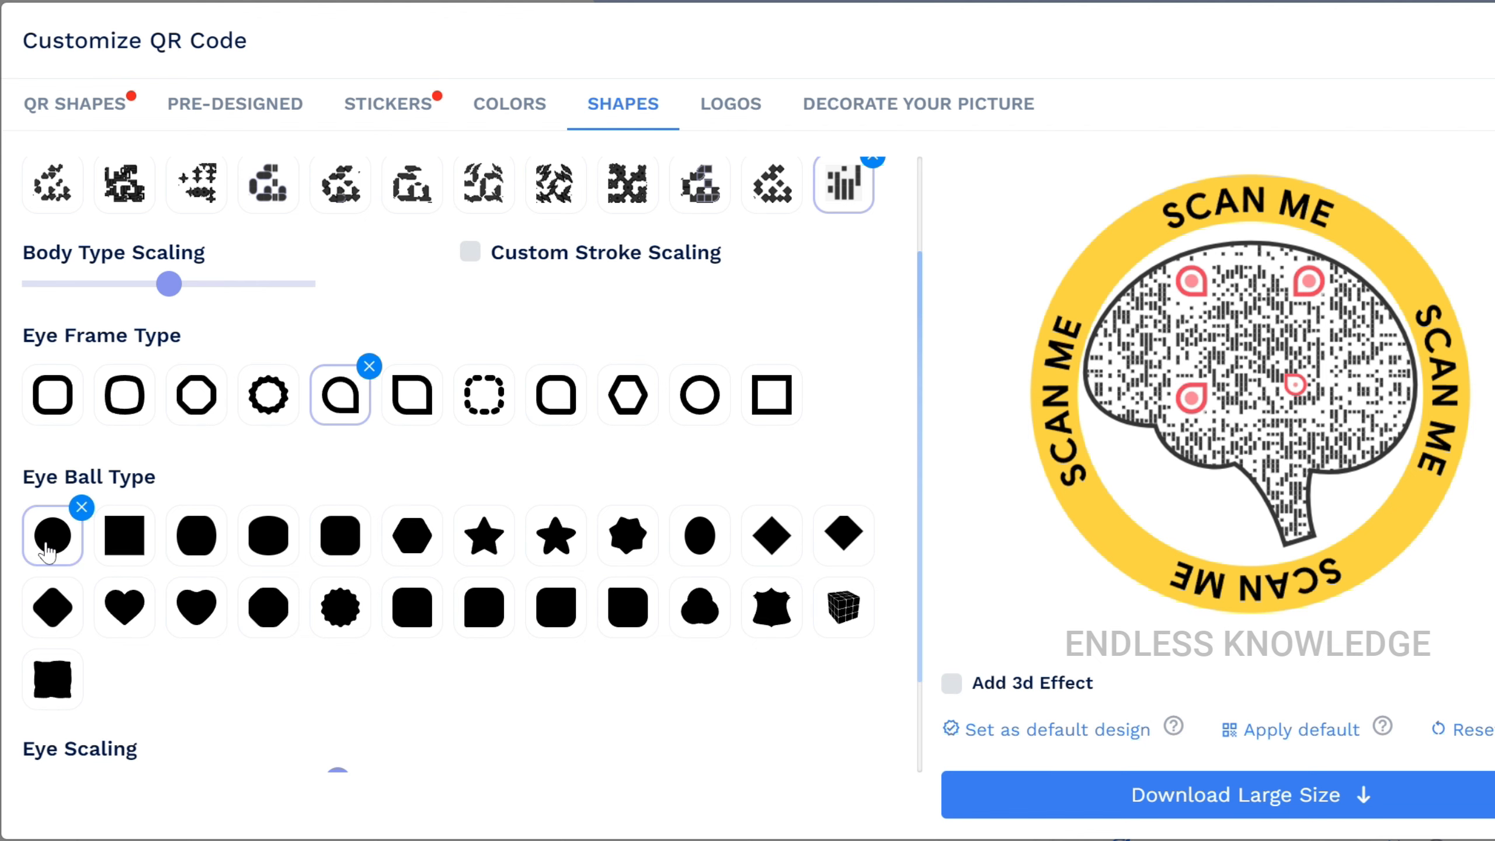
# Step: Try a larger eye scaling on the QR code and reset it to the default
pyautogui.scroll(-2, 862, 446)
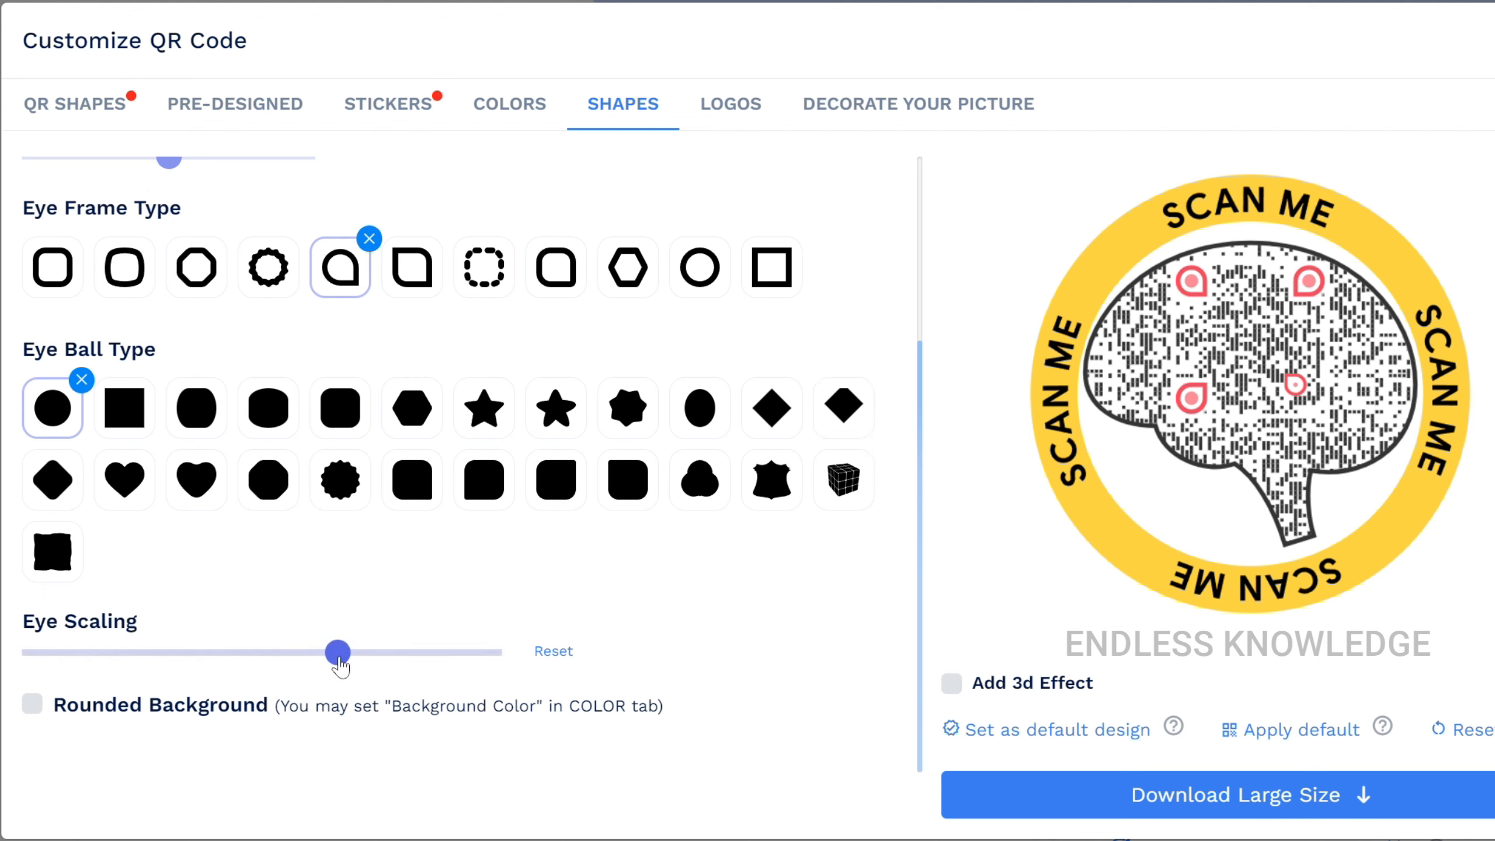
pyautogui.moveTo(339, 652); pyautogui.dragTo(398, 652)
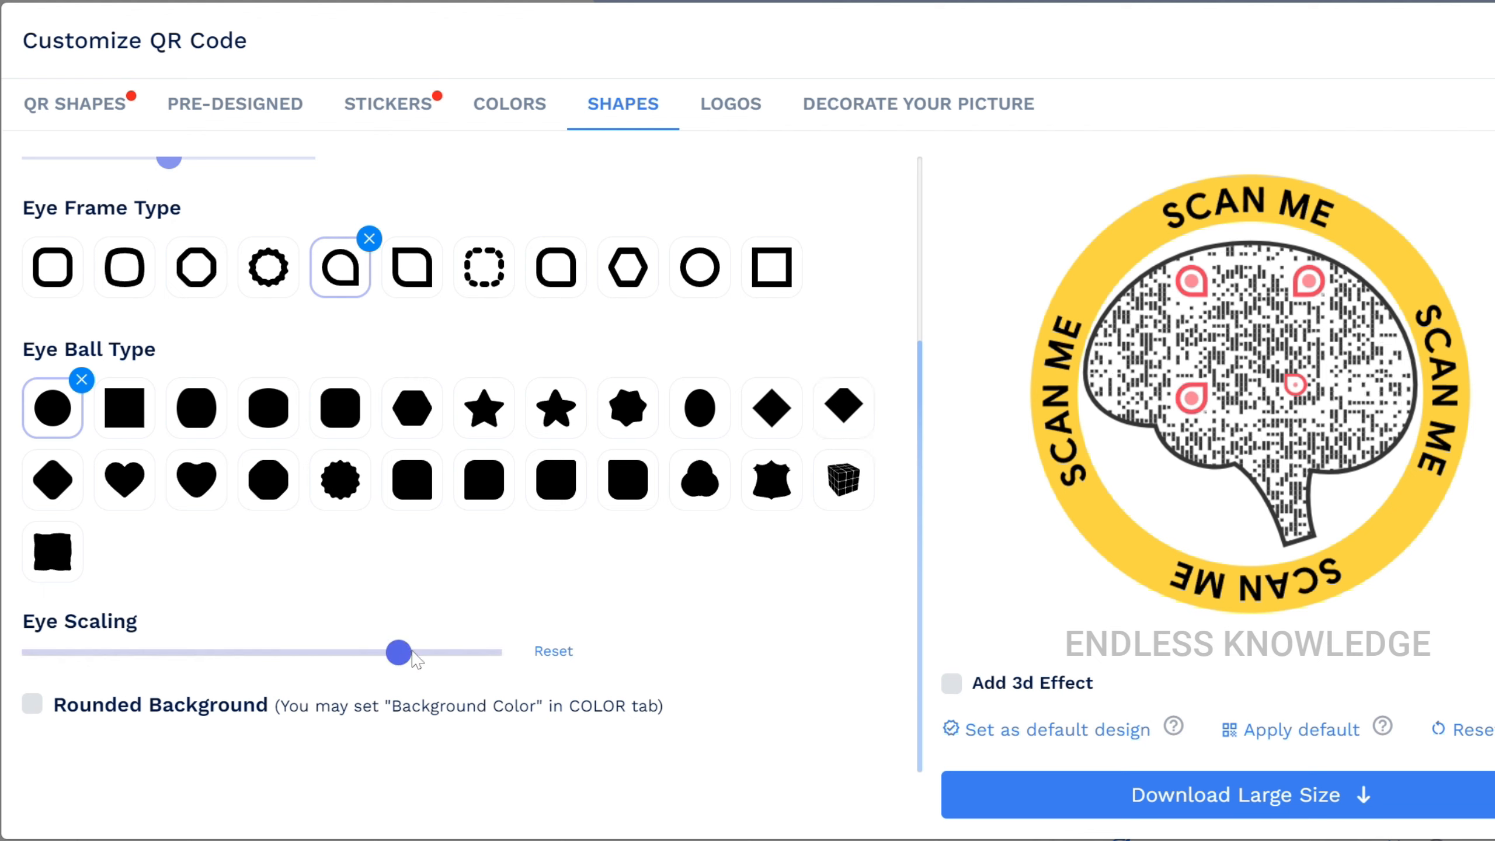
pyautogui.click(552, 654)
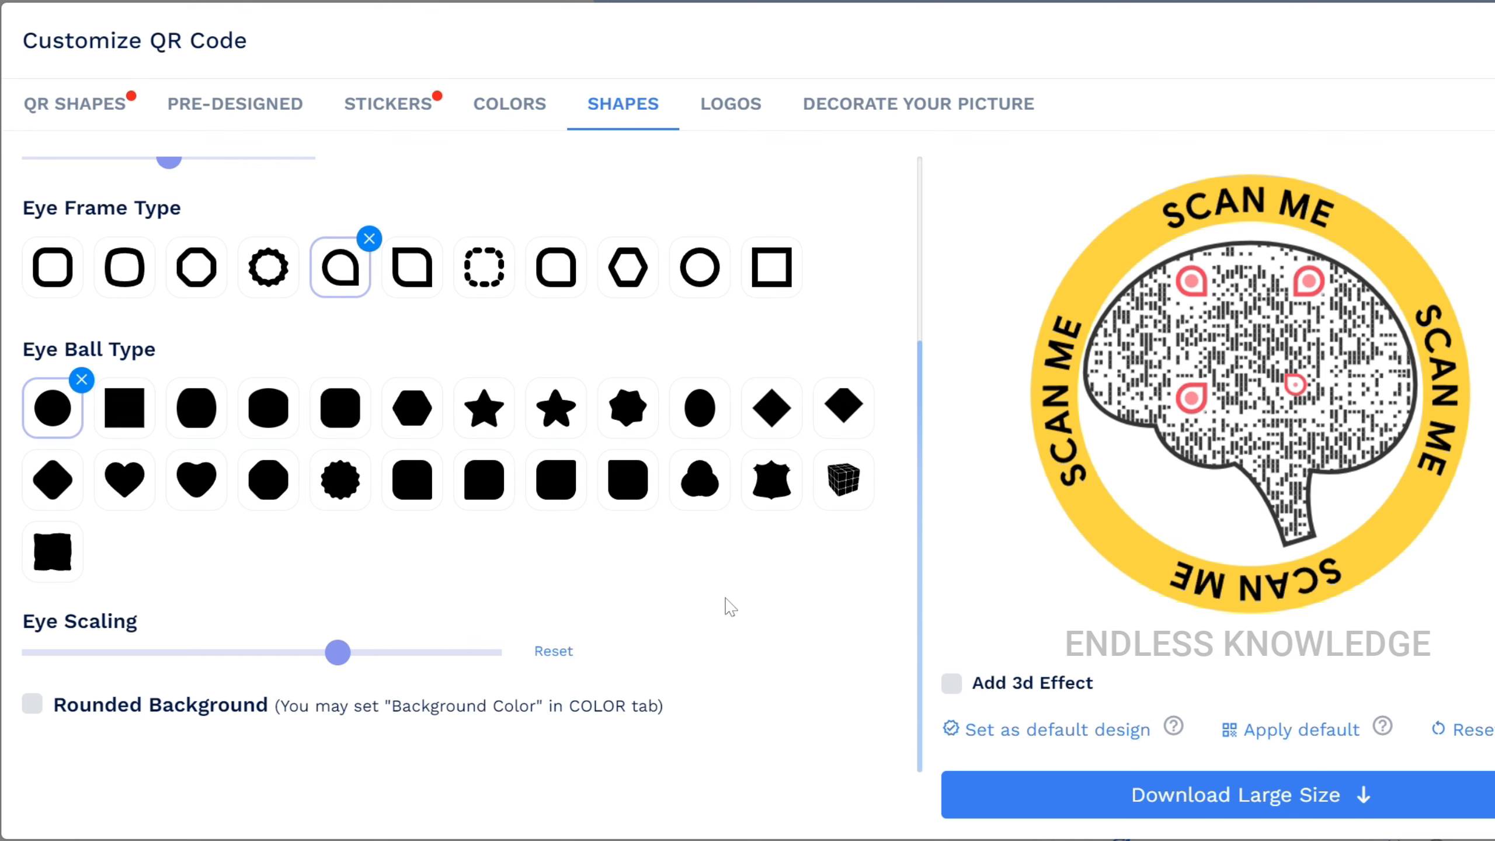
# Step: Browse the available logos and add the WhatsApp logo to the center of the QR code
pyautogui.click(732, 115)
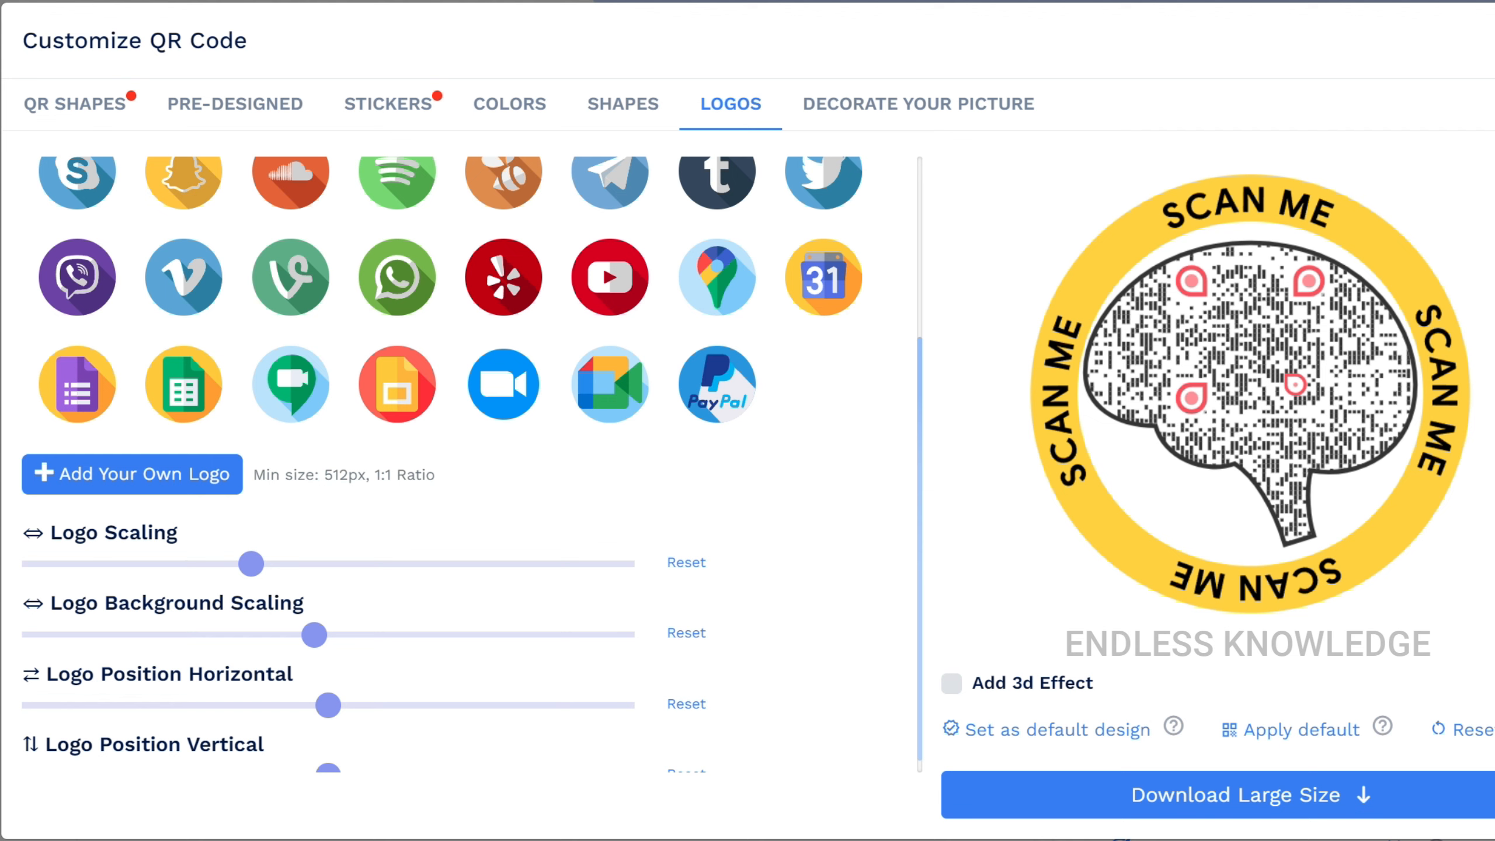
pyautogui.moveTo(445, 480); pyautogui.dragTo(258, 488)
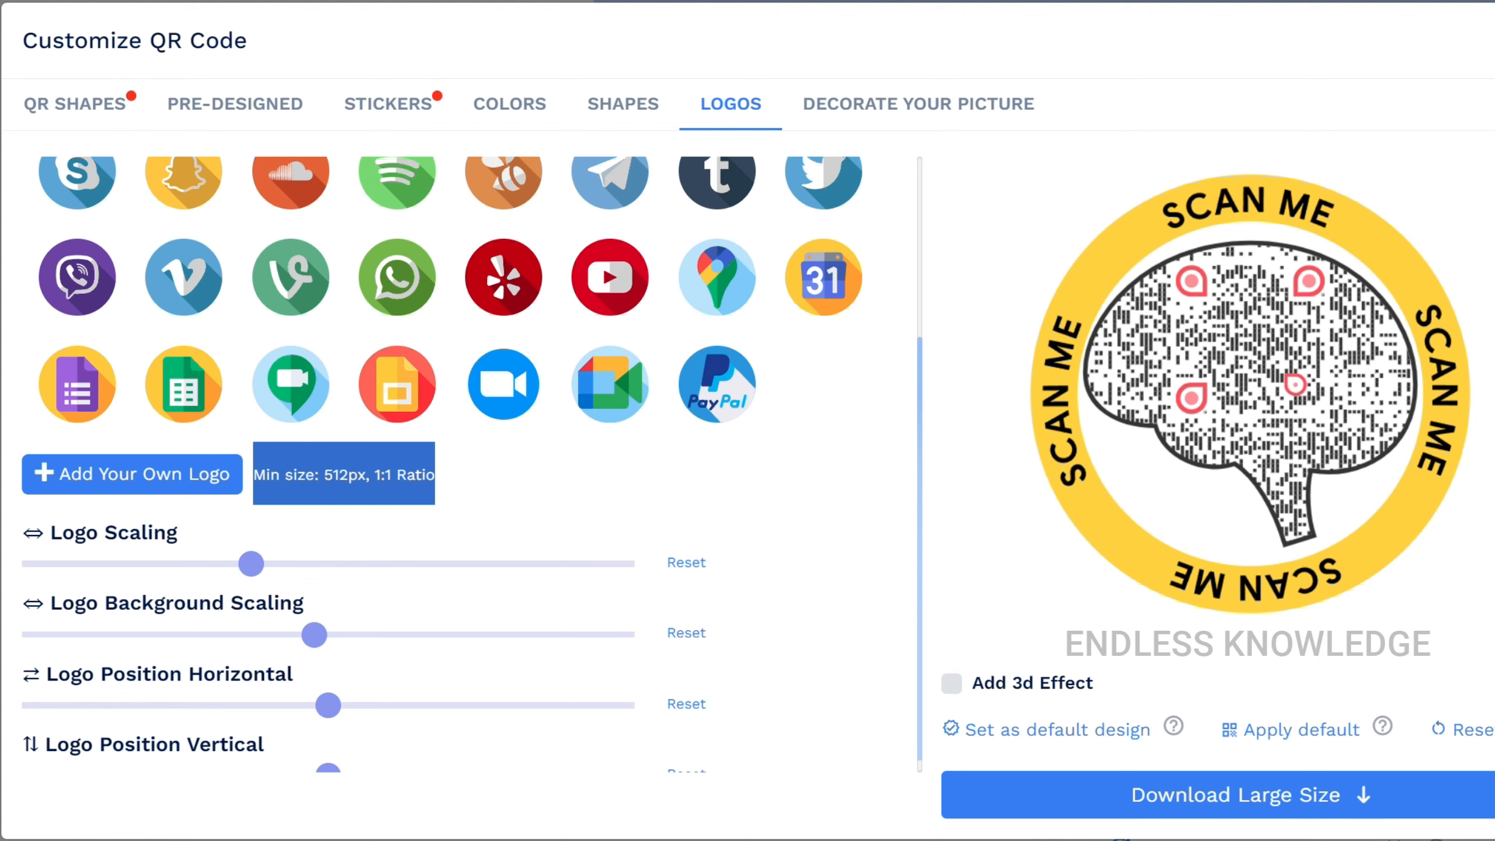
pyautogui.click(452, 468)
pyautogui.scroll(4, 471, 494)
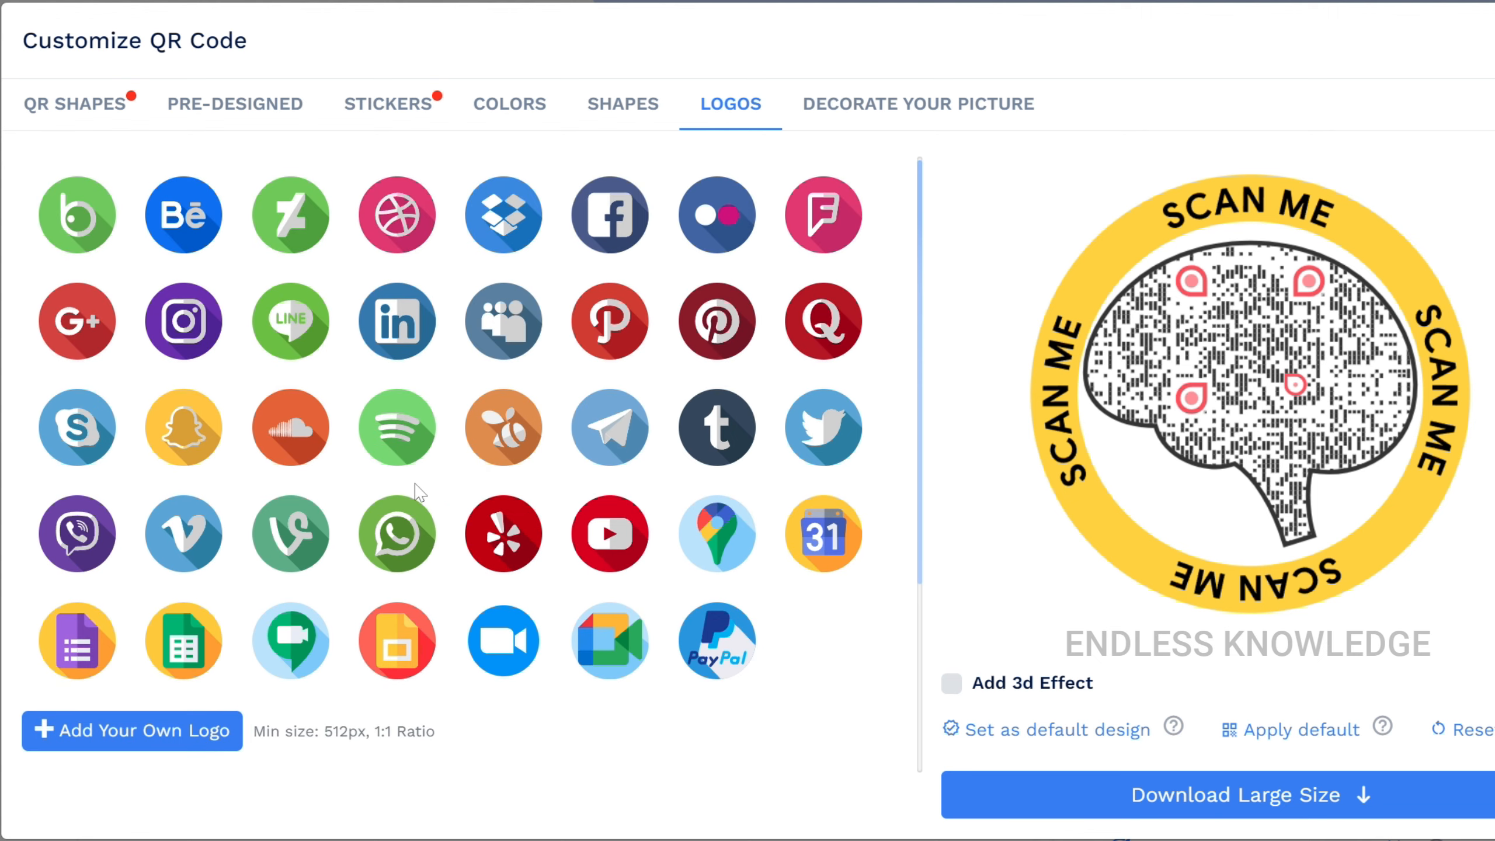
pyautogui.click(386, 531)
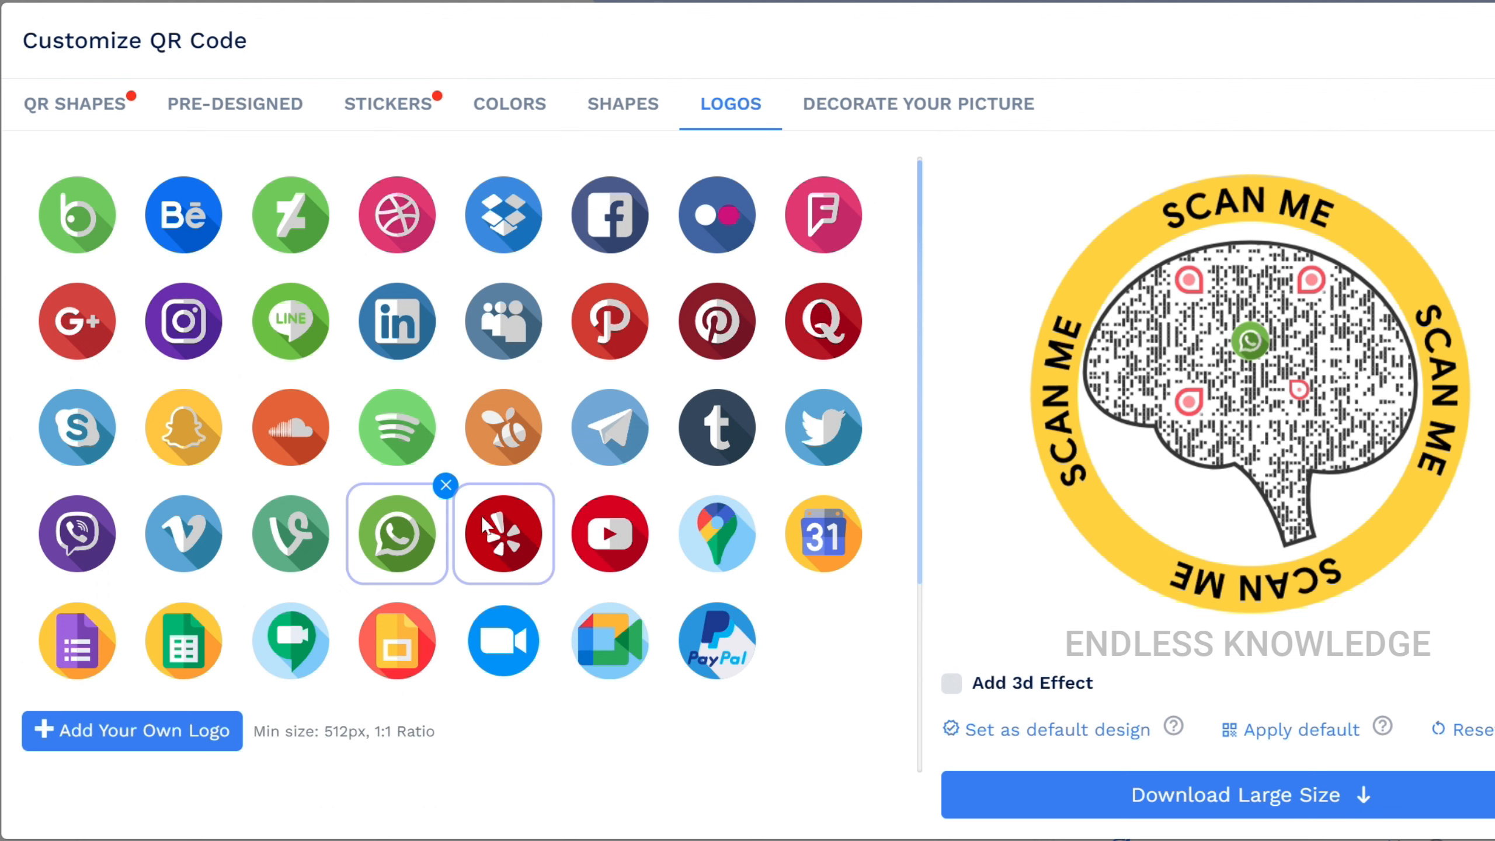
# Step: Try a larger logo scaling, reset it, and remove the WhatsApp logo from the QR code
pyautogui.scroll(-5, 570, 520)
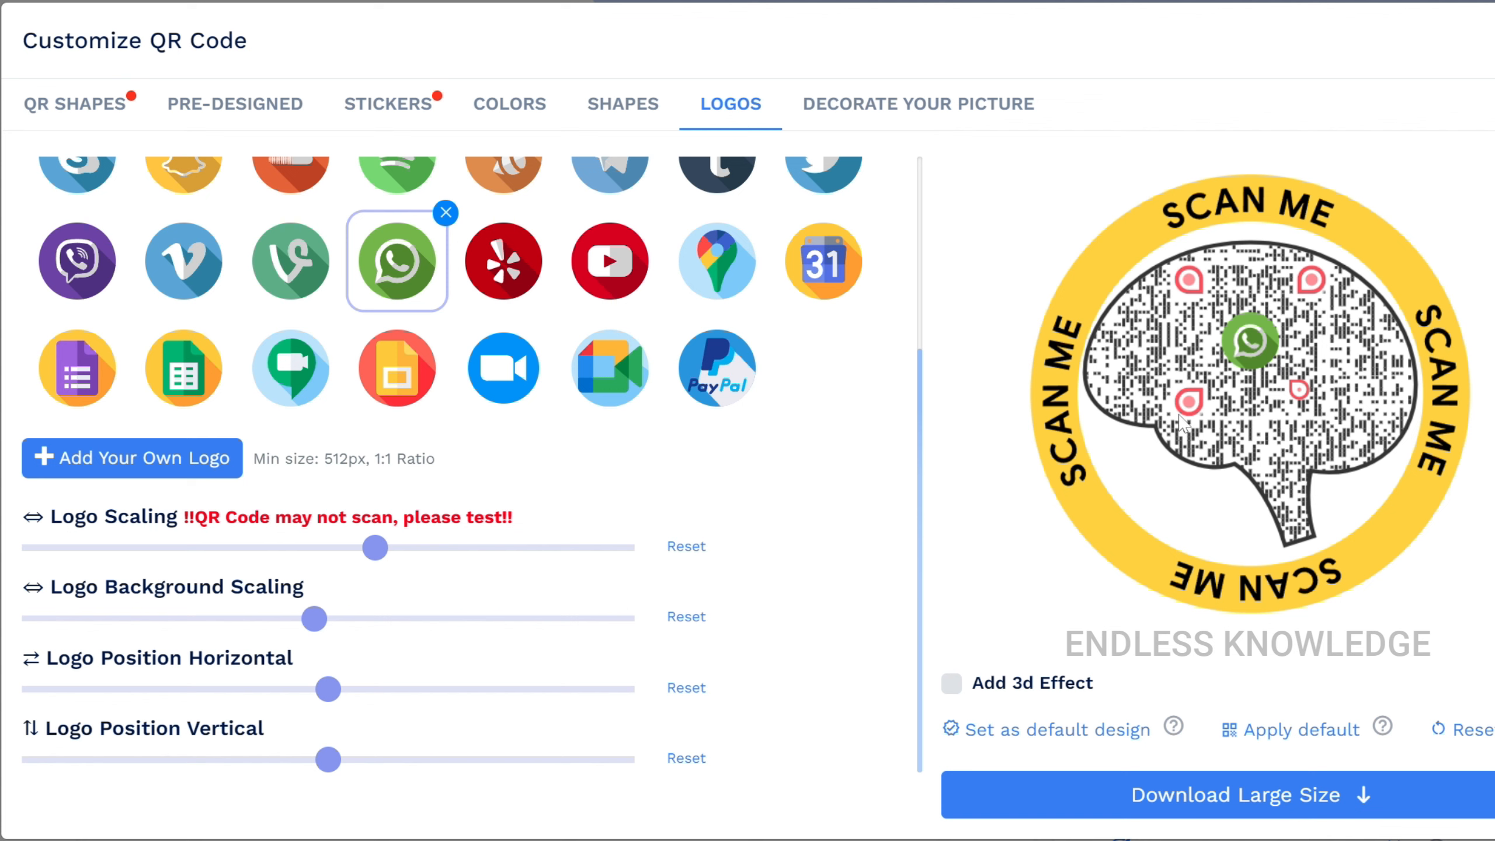
pyautogui.click(686, 547)
pyautogui.scroll(5, 699, 556)
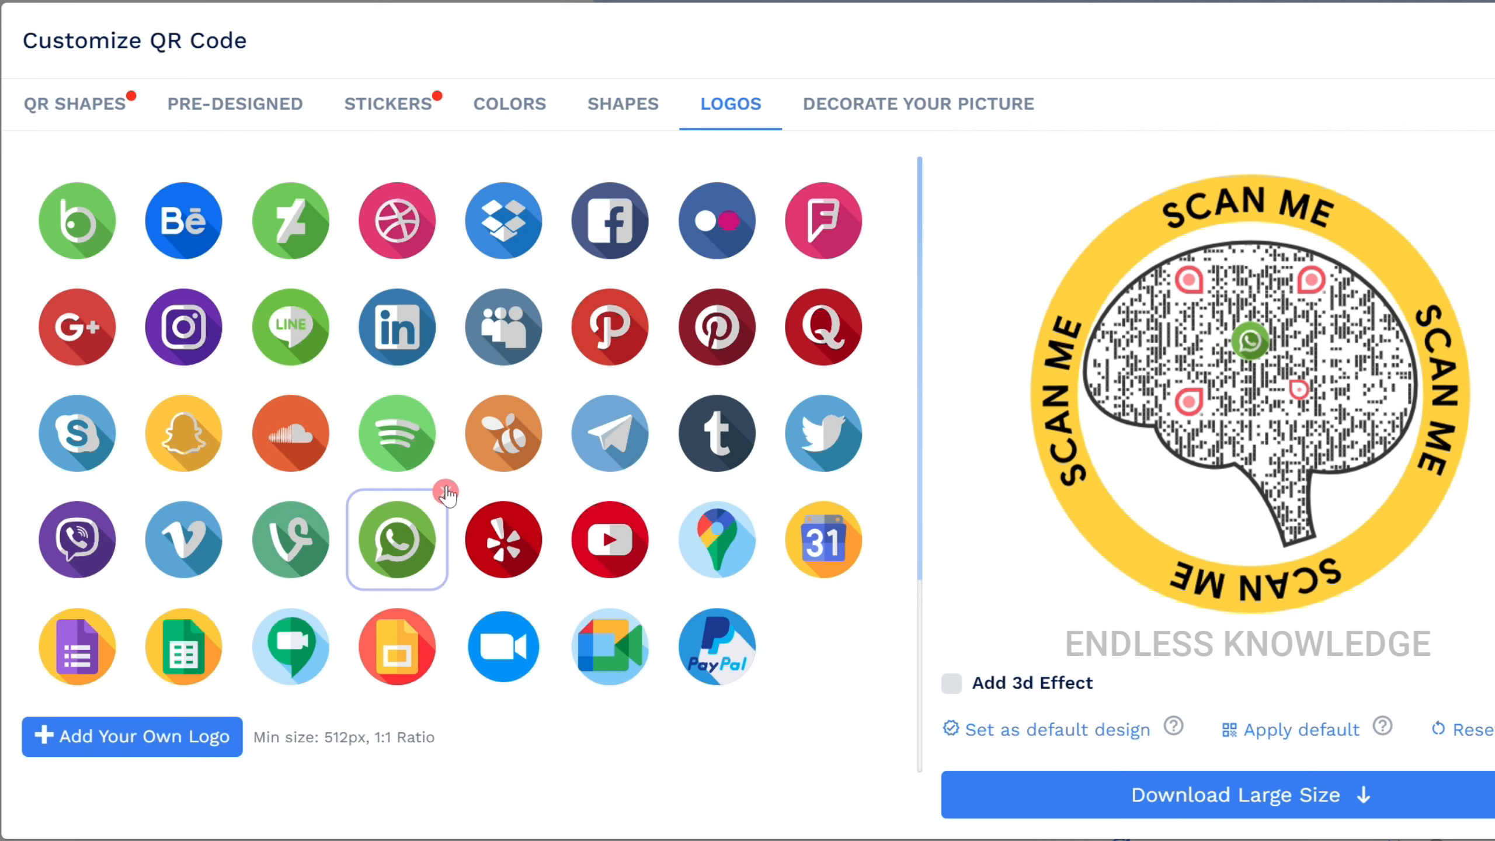
pyautogui.click(445, 492)
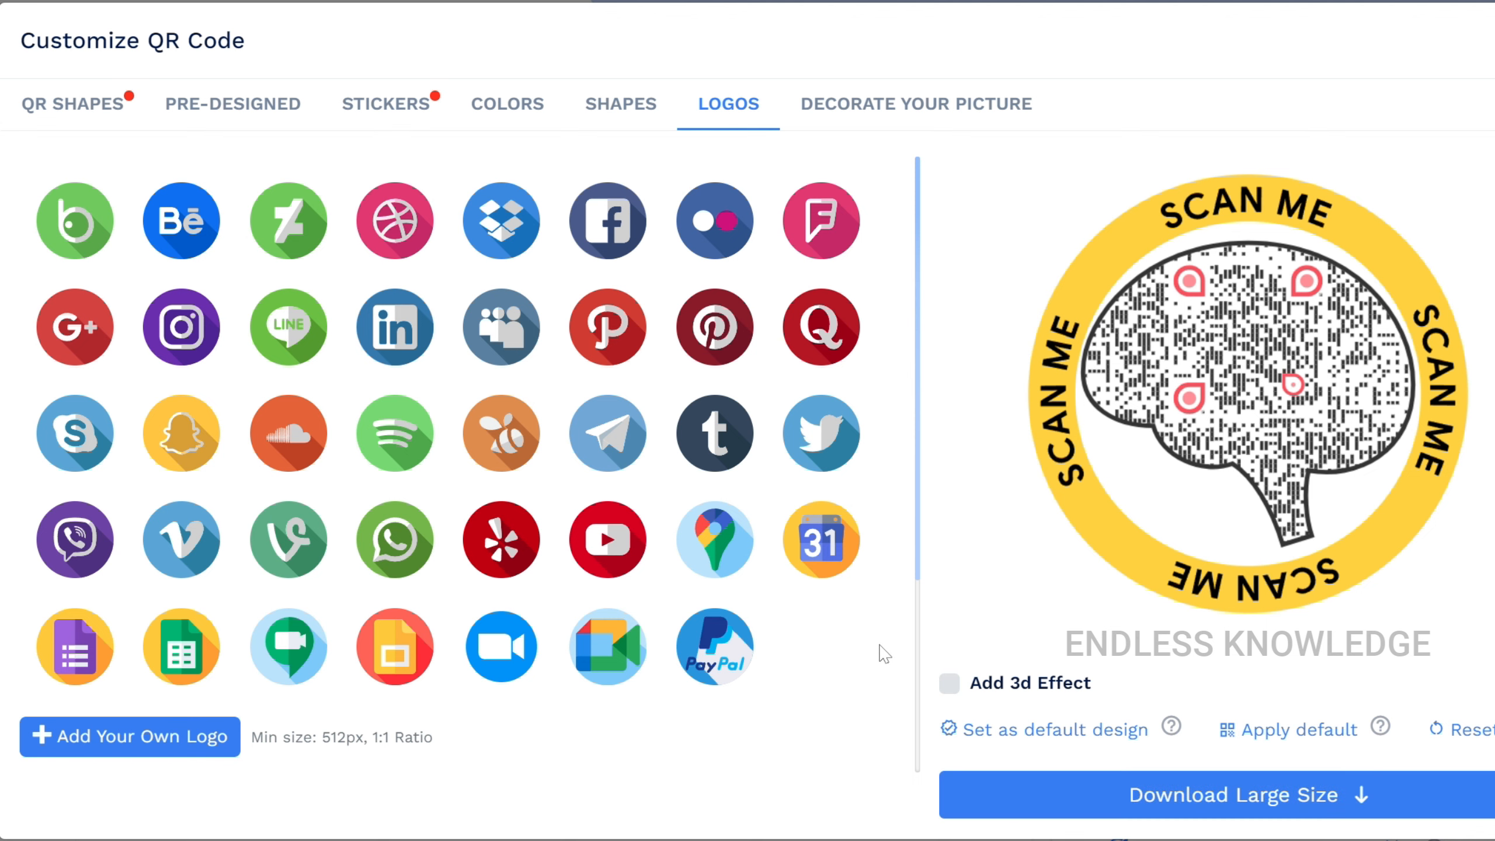
# Step: Add Knowledge End Screen.png as the picture to decorate with the QR code
pyautogui.click(913, 112)
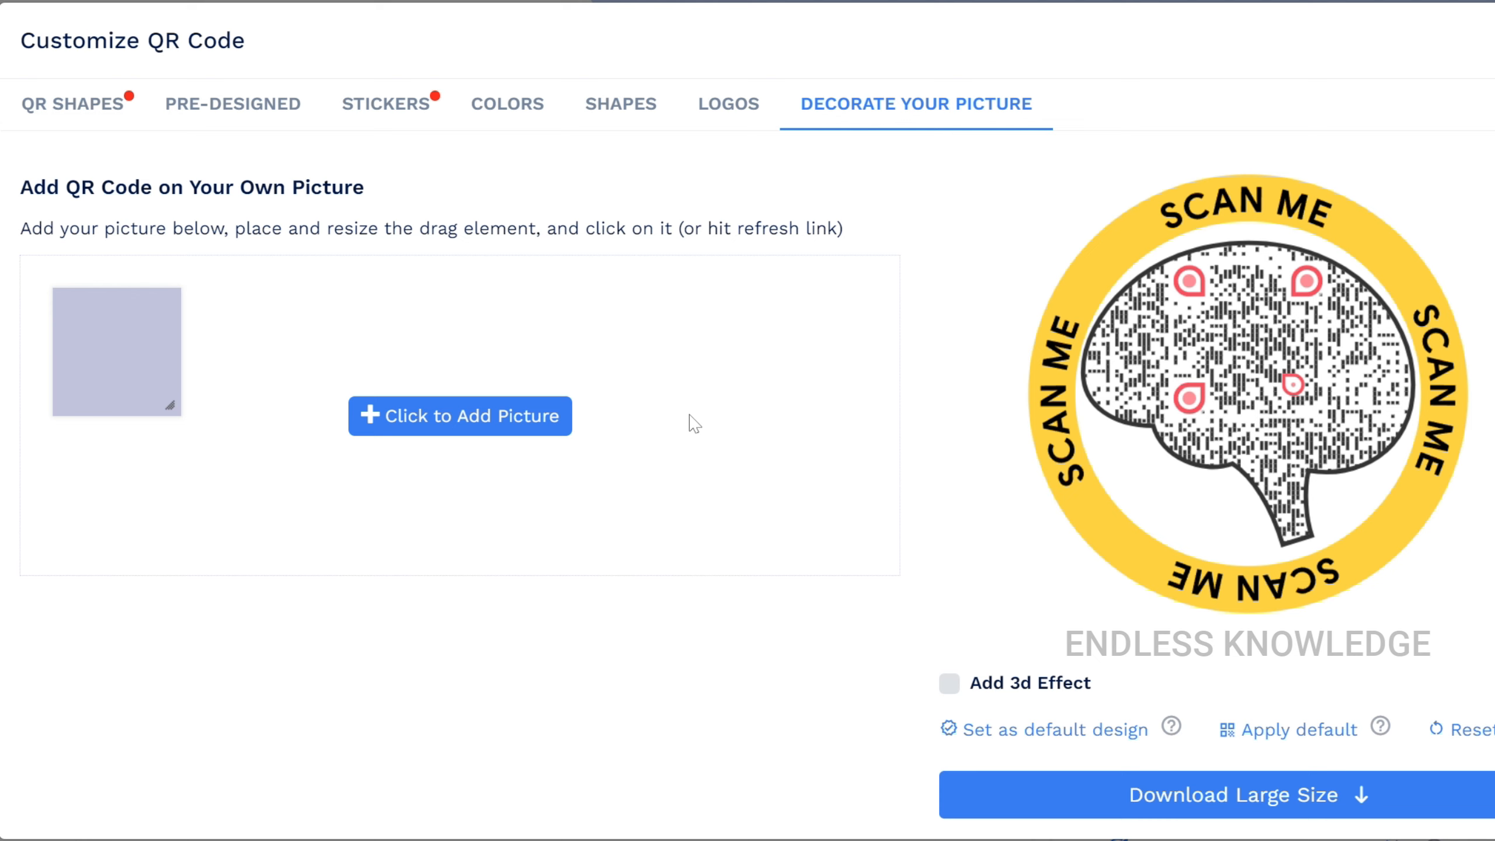
pyautogui.click(474, 419)
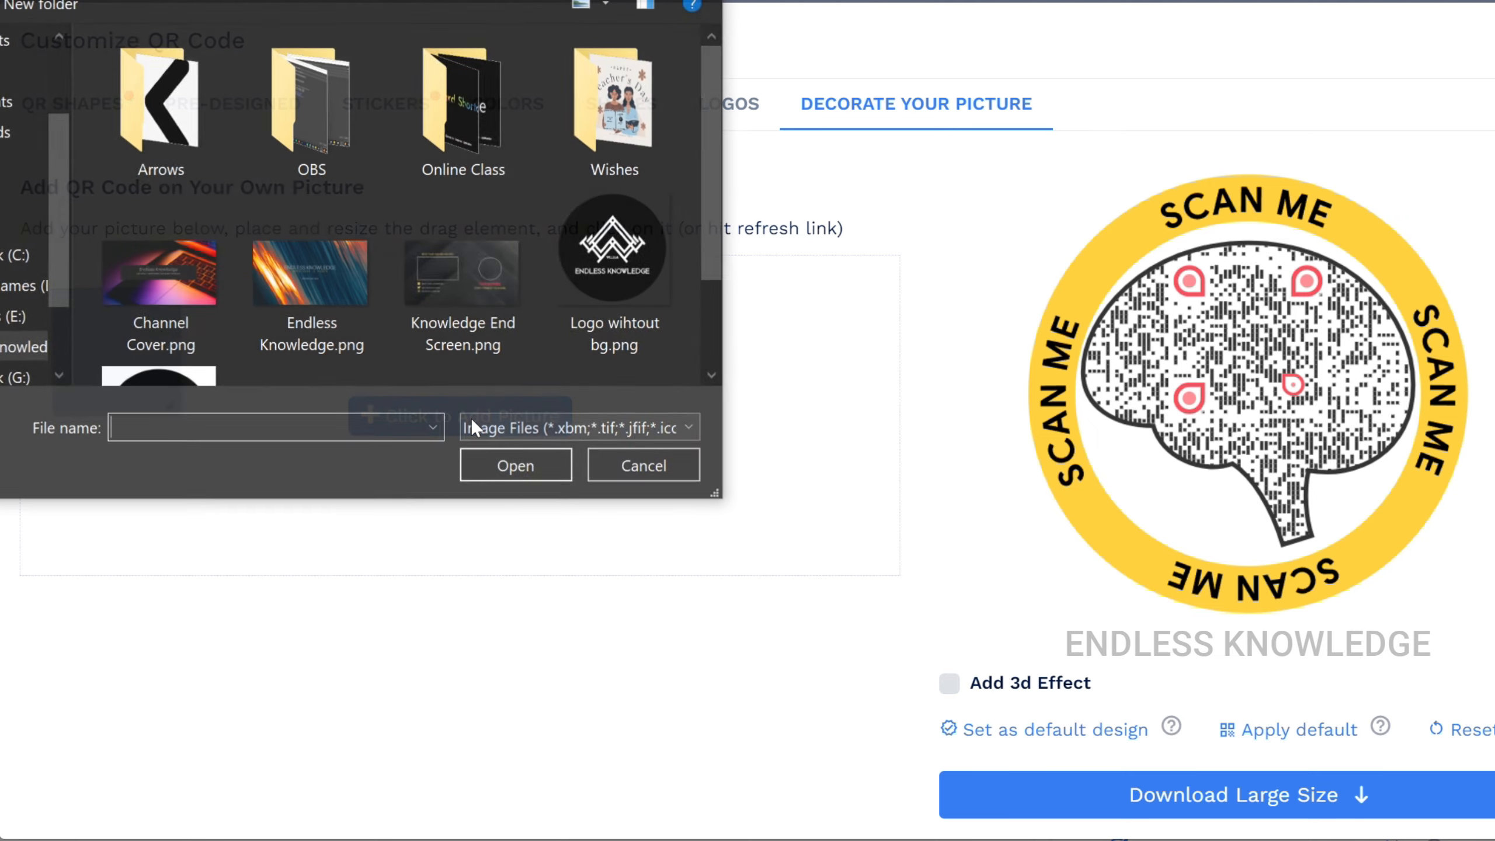
pyautogui.click(464, 306)
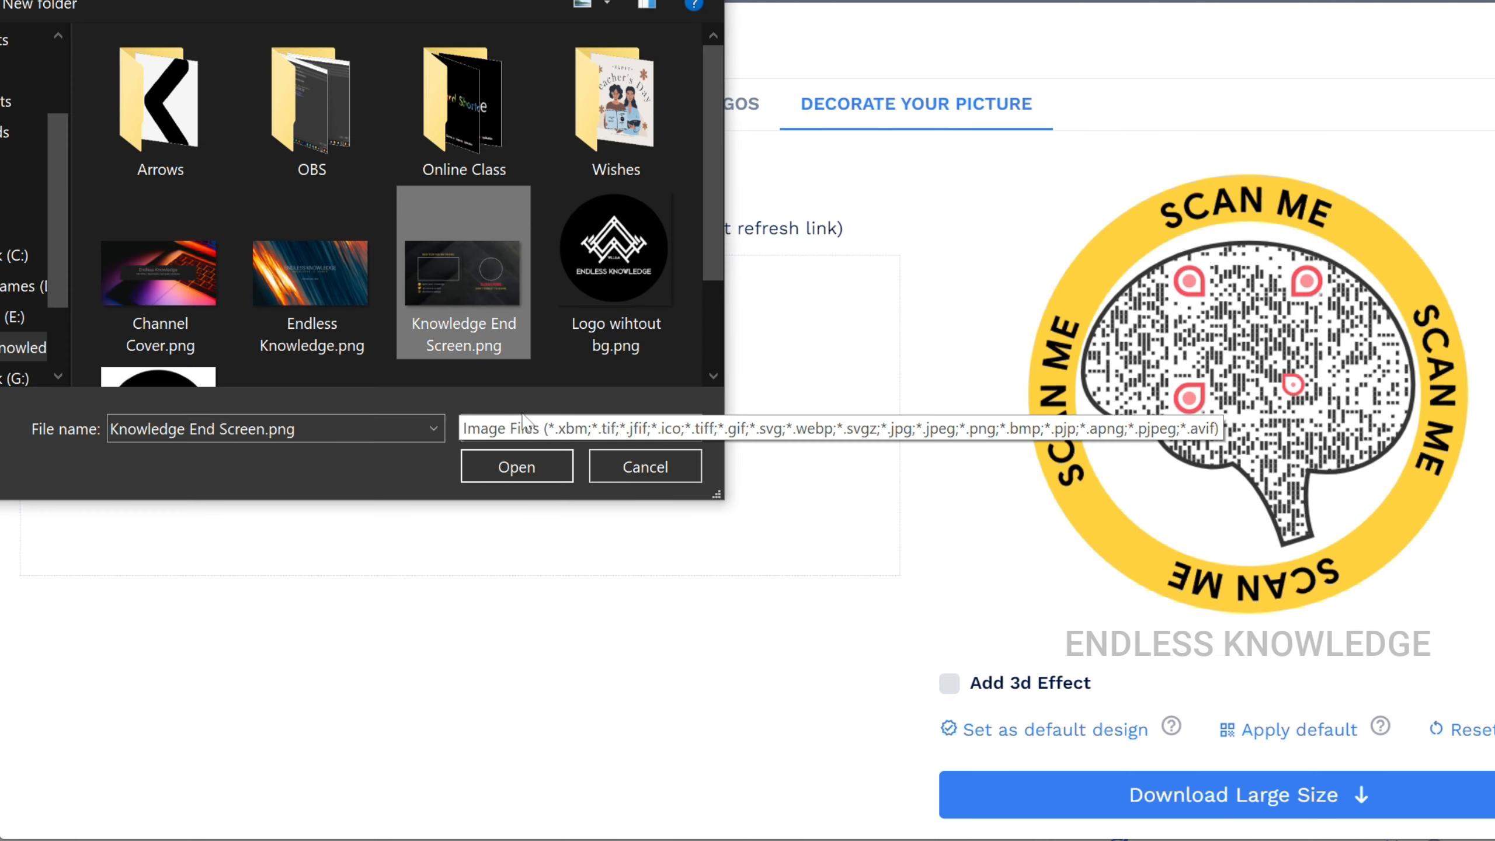
pyautogui.click(537, 473)
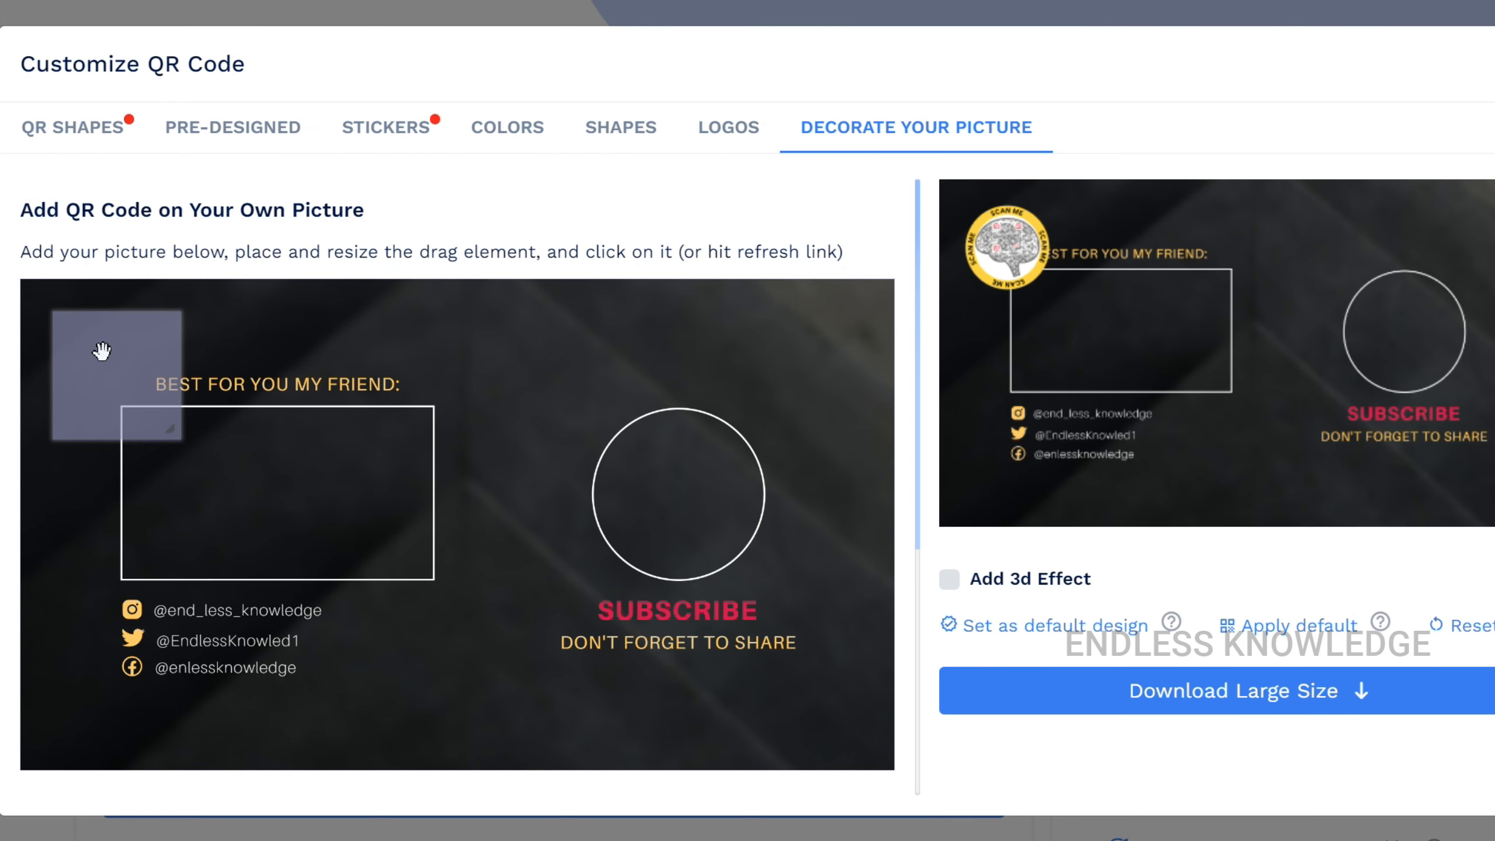
# Step: Move and enlarge the QR code area on the picture so it covers the circle above SUBSCRIBE, and refresh the preview
pyautogui.moveTo(100, 344); pyautogui.dragTo(645, 439)
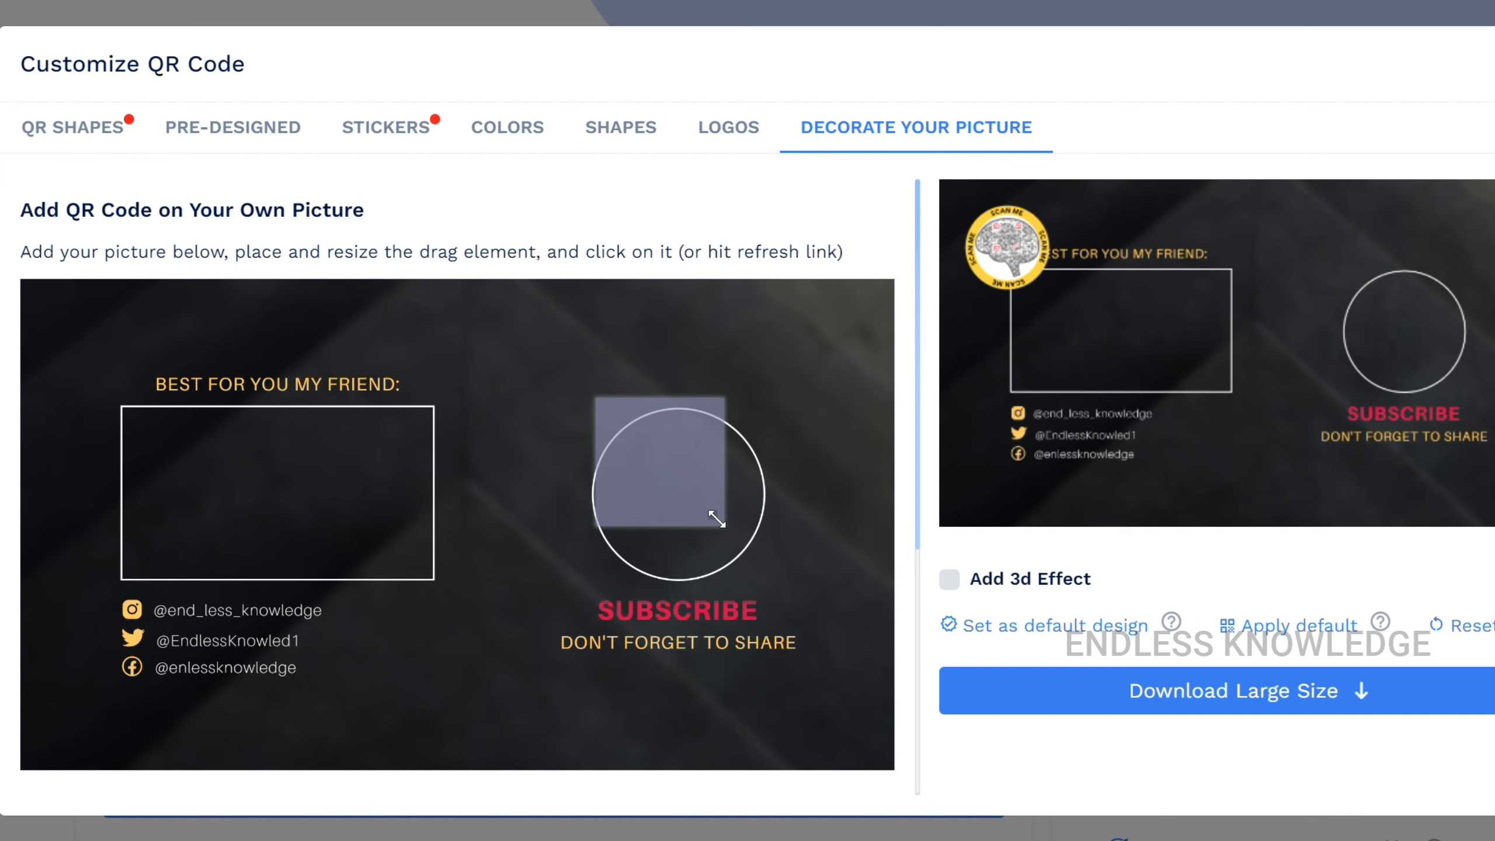
pyautogui.moveTo(713, 514); pyautogui.dragTo(824, 629)
pyautogui.click(751, 549)
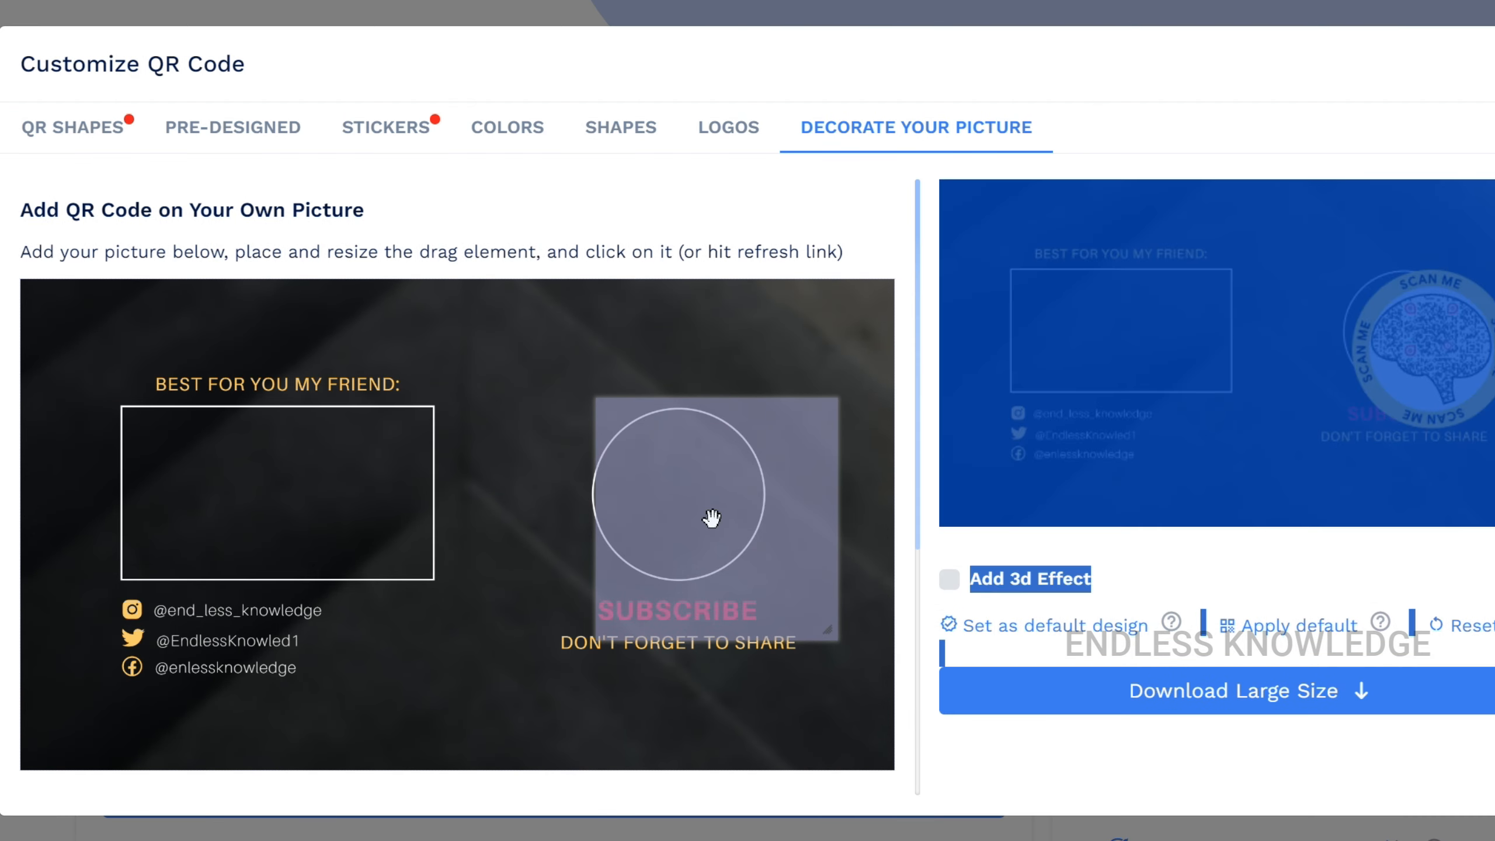
pyautogui.moveTo(744, 540); pyautogui.dragTo(708, 507)
pyautogui.click(708, 505)
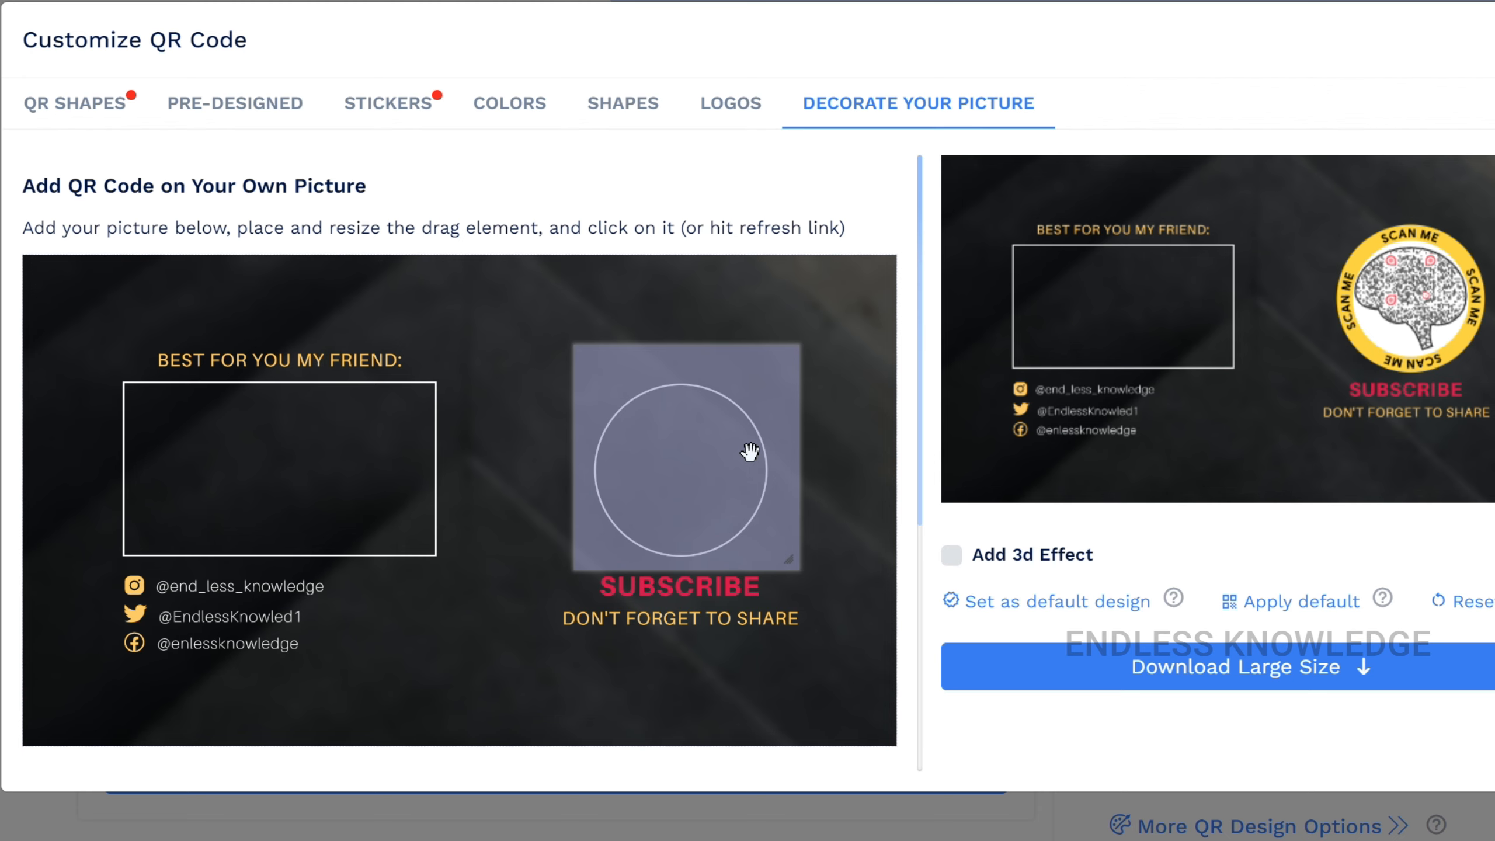
# Step: Try QRCode Background Dimming on the decorated picture and turn it off again
pyautogui.scroll(-6, 750, 452)
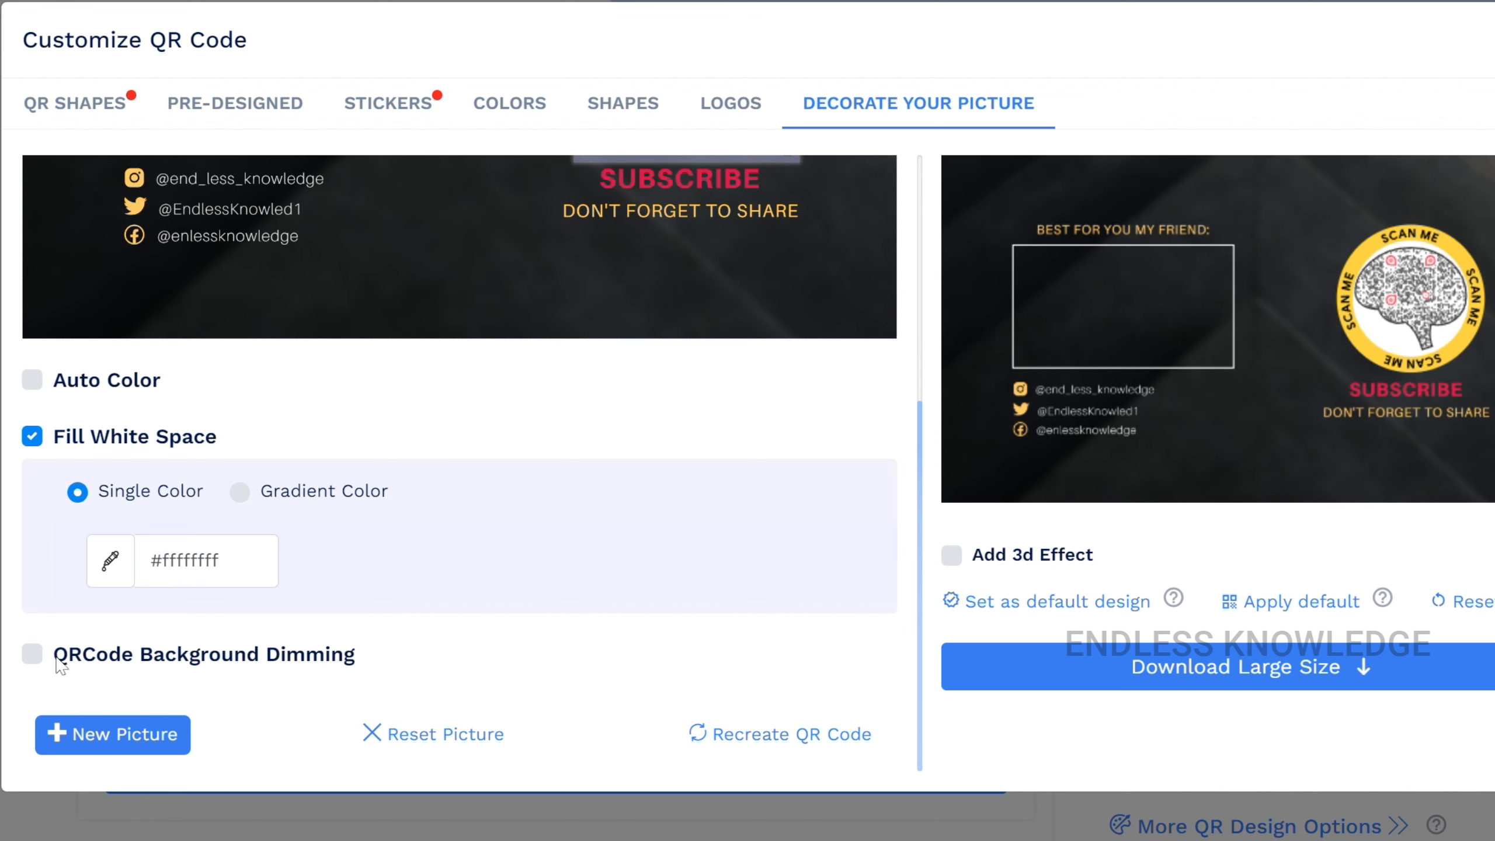
pyautogui.click(32, 657)
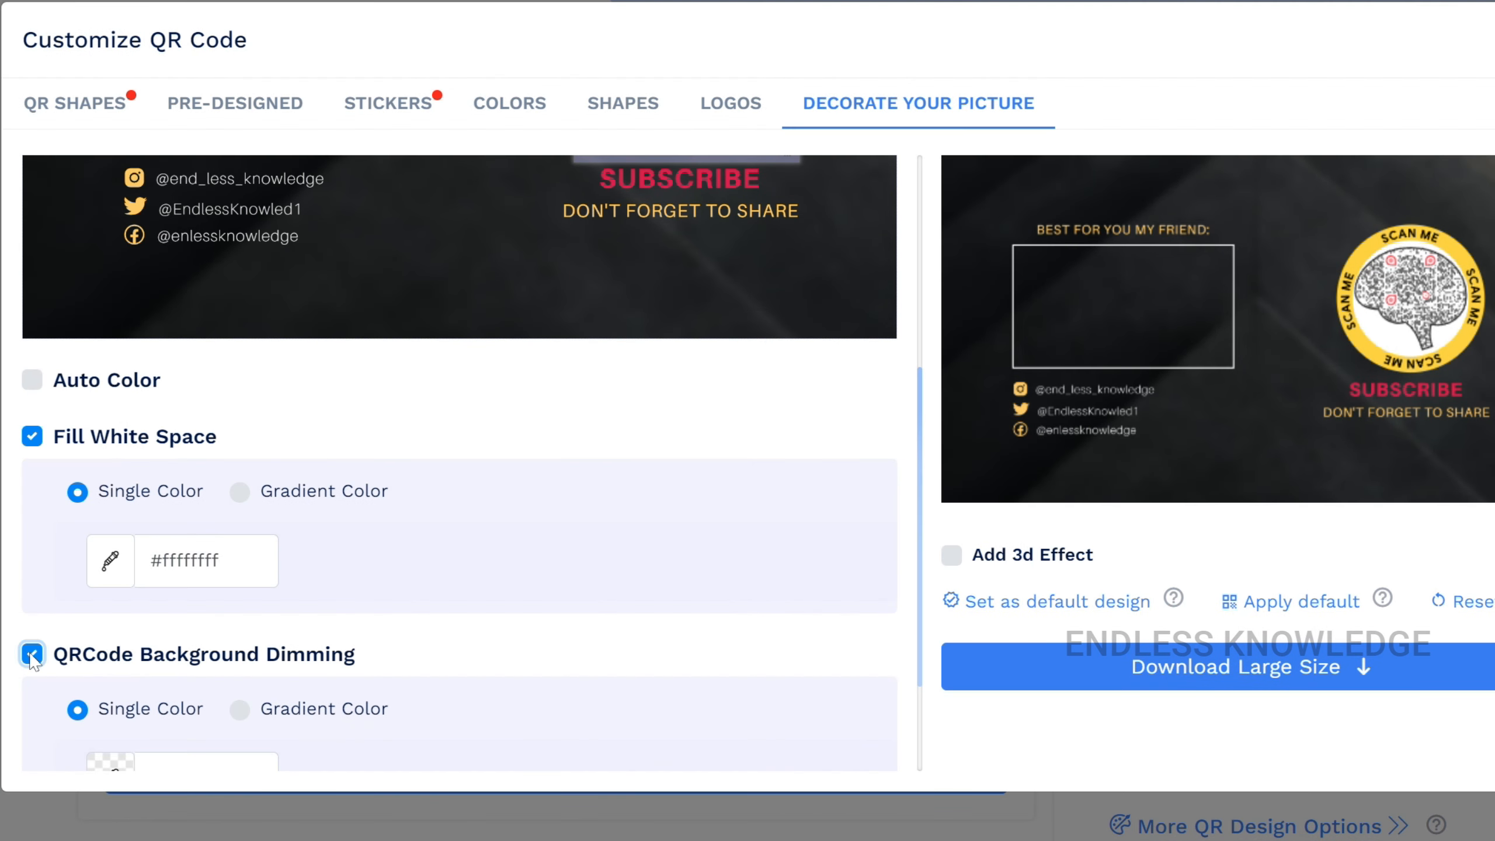
pyautogui.click(32, 654)
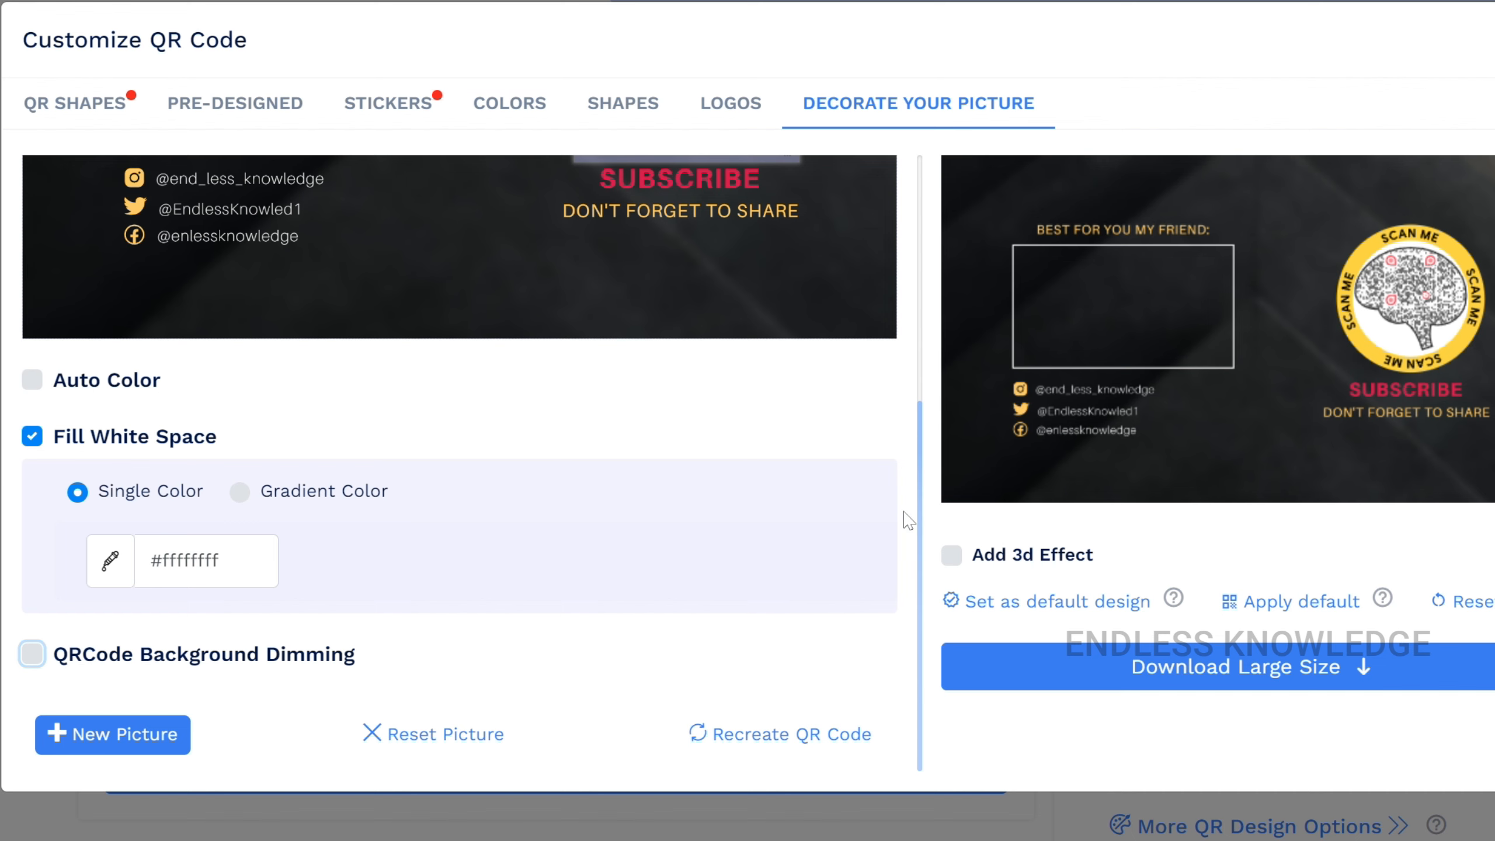
pyautogui.scroll(5, 887, 518)
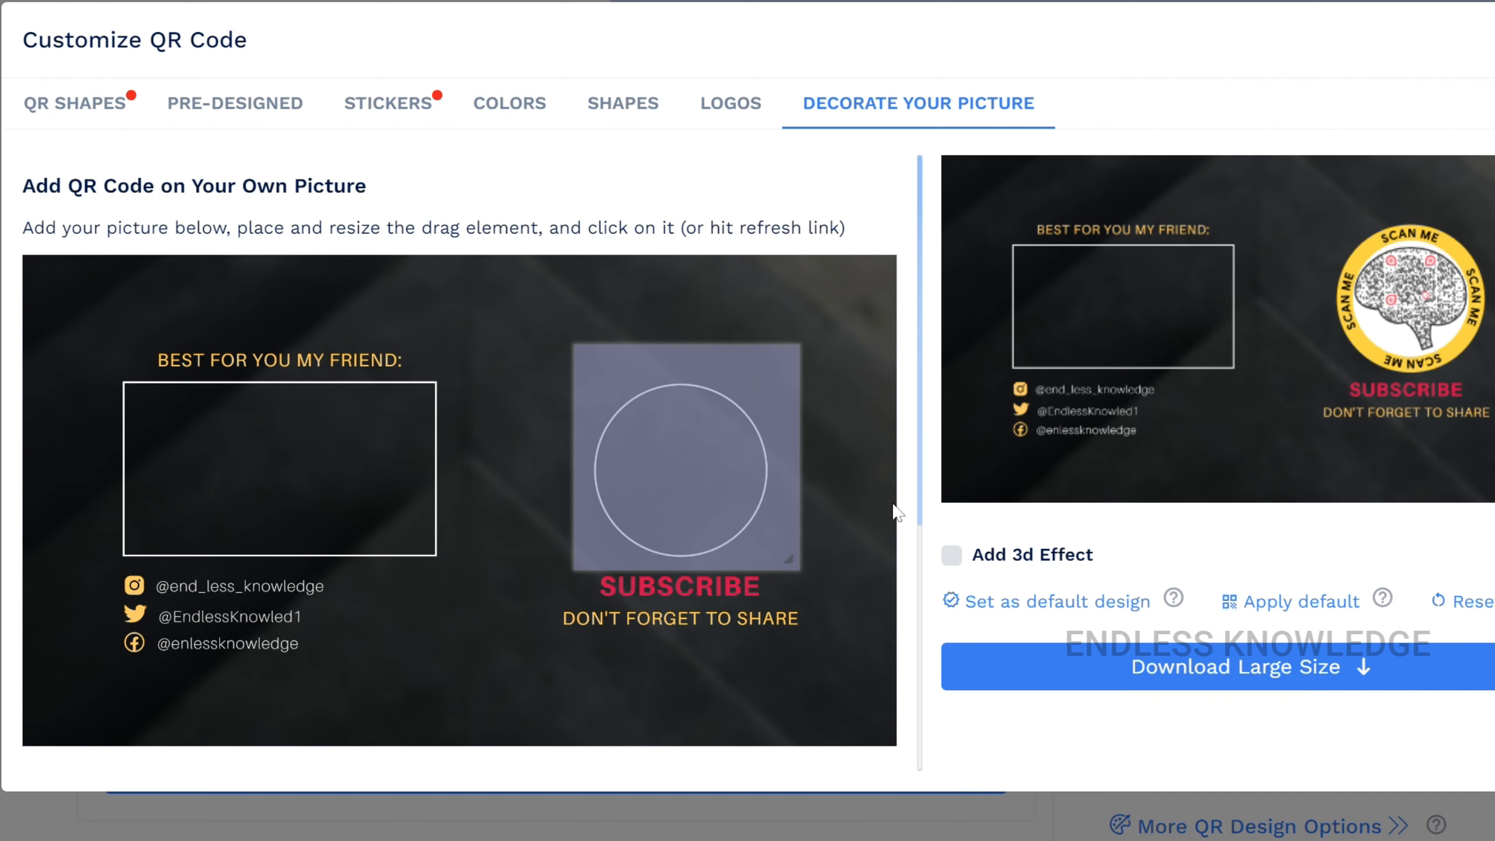
pyautogui.scroll(-7, 747, 518)
pyautogui.scroll(5, 716, 521)
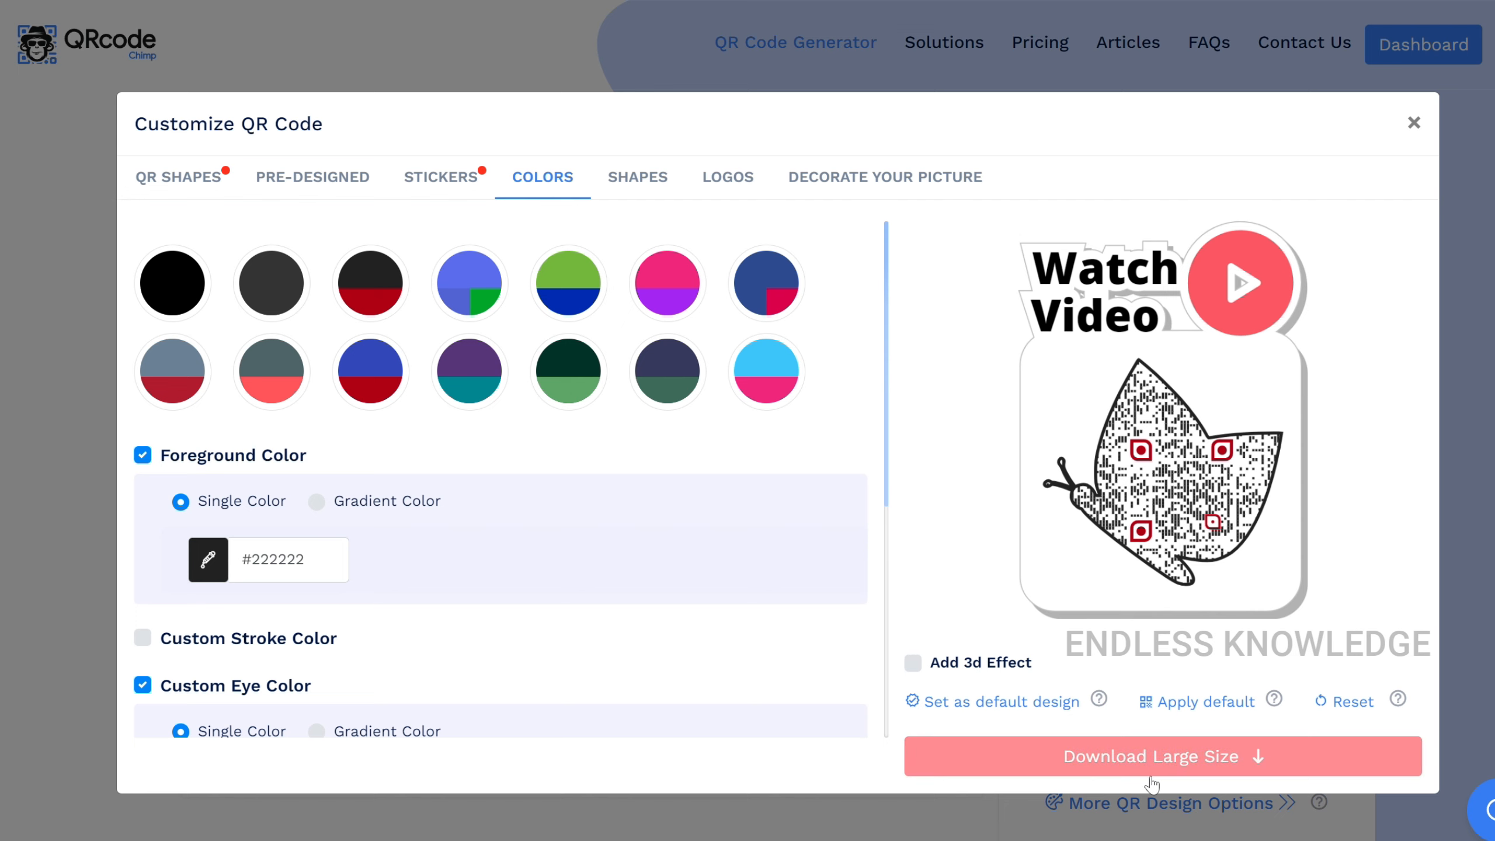
# Step: Start the large-size download as a static QR code, saving the campaign as Sample in the Endless folder
pyautogui.click(1167, 766)
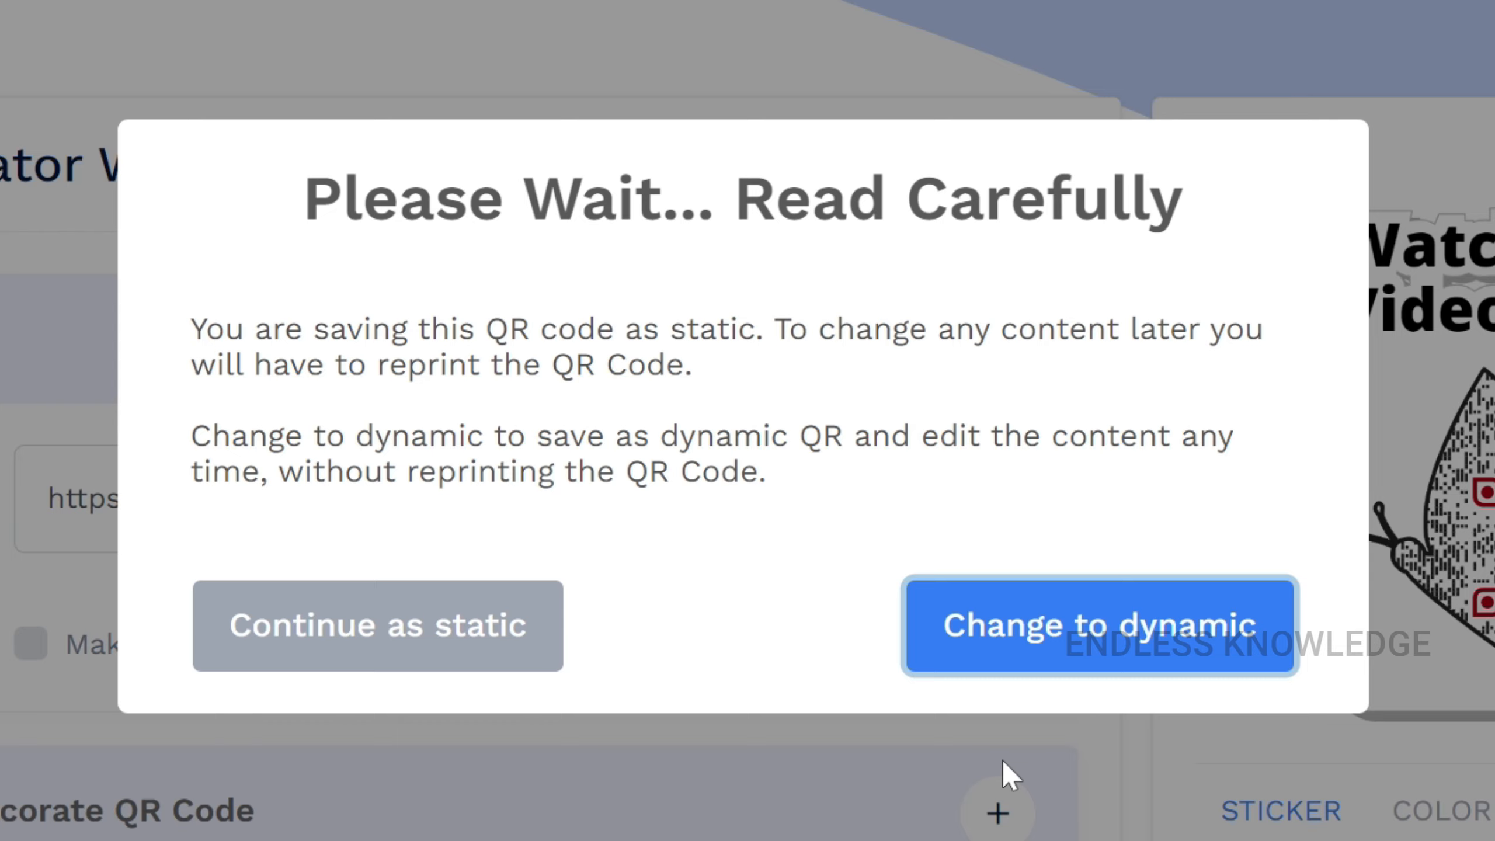
pyautogui.click(475, 651)
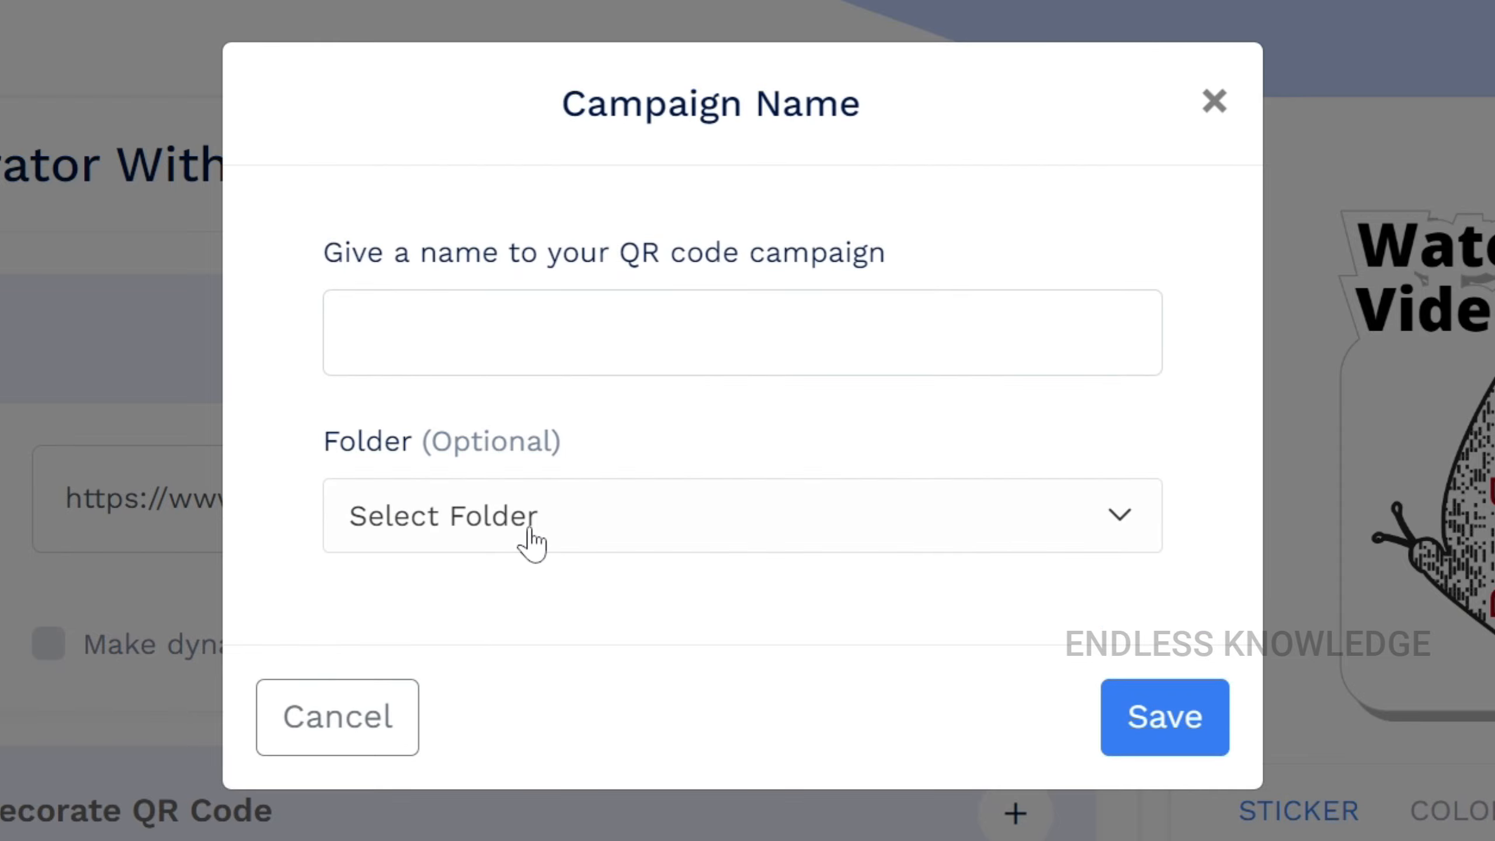
pyautogui.click(531, 542)
pyautogui.click(457, 834)
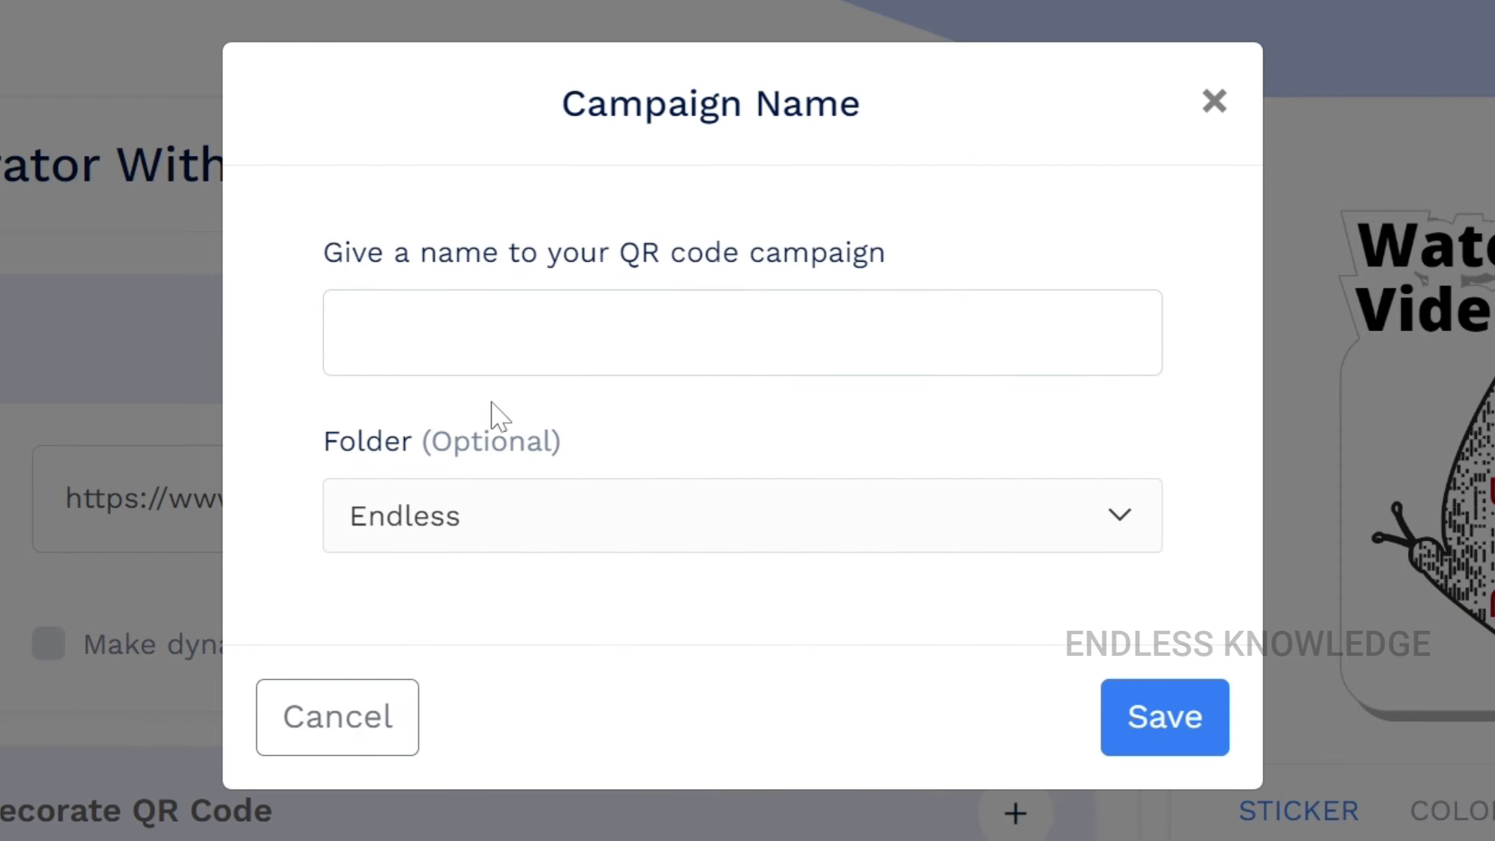
pyautogui.click(493, 344)
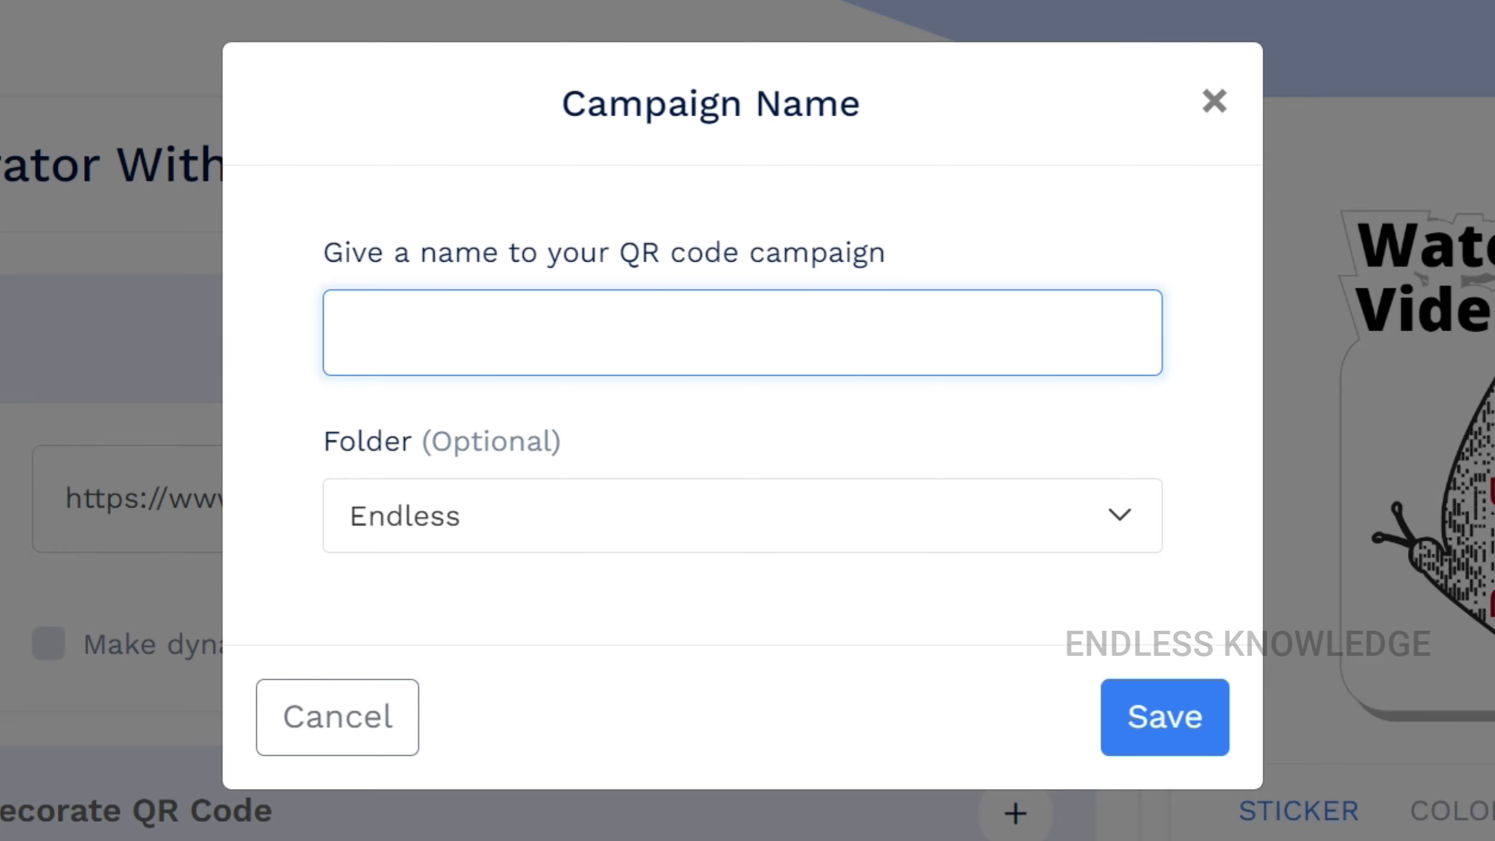
pyautogui.write('Sampl')
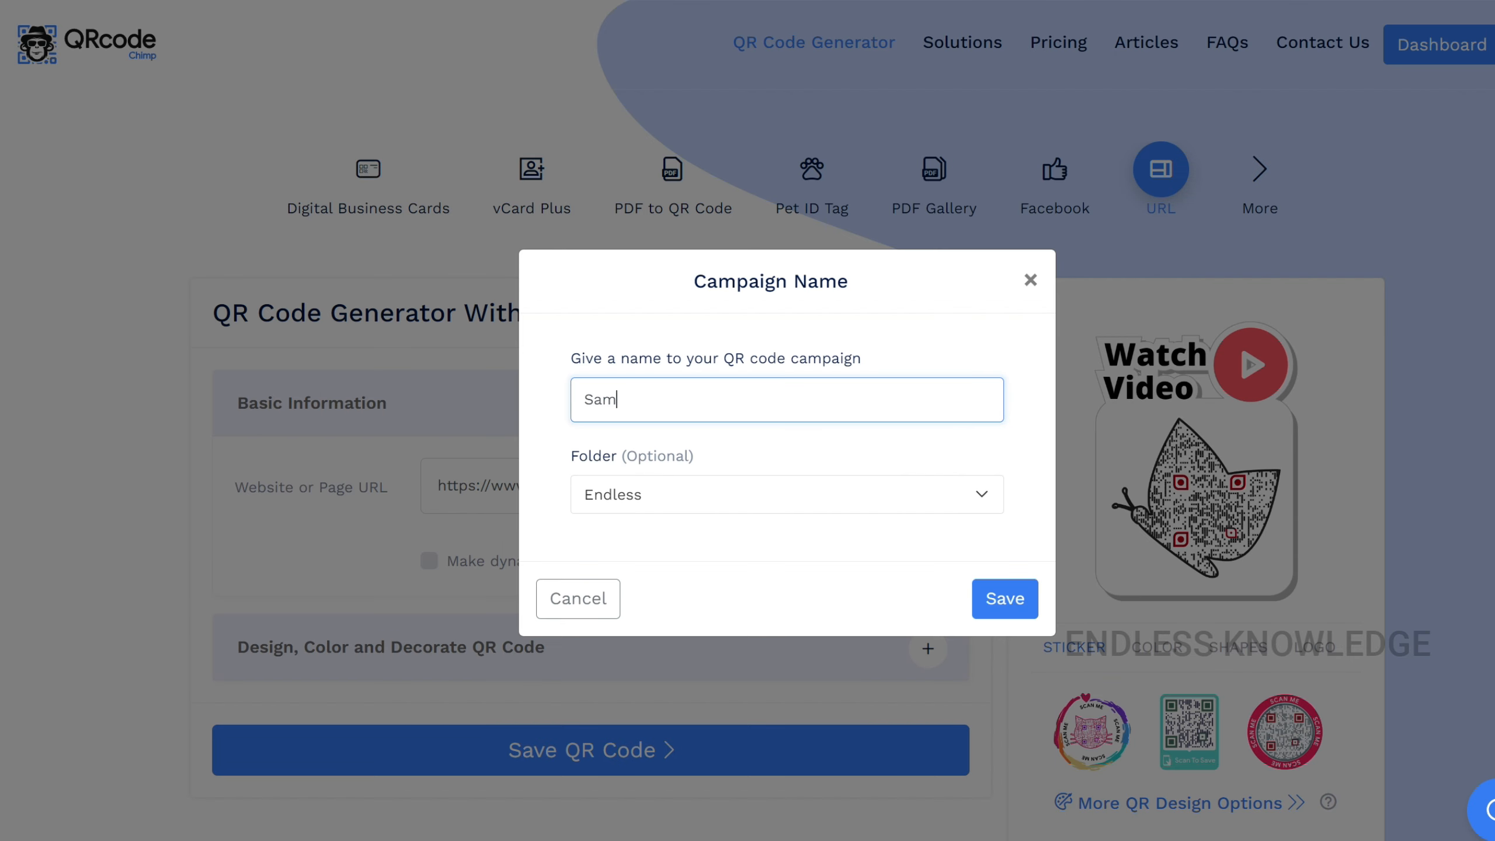
pyautogui.write('e')
pyautogui.click(995, 601)
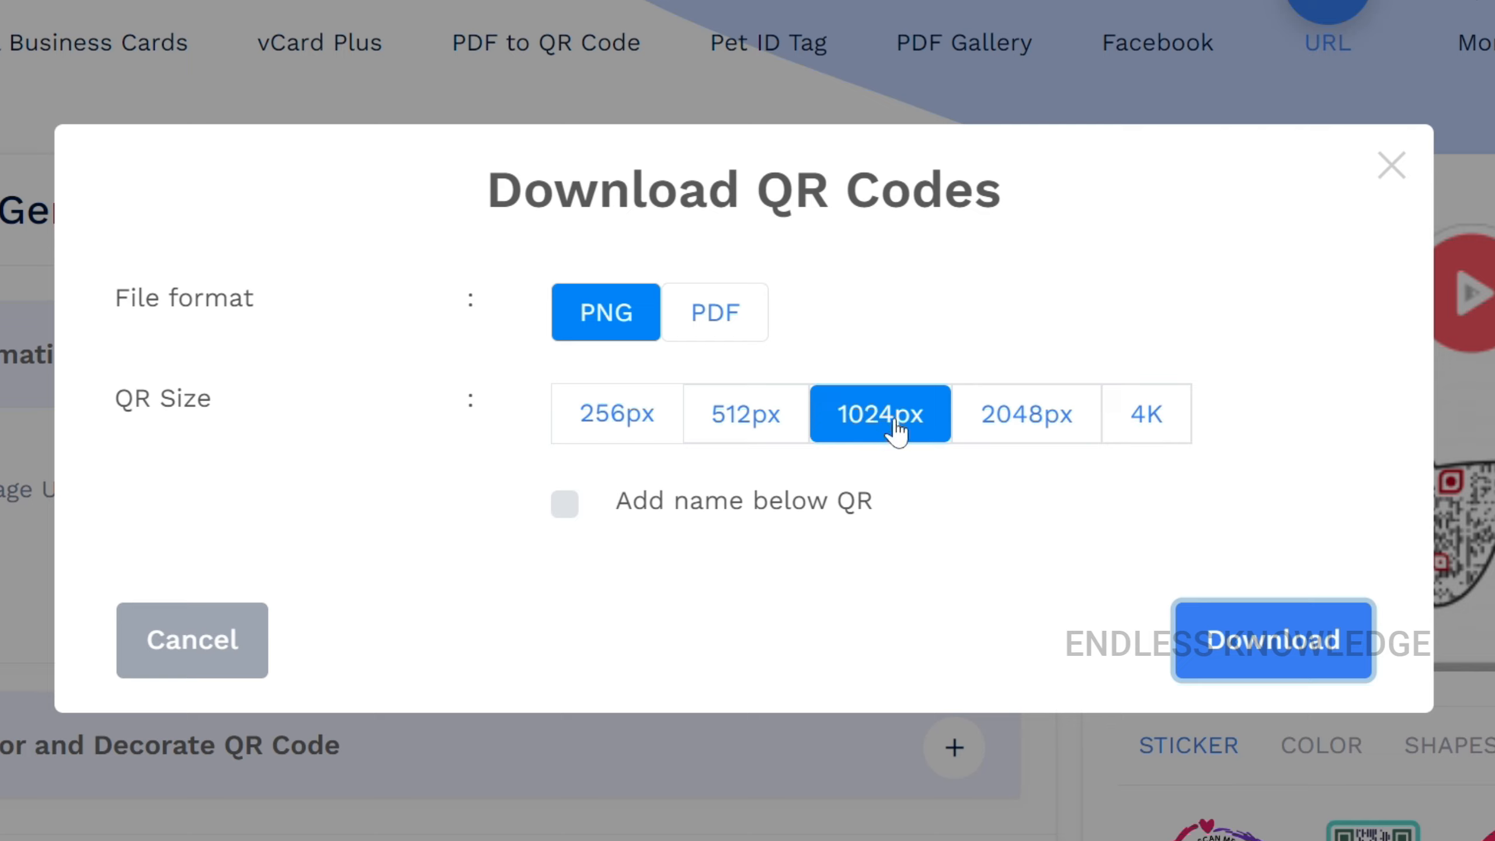
# Step: Download the QR code as a 1024px PNG and view the downloaded QR code images
pyautogui.click(1257, 667)
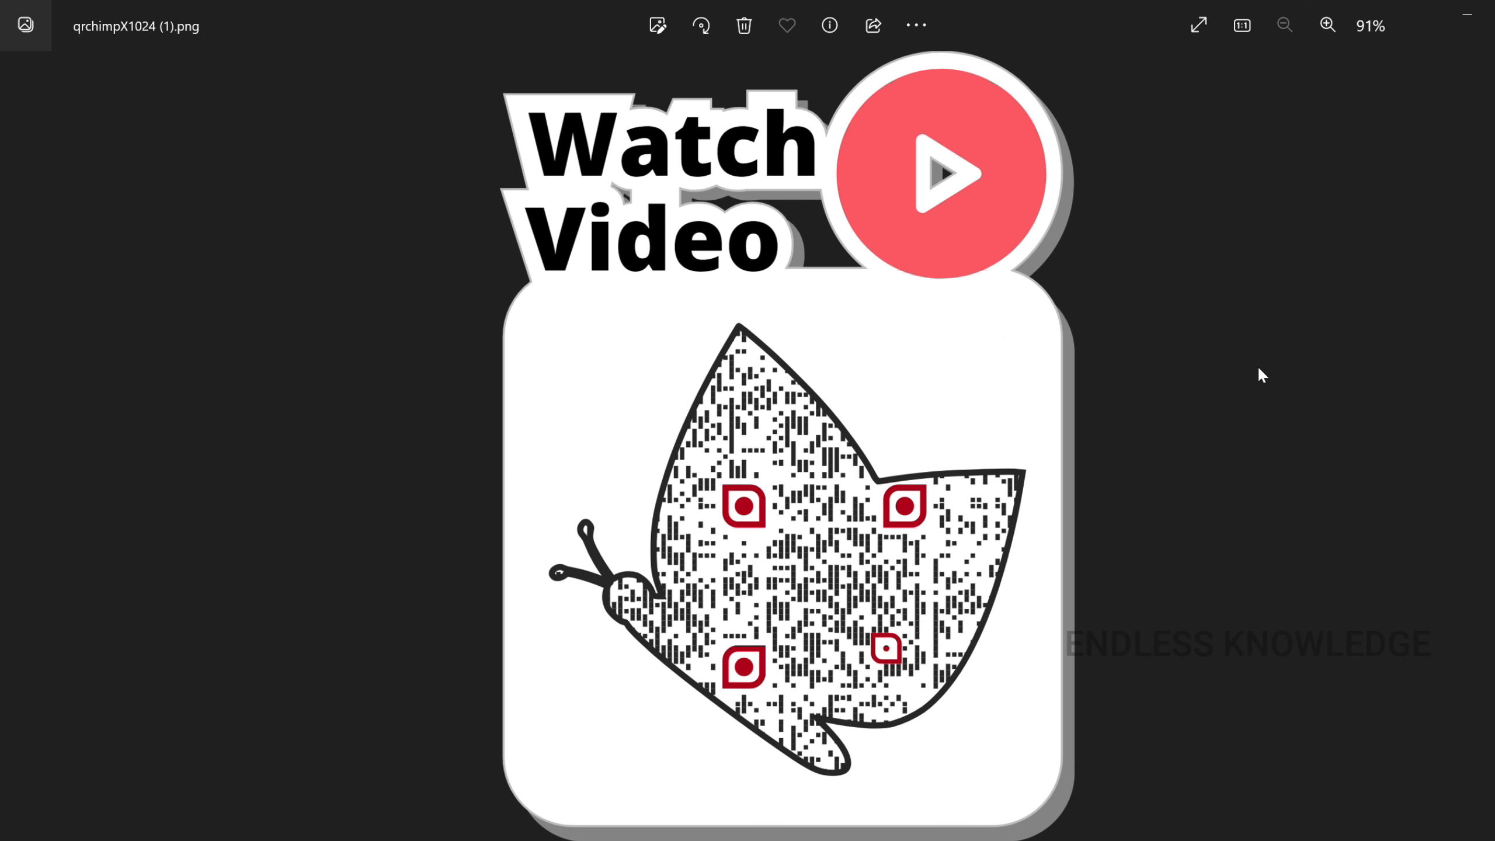
pyautogui.press('Right')
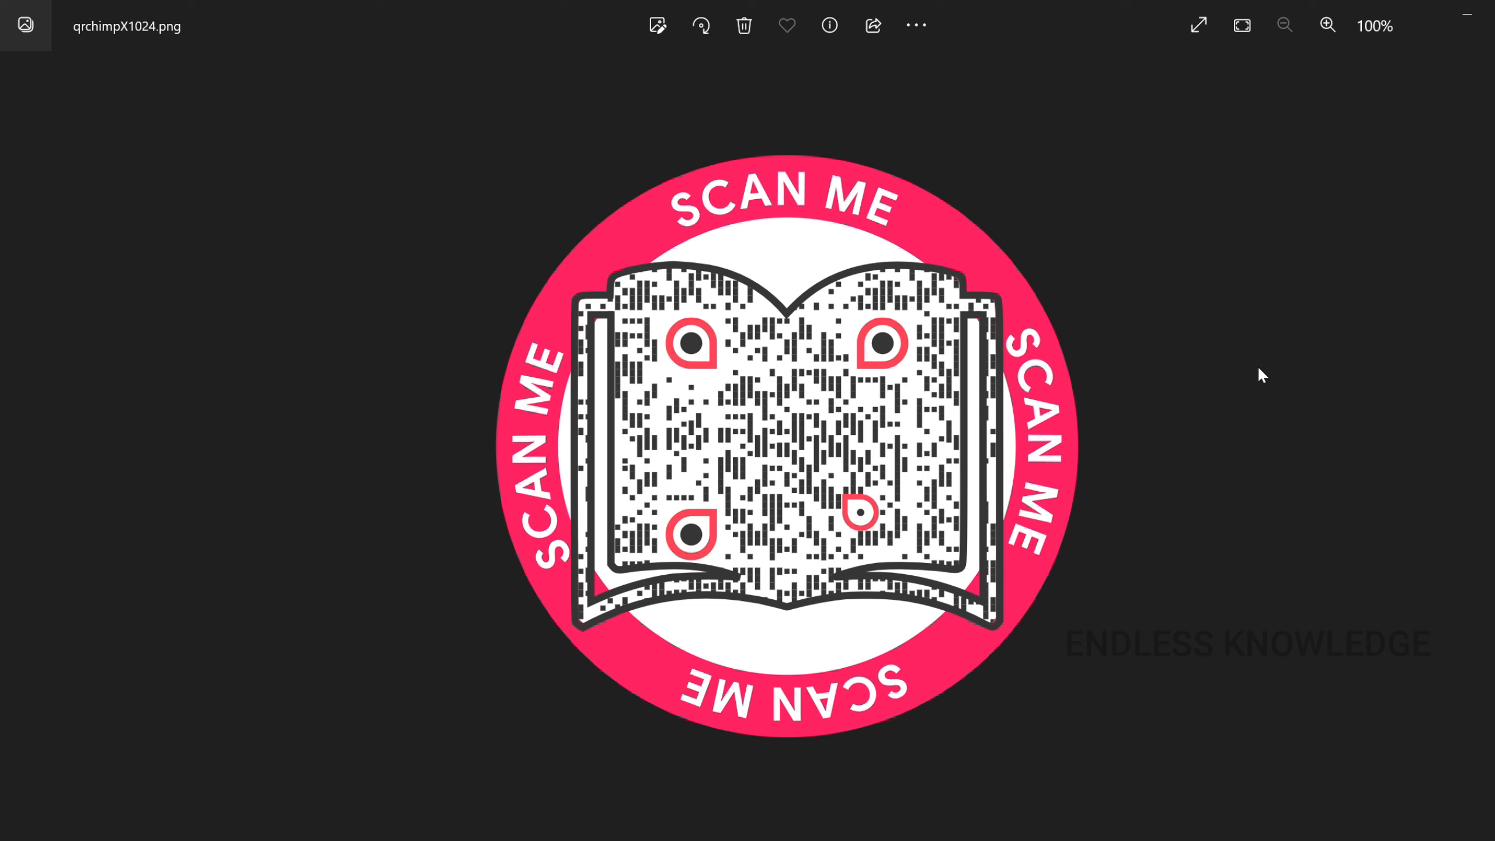